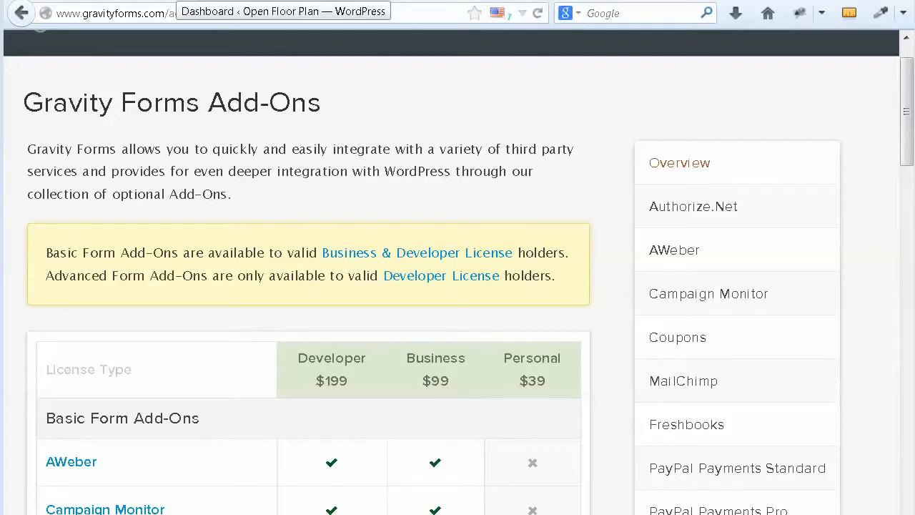
Step: From the WordPress Dashboard, start a new form via Forms > New Form
click(175, 1)
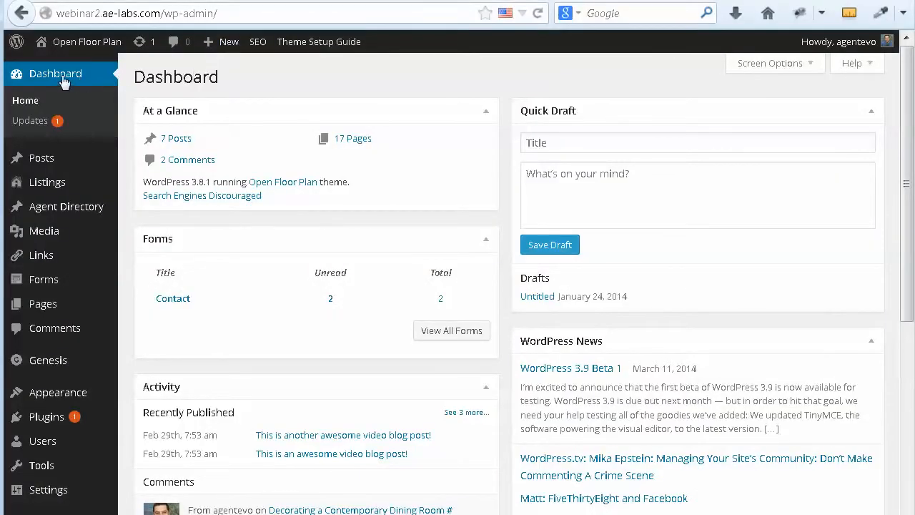
mouse_move(36, 289)
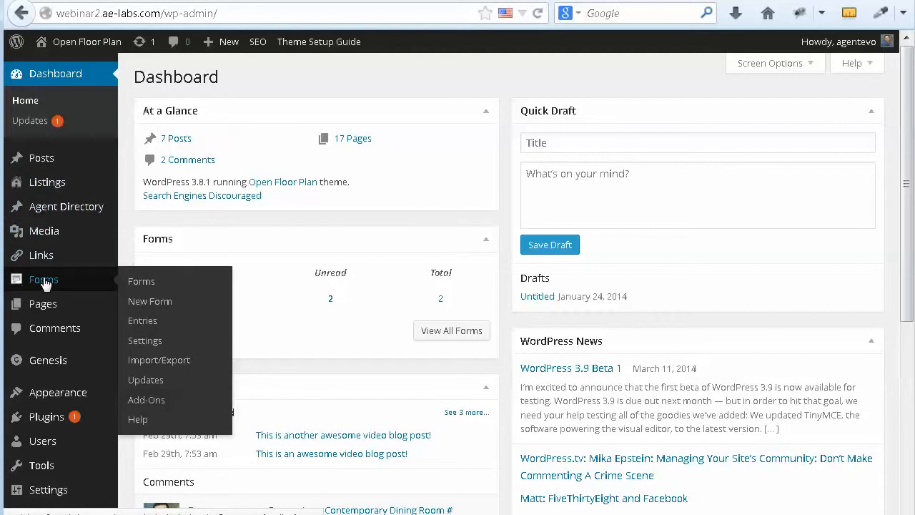
click(146, 303)
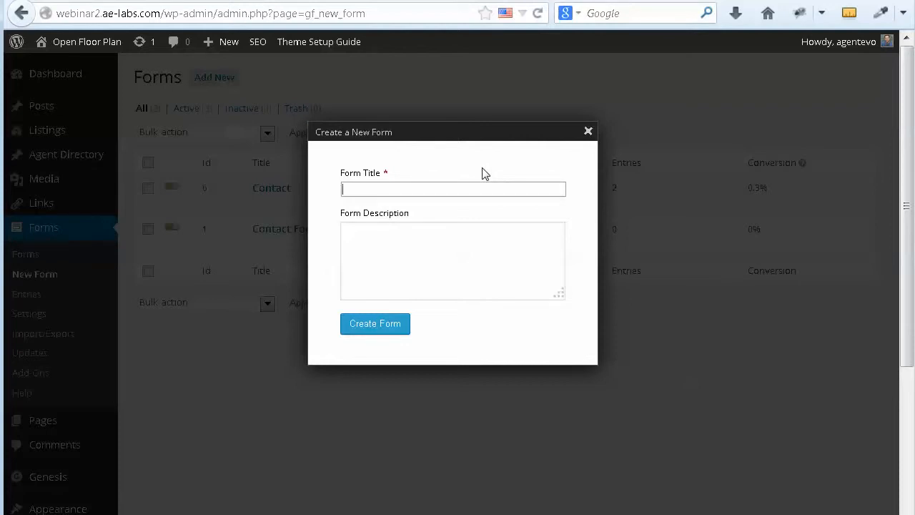
Step: Create a form titled 'Sample Form' with description 'This is the description of my form.'
text(Sample Form)
click(371, 243)
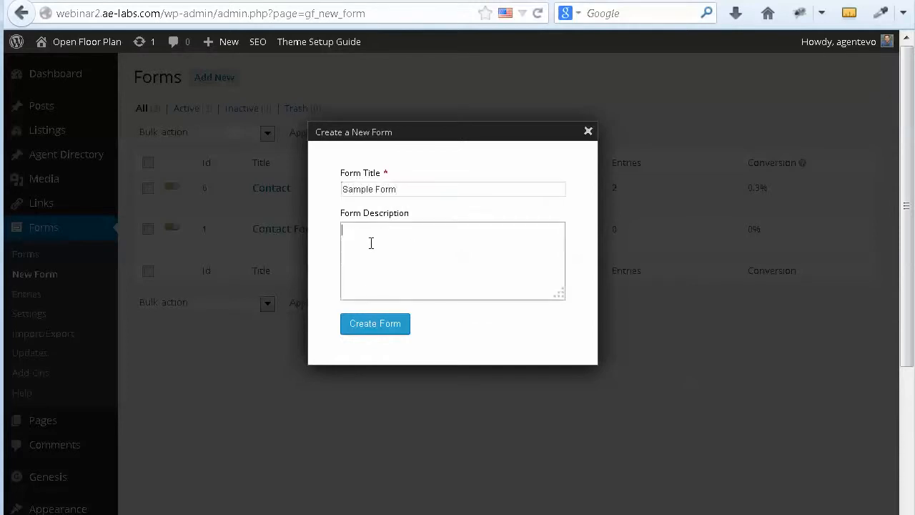
text(This is the description of my form.)
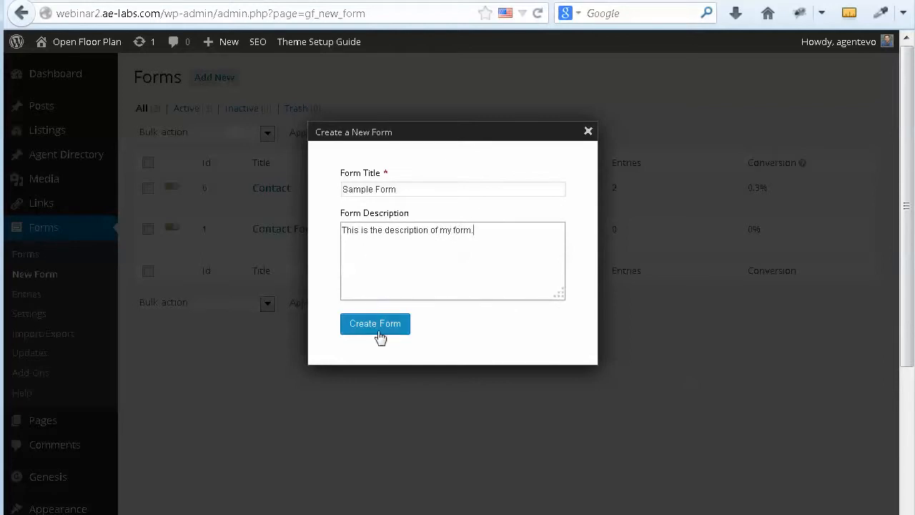
click(376, 329)
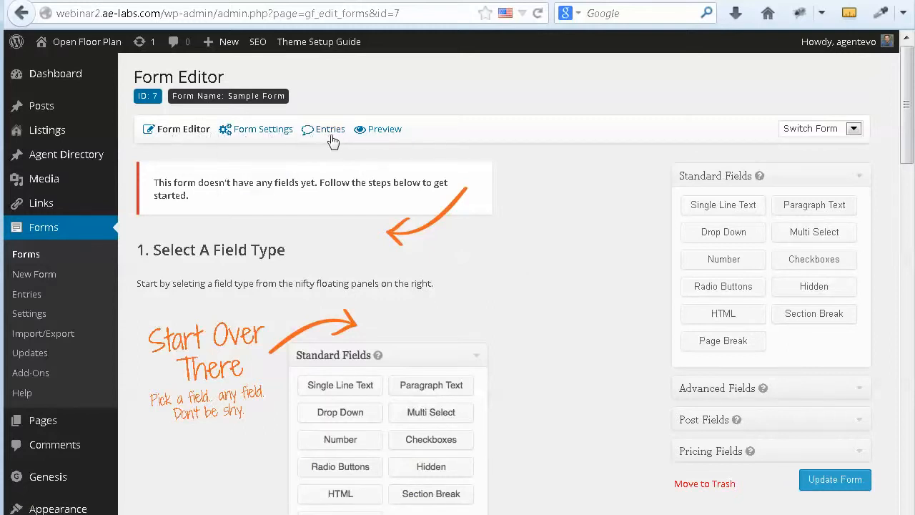
Step: Open Sample Form's Form Settings page from the Form Settings menu
mouse_move(263, 135)
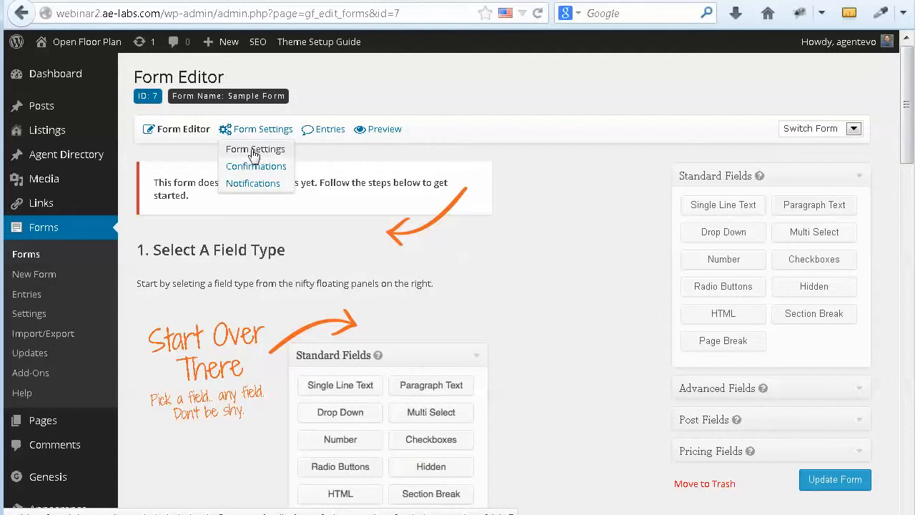
click(253, 155)
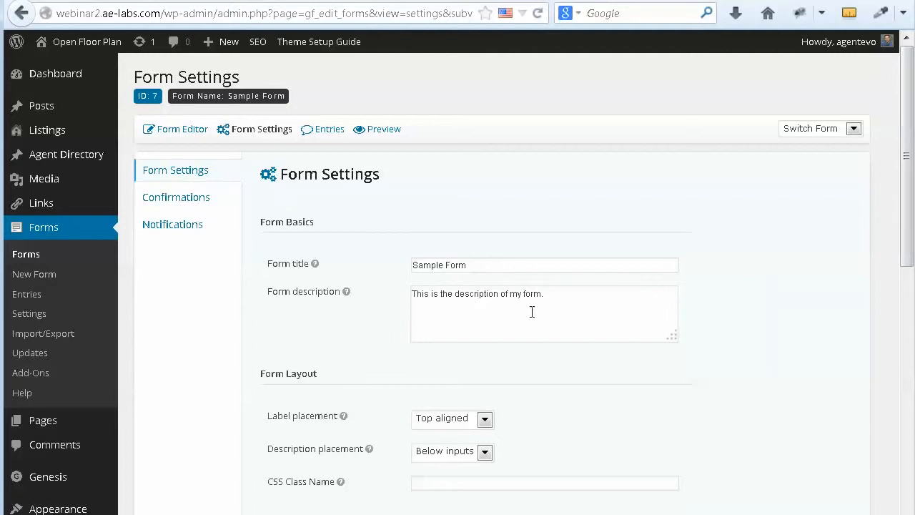
Step: Tick Enable anti-spam honeypot under Form Options and update the form settings
scroll(676, 363, down, 4)
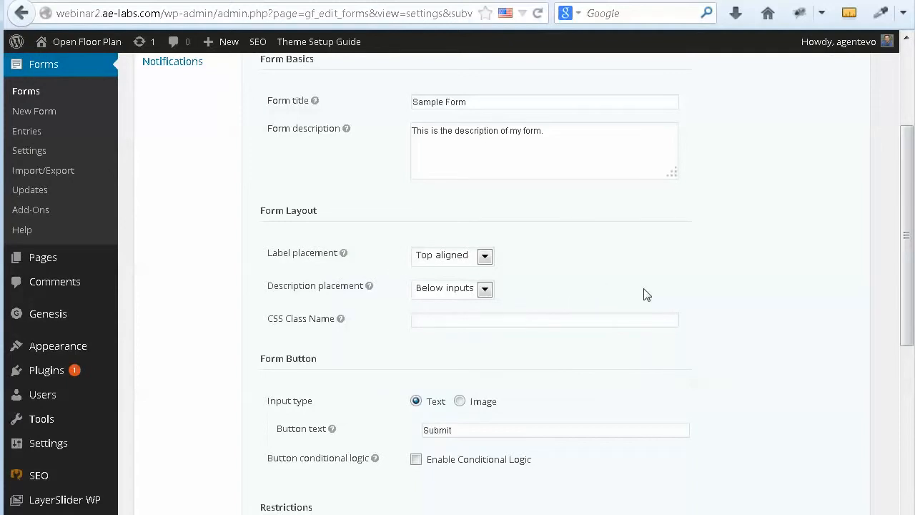
scroll(646, 294, down, 4)
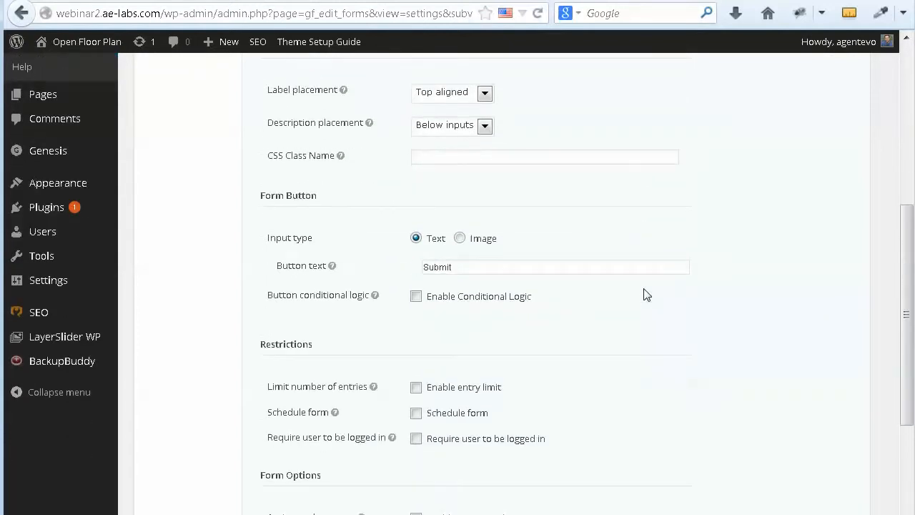
scroll(646, 294, down, 2)
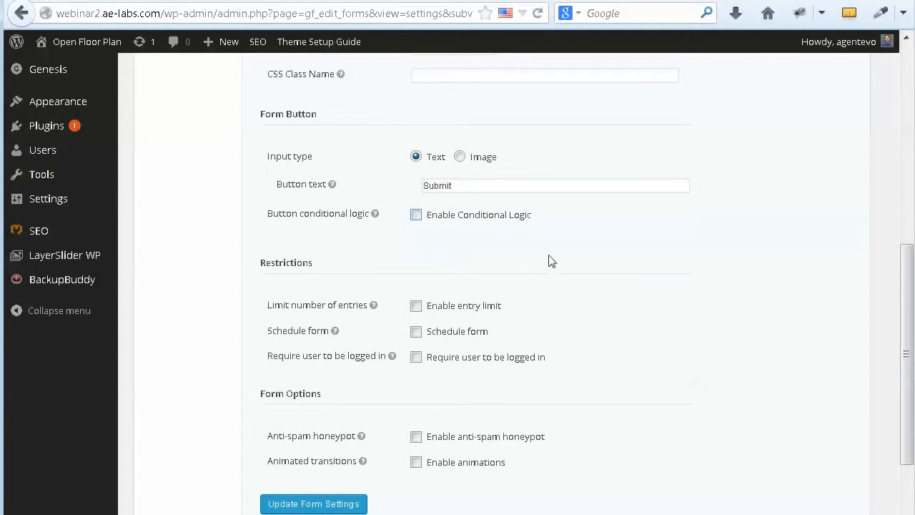
scroll(596, 313, down, 2)
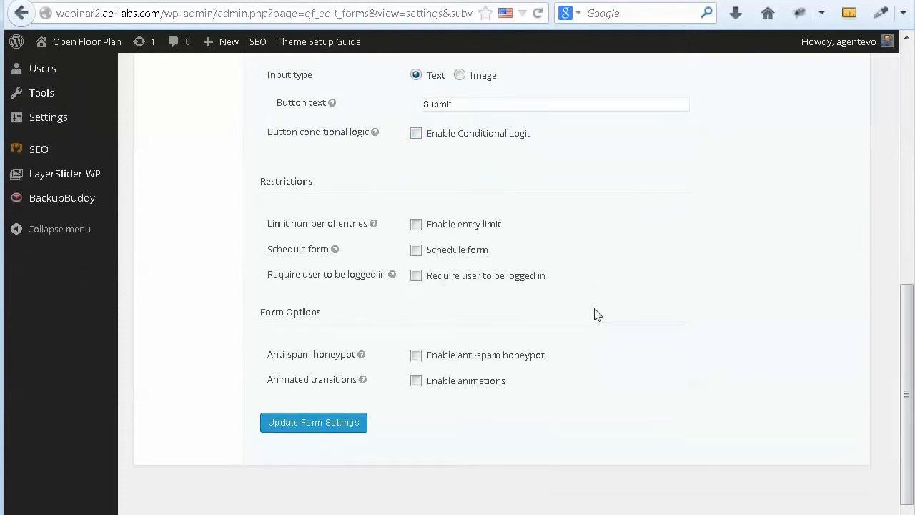
scroll(596, 313, down, 1)
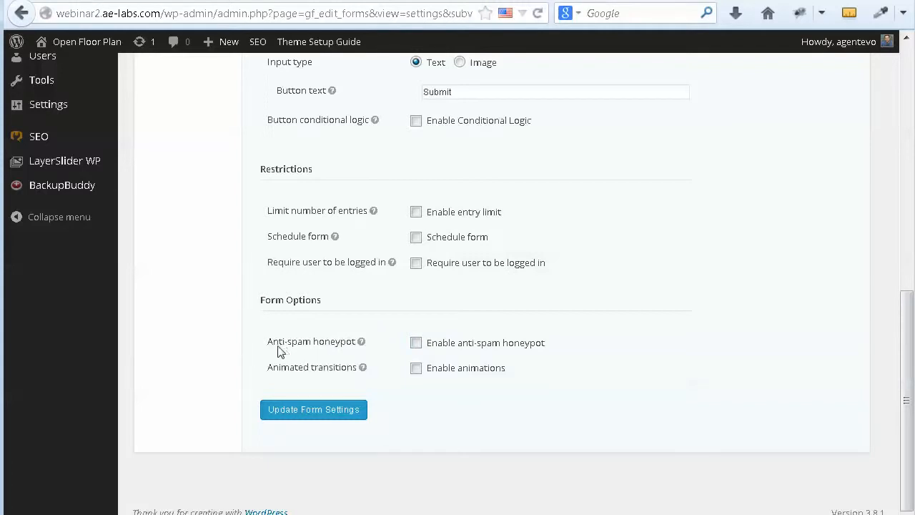
click(416, 344)
click(343, 410)
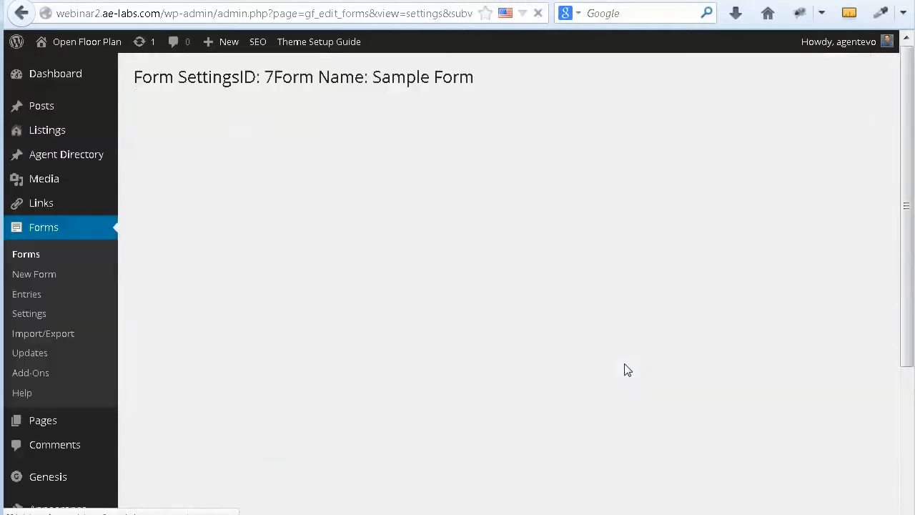
scroll(609, 425, down, 4)
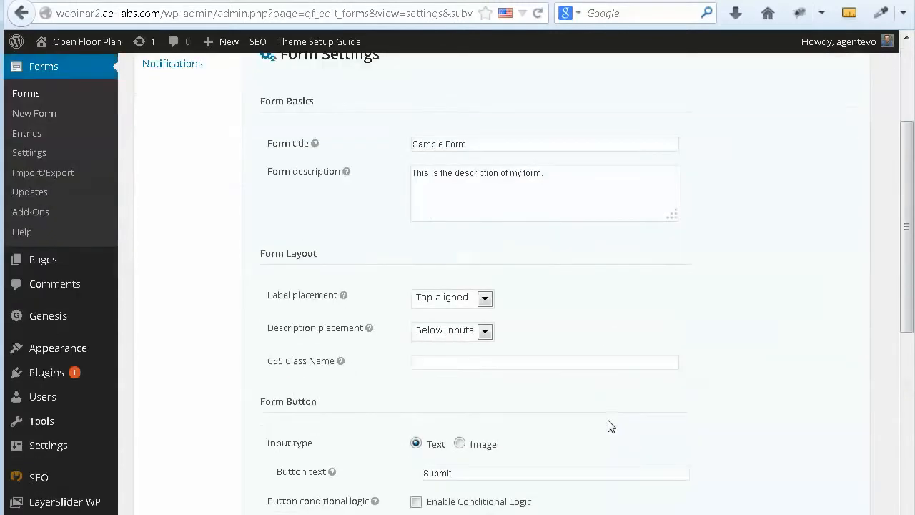
scroll(609, 425, down, 10)
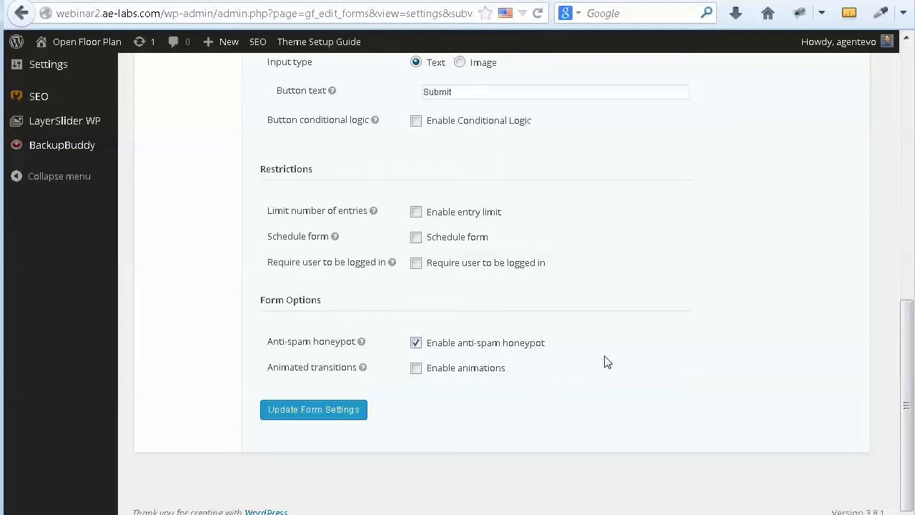
scroll(613, 358, up, 3)
scroll(612, 358, up, 7)
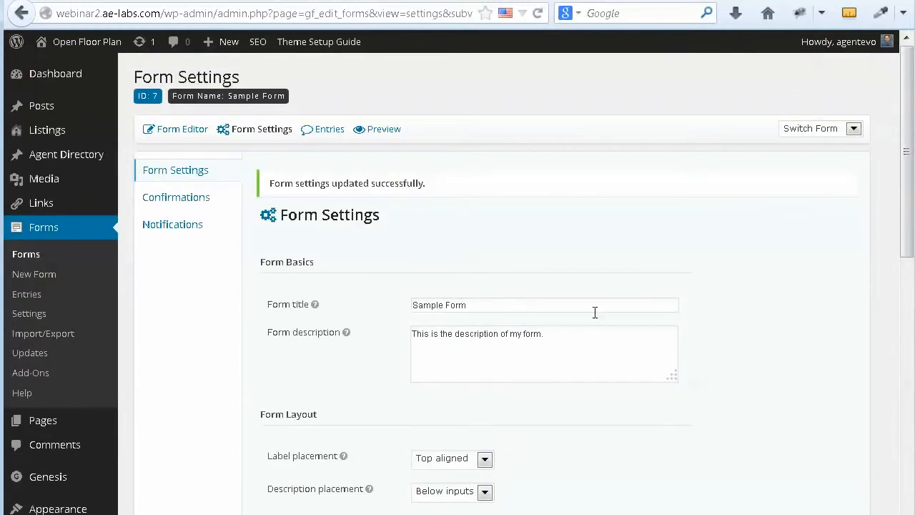
Step: Open the Default Confirmation editor and review its thank-you text message
click(175, 199)
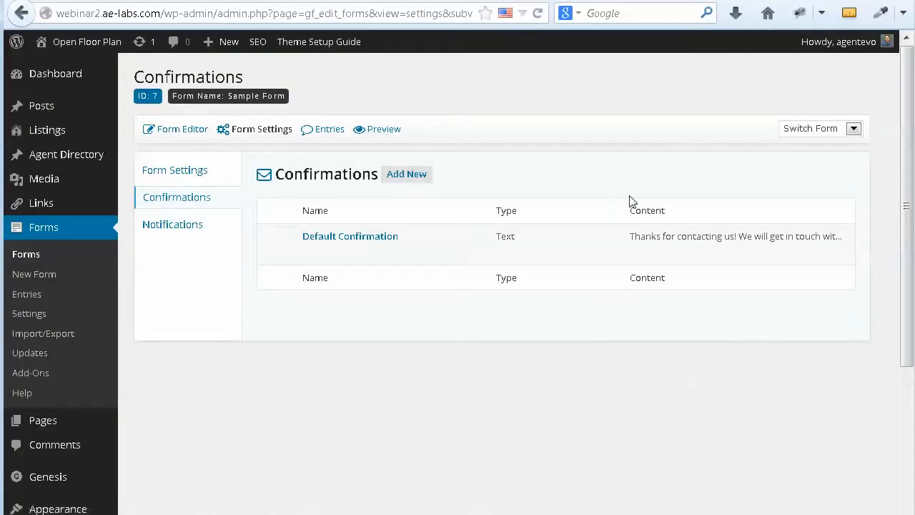
mouse_move(371, 249)
click(311, 253)
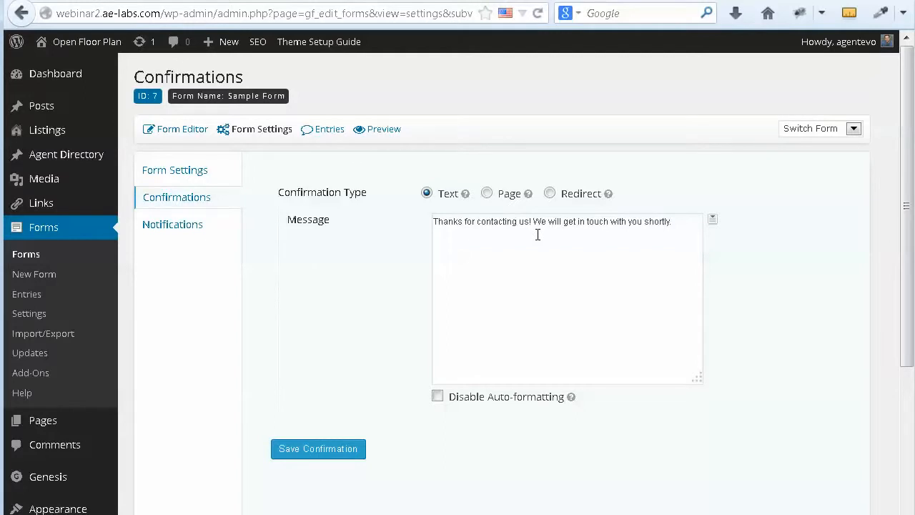
drag(433, 222, 682, 230)
click(681, 226)
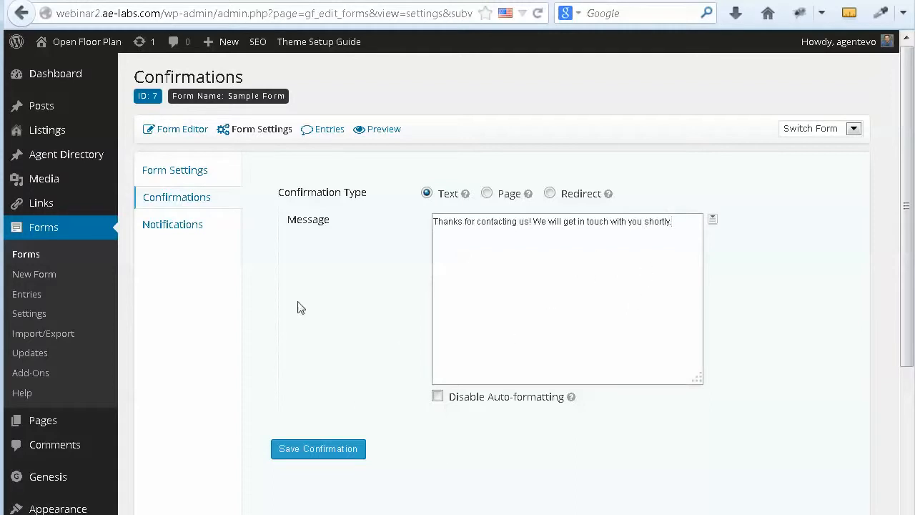
Step: Open Sample Form's Admin Notification for editing from the Notifications list
click(170, 226)
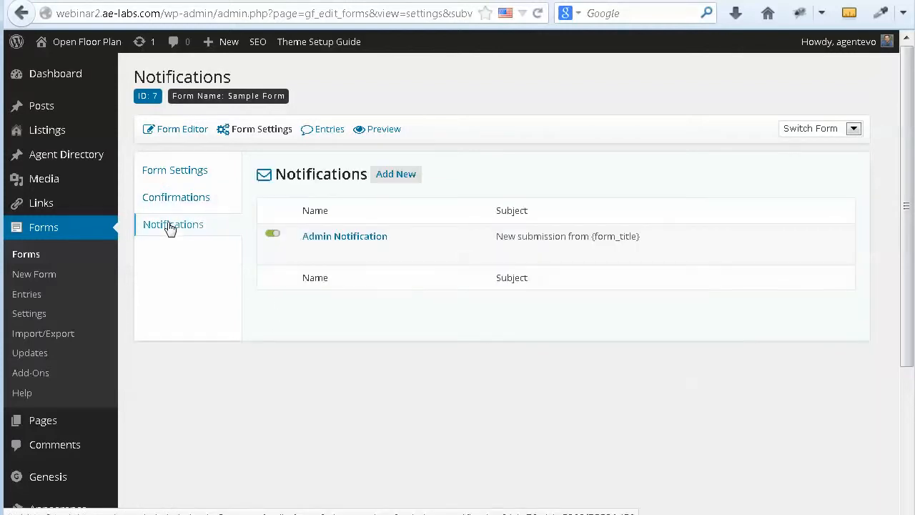
mouse_move(596, 266)
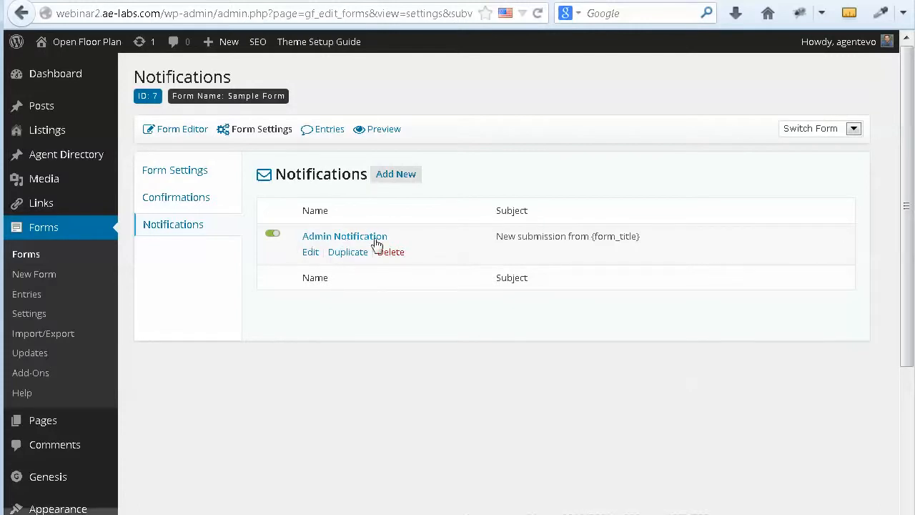
click(309, 256)
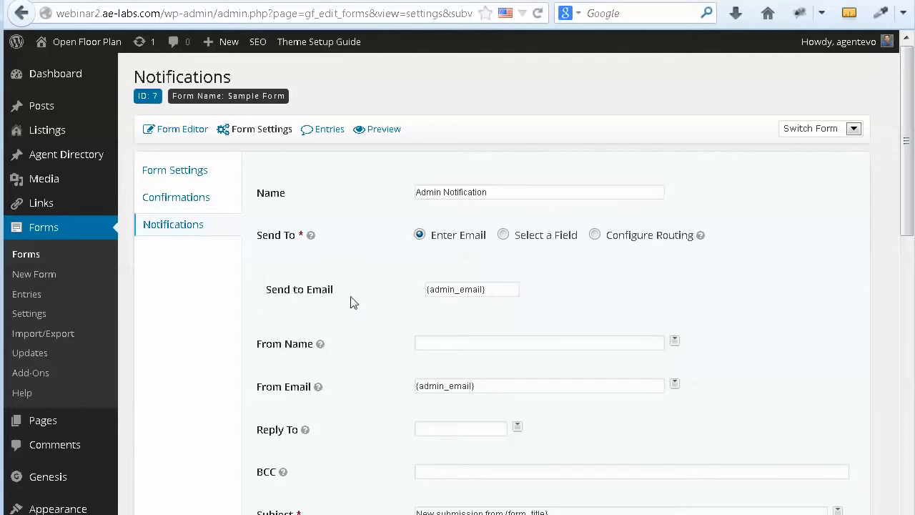
Step: Check the recipient field, then bring up link options for the General Settings menu
click(496, 291)
scroll(204, 323, down, 5)
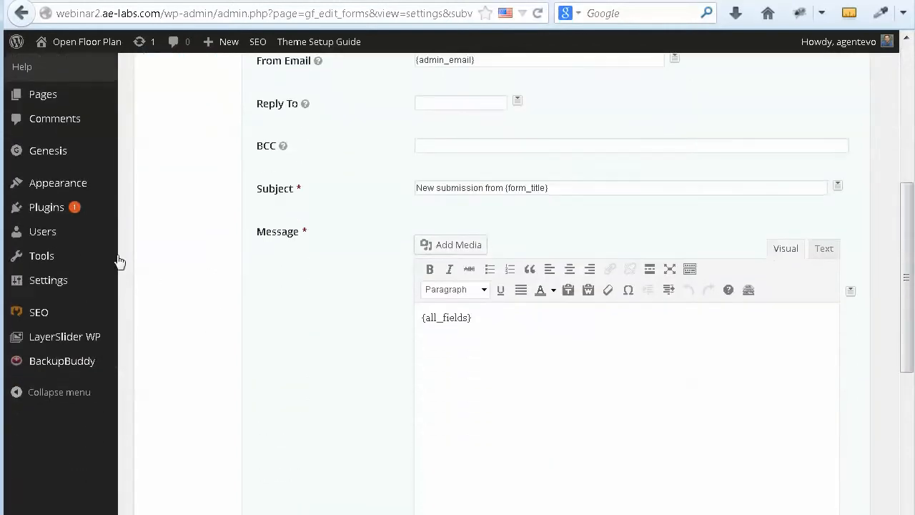
mouse_move(55, 269)
right_click(137, 282)
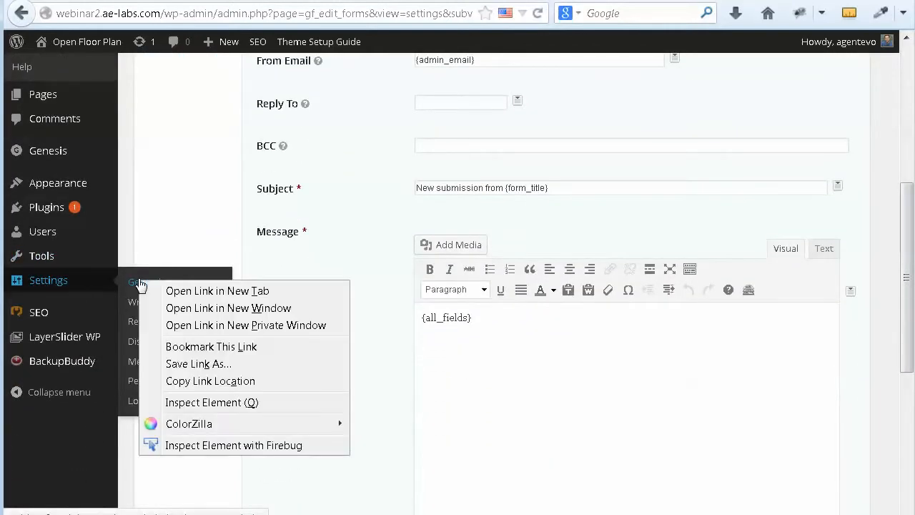
Step: Look up the site's admin e-mail in General Settings in a new tab, then close it
click(230, 291)
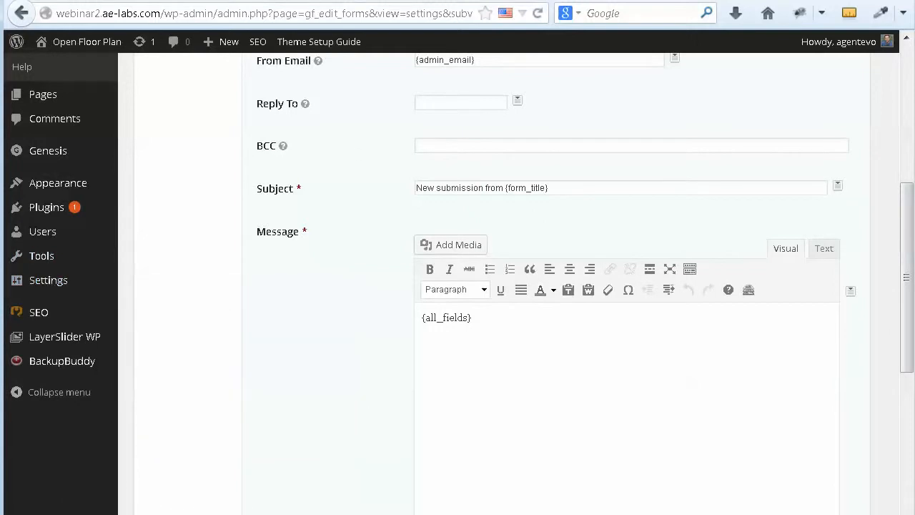
click(297, 1)
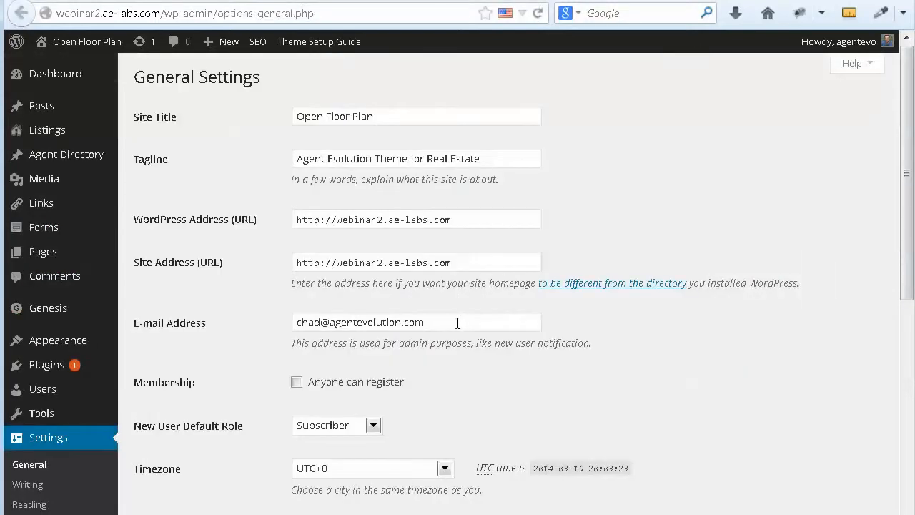
drag(458, 323, 285, 326)
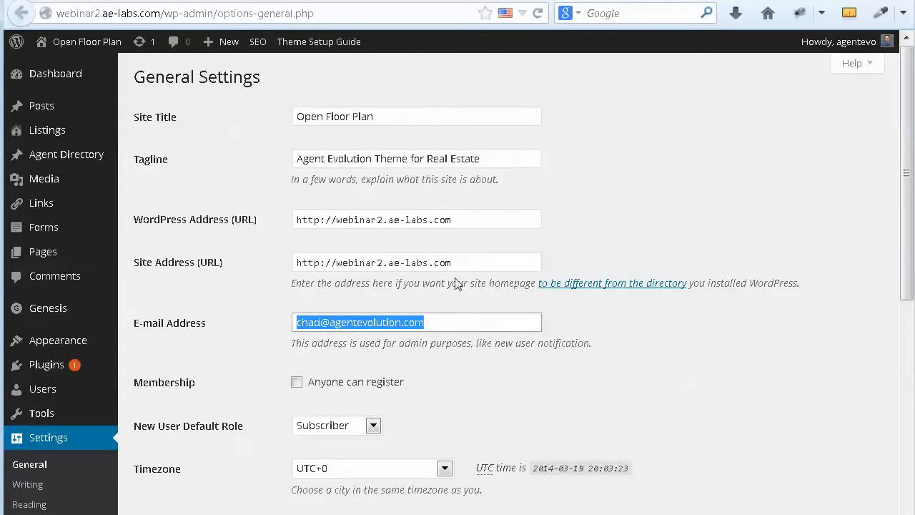
click(436, 1)
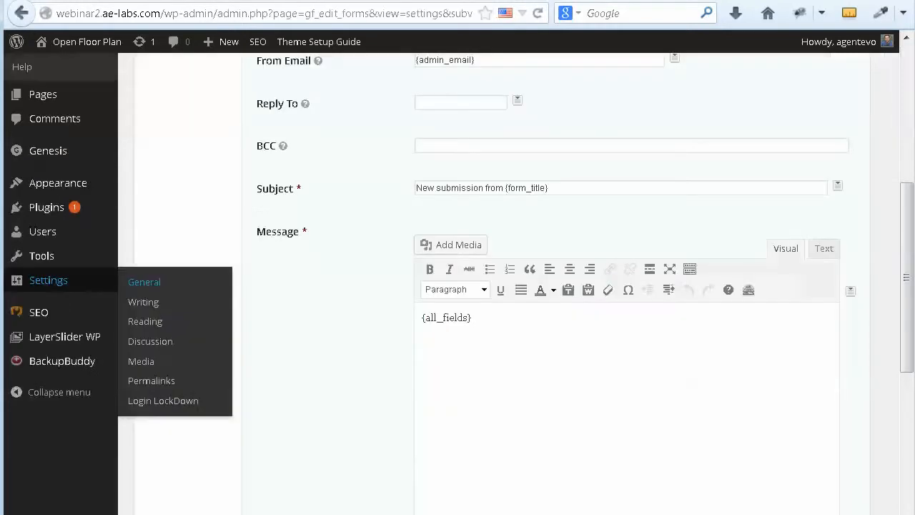
Step: Replace {admin_email} in Send to Email with a new recipient address
scroll(625, 227, up, 6)
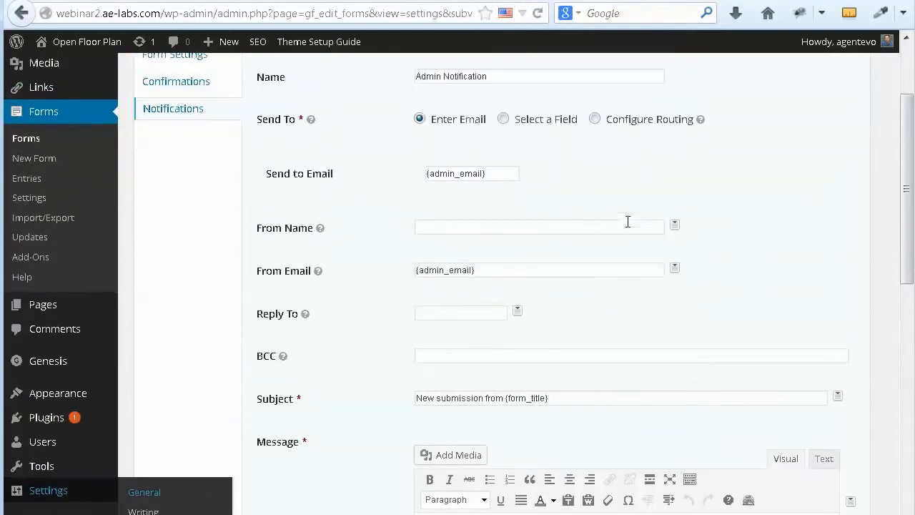
drag(505, 207, 403, 208)
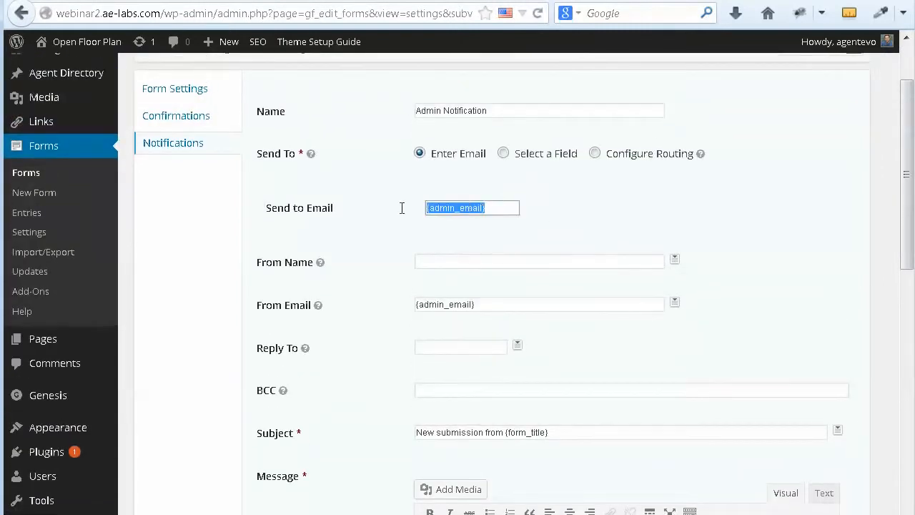
text(so)
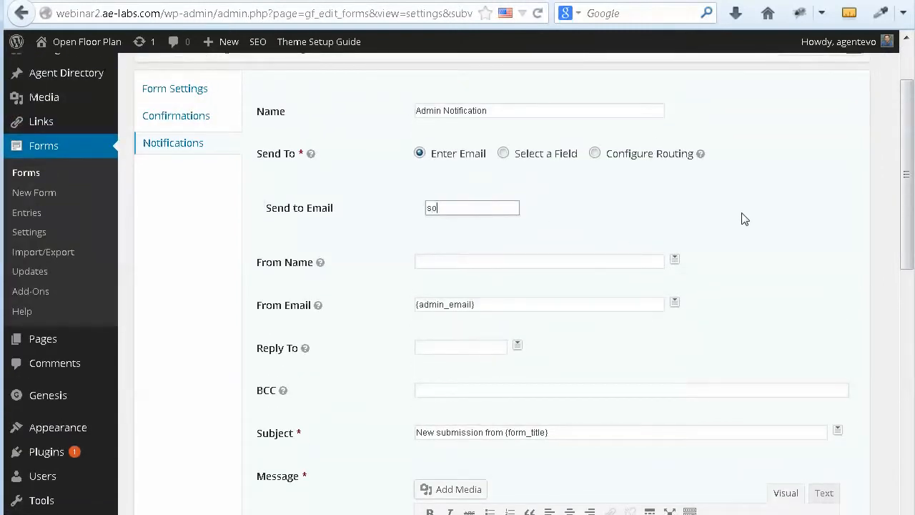
text(meone@example.com)
click(434, 260)
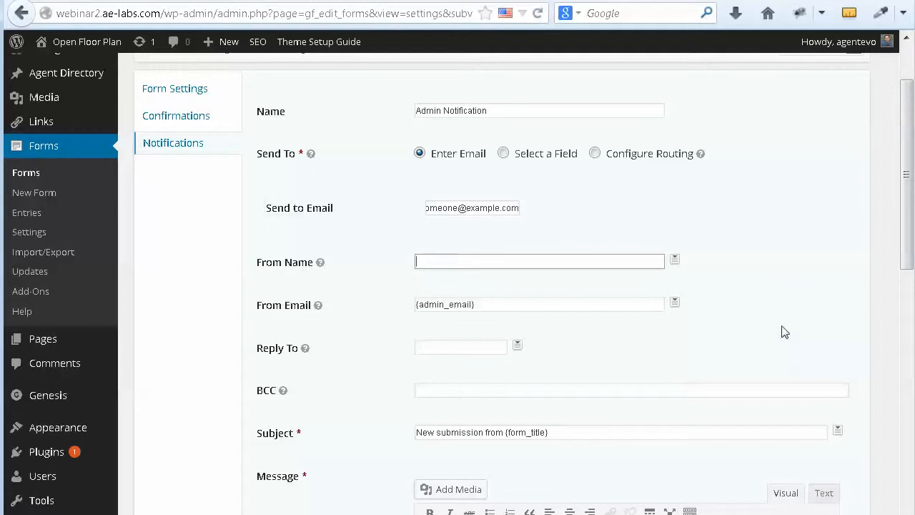
Step: Review the merge tags available for the sender e-mail without inserting one
scroll(784, 331, down, 4)
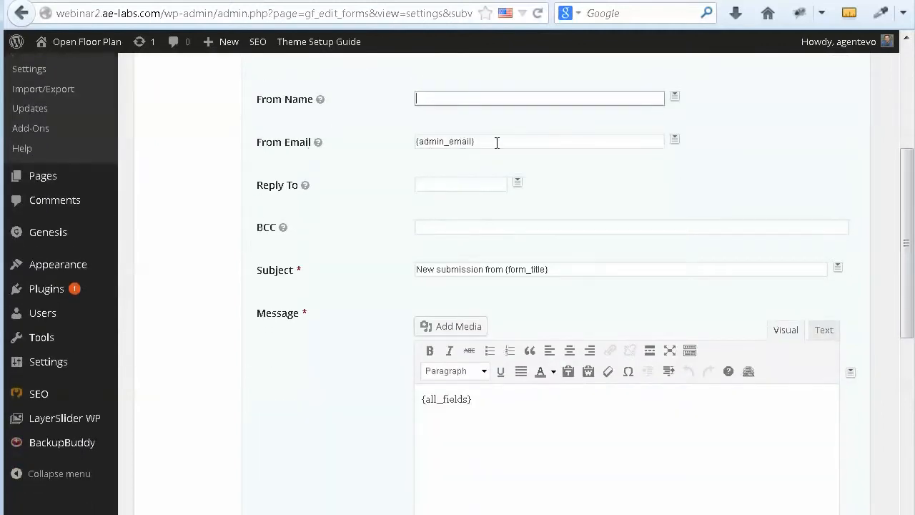
click(497, 142)
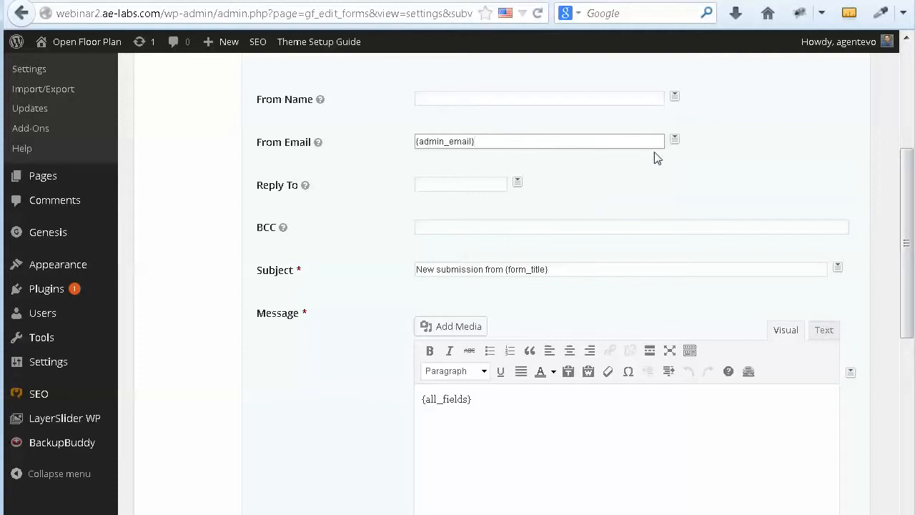
click(674, 140)
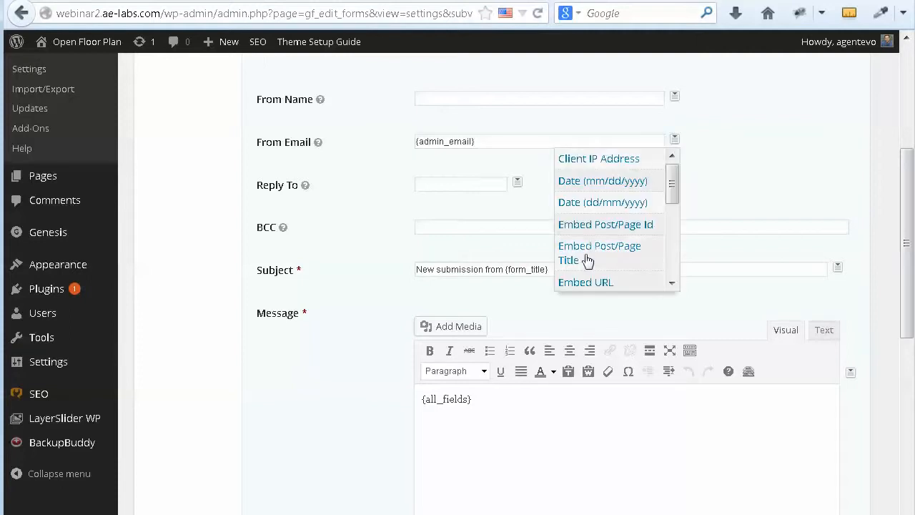
drag(674, 184, 672, 247)
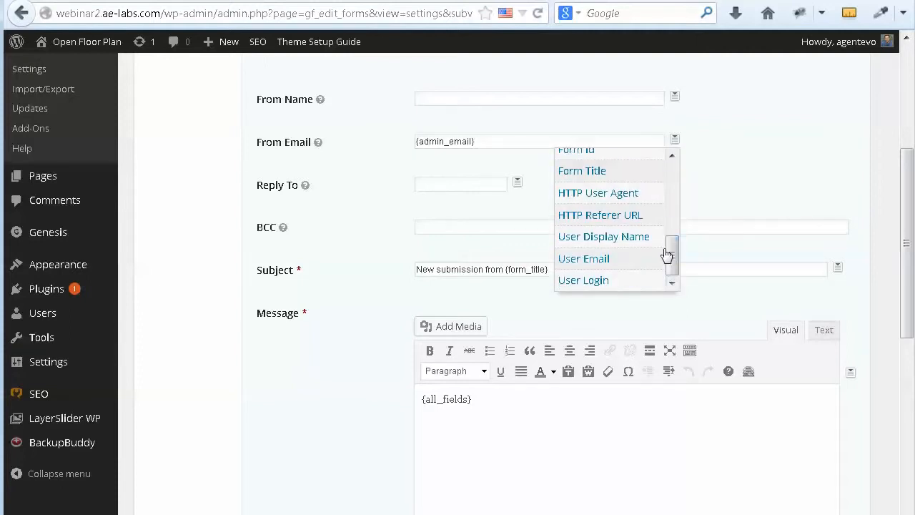
click(737, 169)
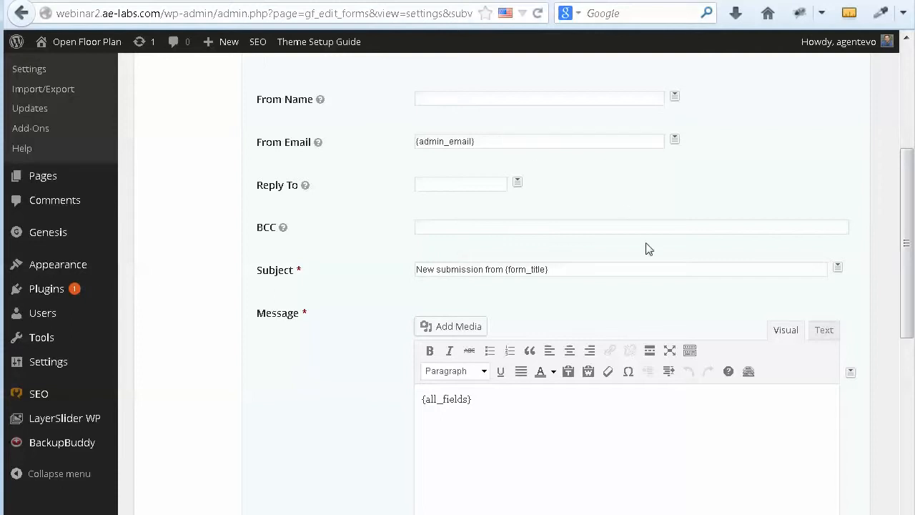
Step: Make the subject 'New submission from {form_title} from {embed_post:post_title}'
scroll(648, 247, down, 2)
click(583, 188)
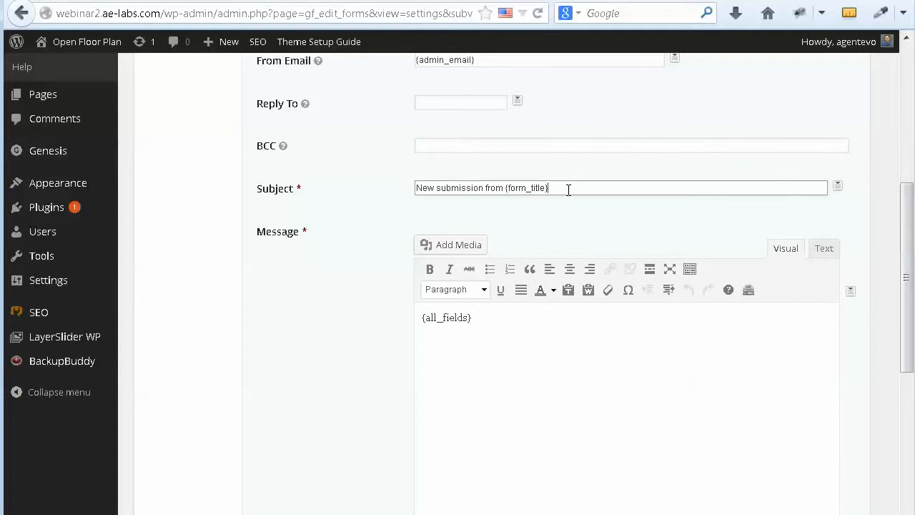
drag(568, 190, 413, 187)
click(556, 191)
scroll(836, 192, down, 2)
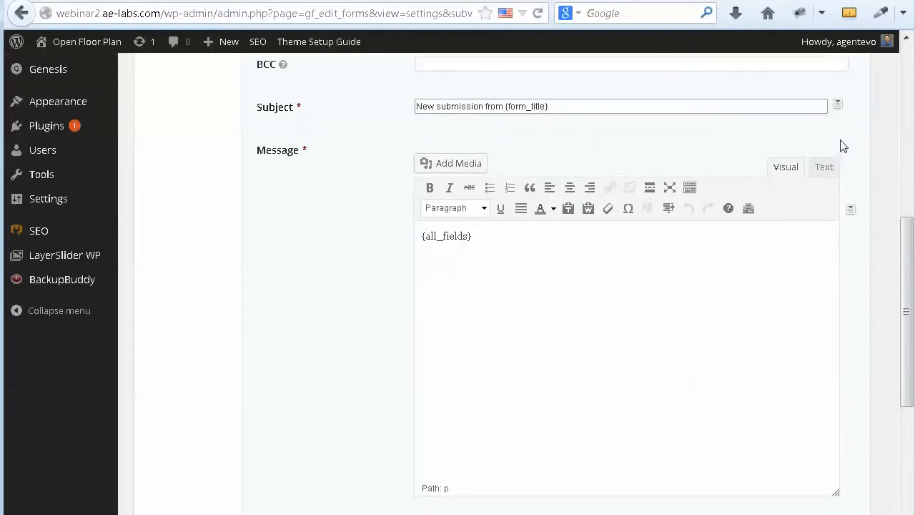
click(838, 105)
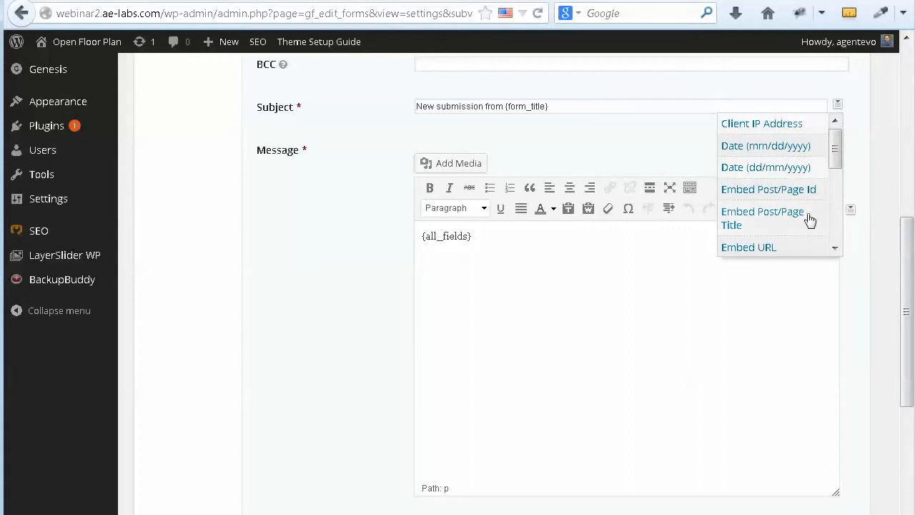
click(764, 222)
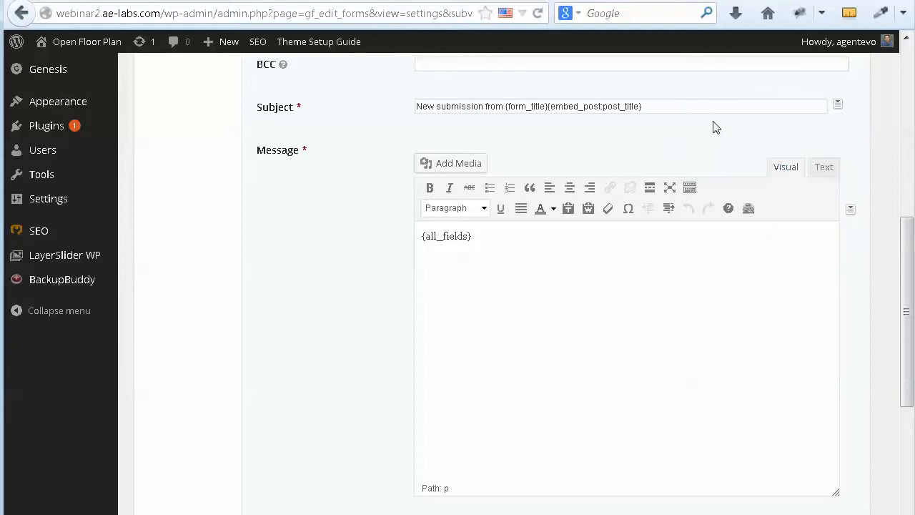
click(546, 106)
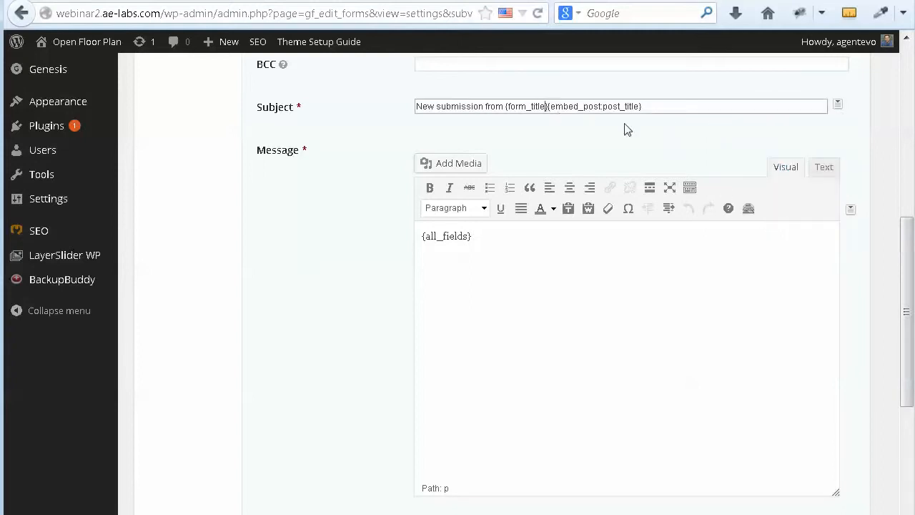
text(from)
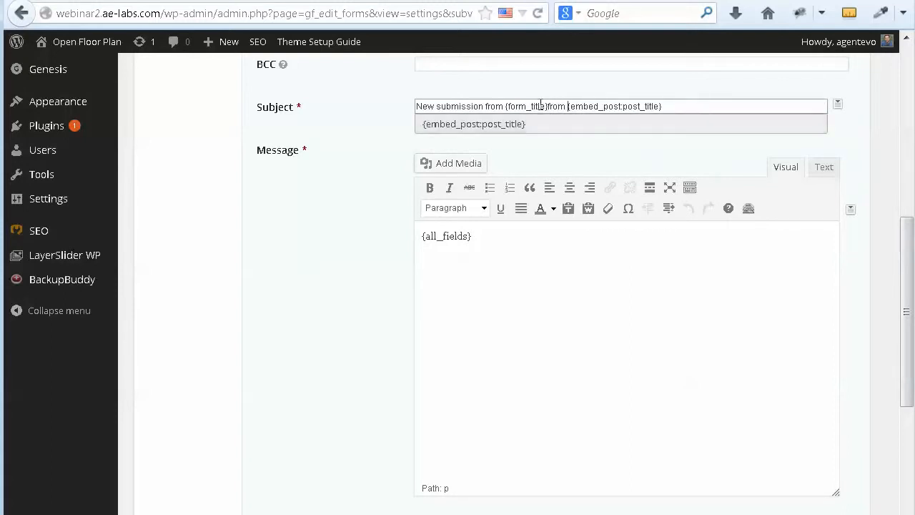
click(548, 106)
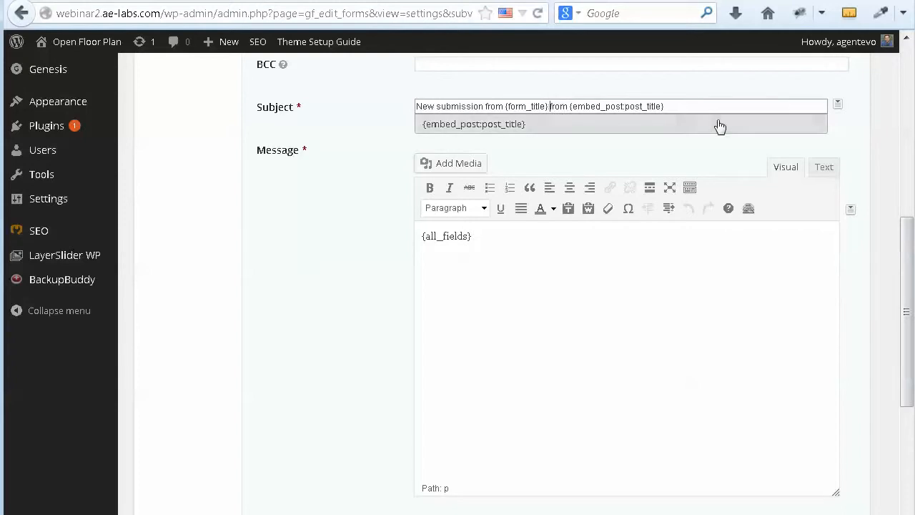
click(682, 106)
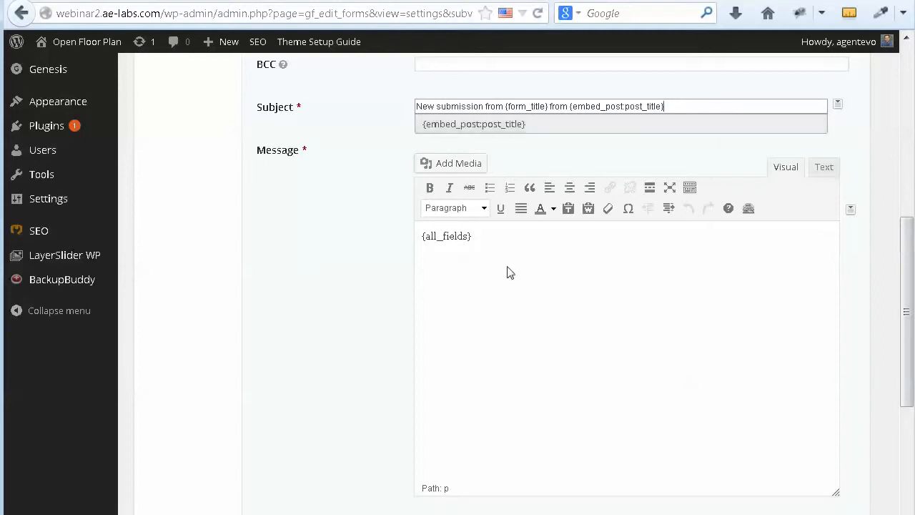
click(500, 245)
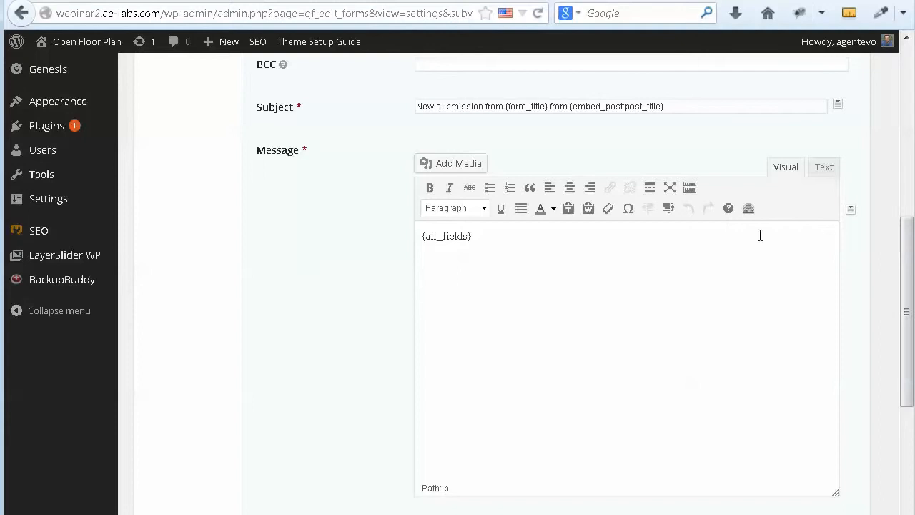
Step: Browse the message body merge tags, leaving the message as {all_fields}
click(851, 211)
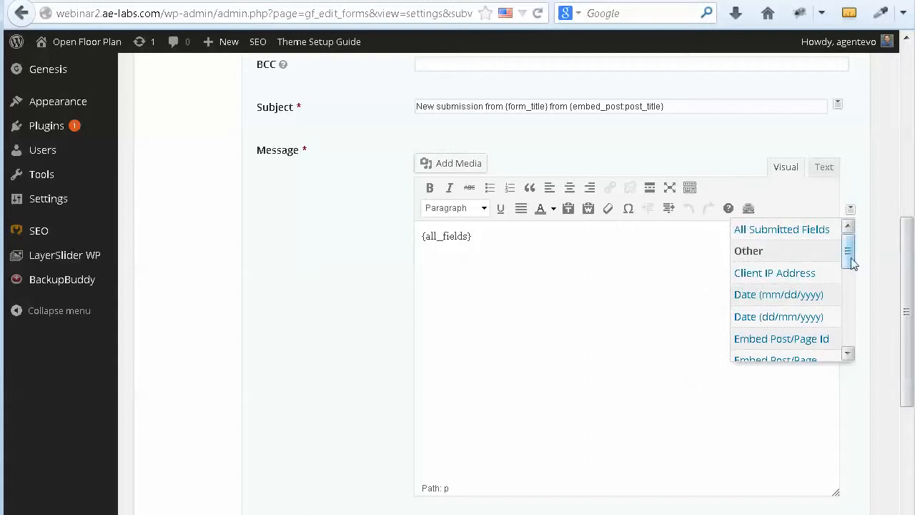
drag(849, 258, 851, 283)
click(860, 180)
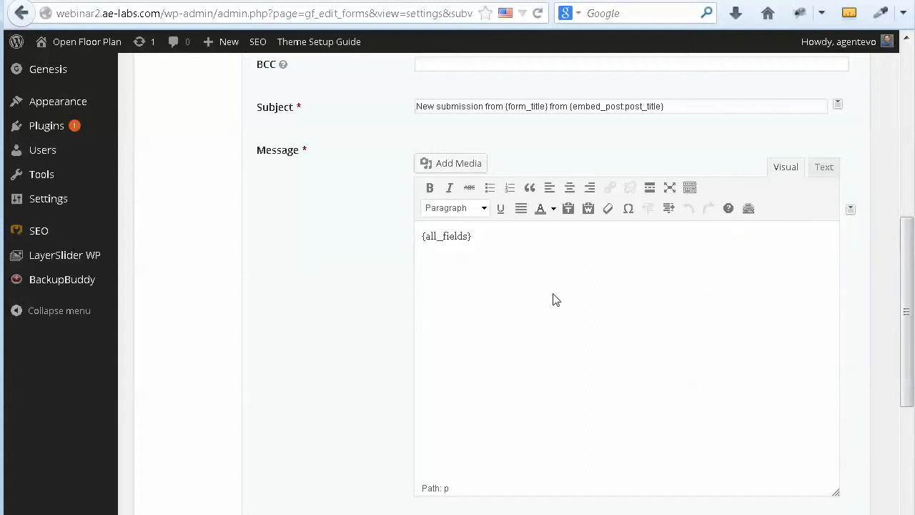
scroll(551, 299, down, 5)
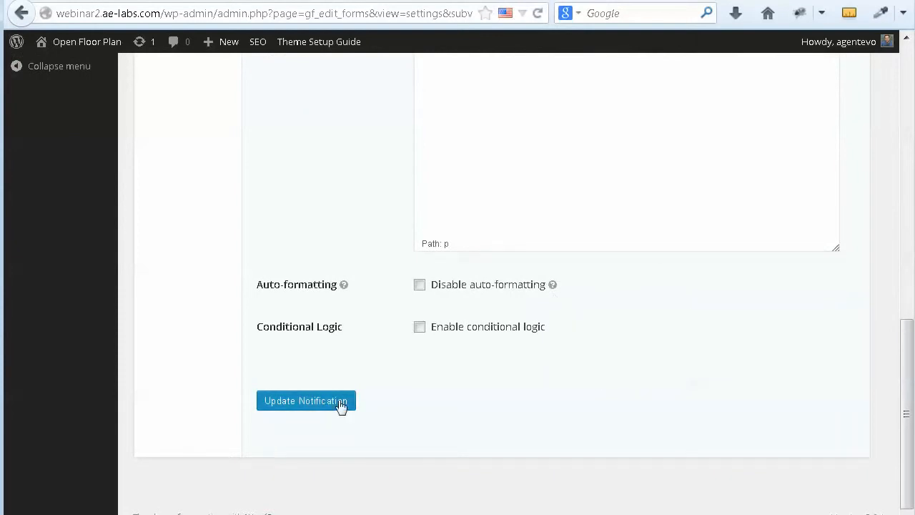
Step: Save the Admin Notification and open the empty Sample Form in the Form Editor
click(306, 401)
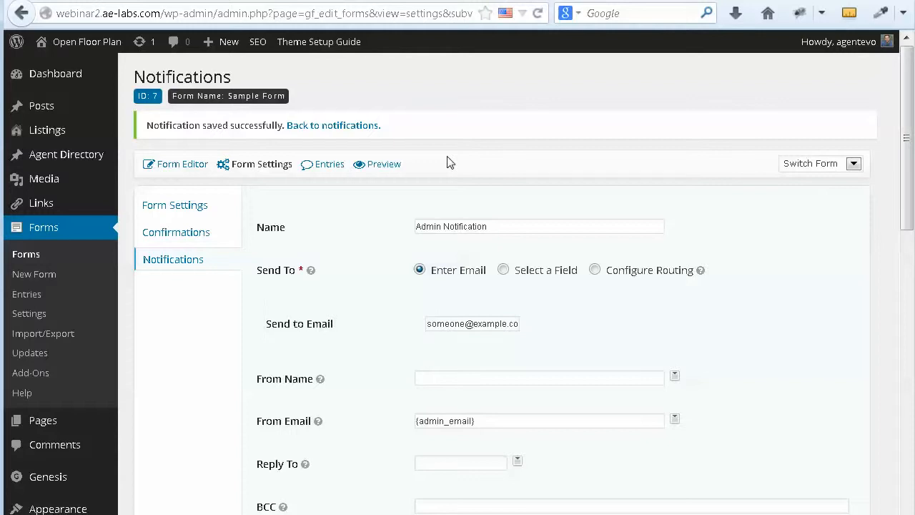
click(175, 165)
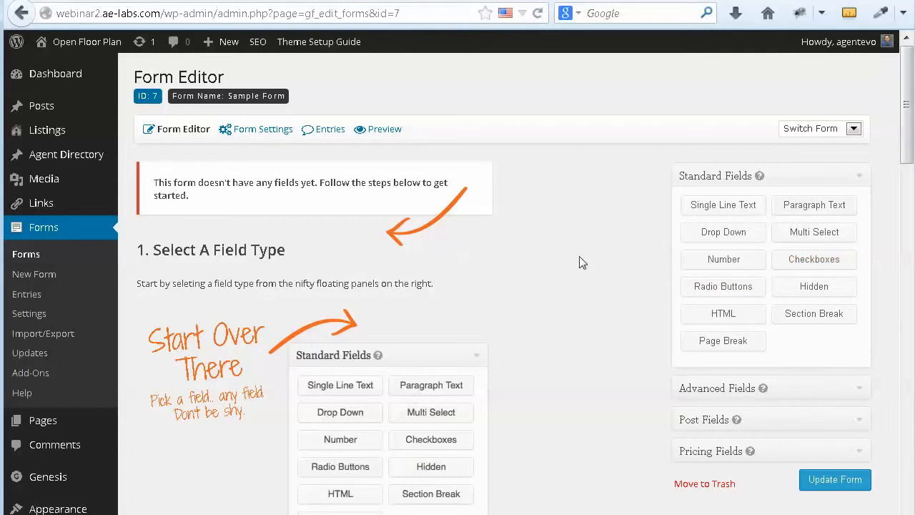
Step: Add Name, Email, Address and Phone fields from Advanced Fields to Sample Form
click(861, 391)
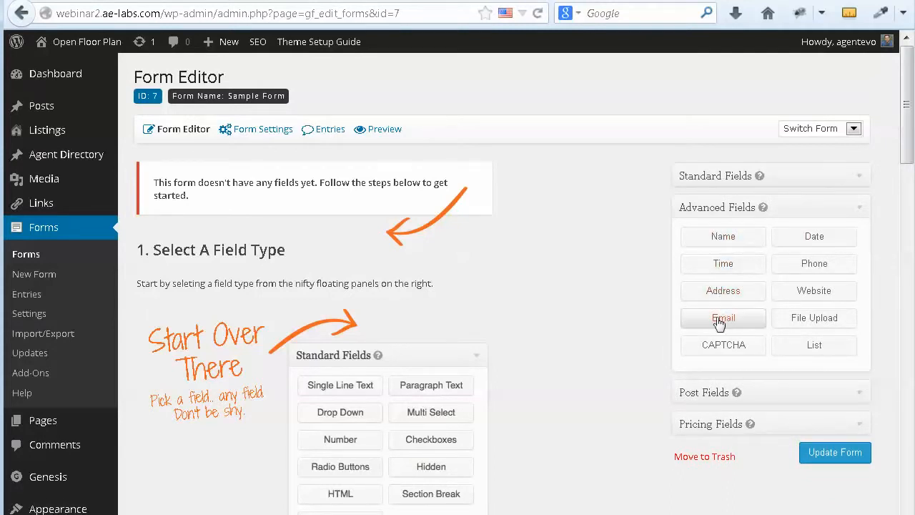
click(725, 240)
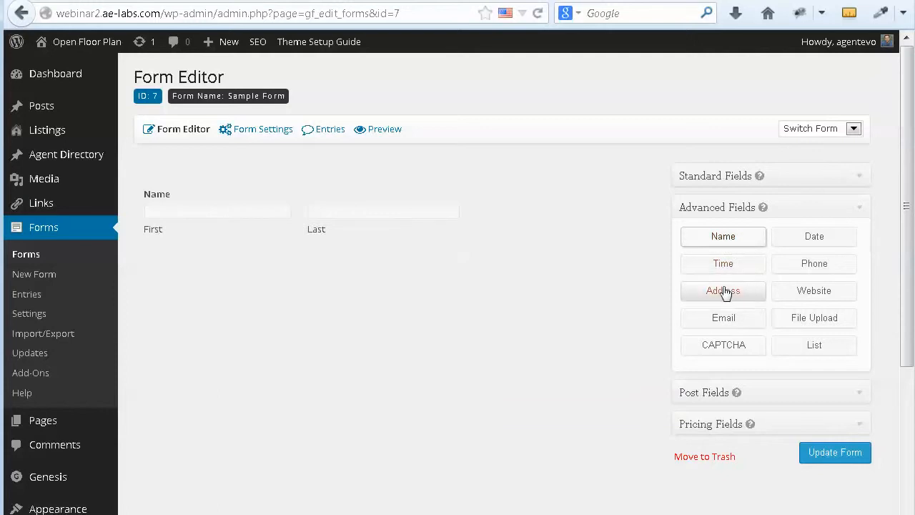
click(723, 317)
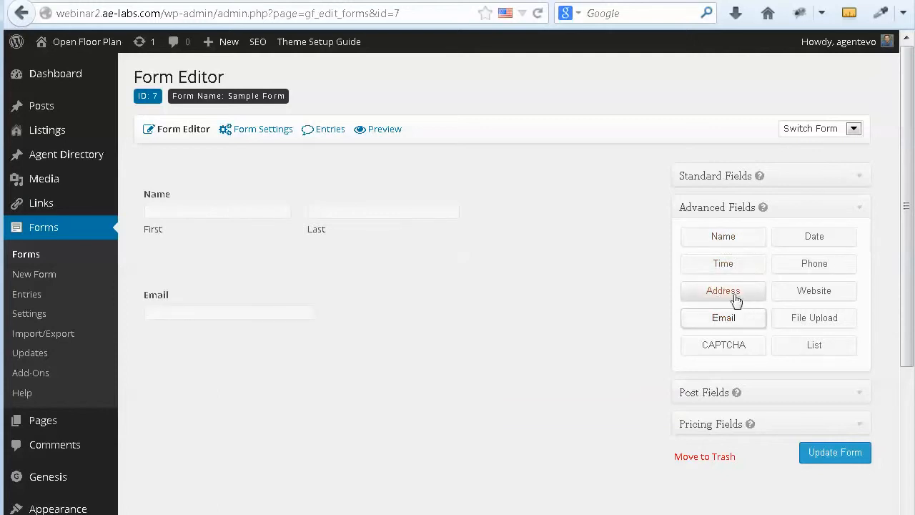
click(730, 296)
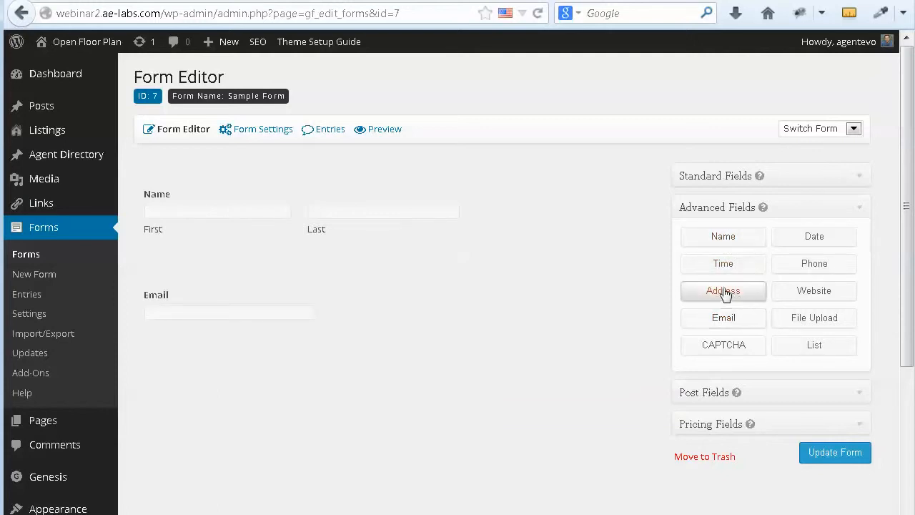
click(824, 265)
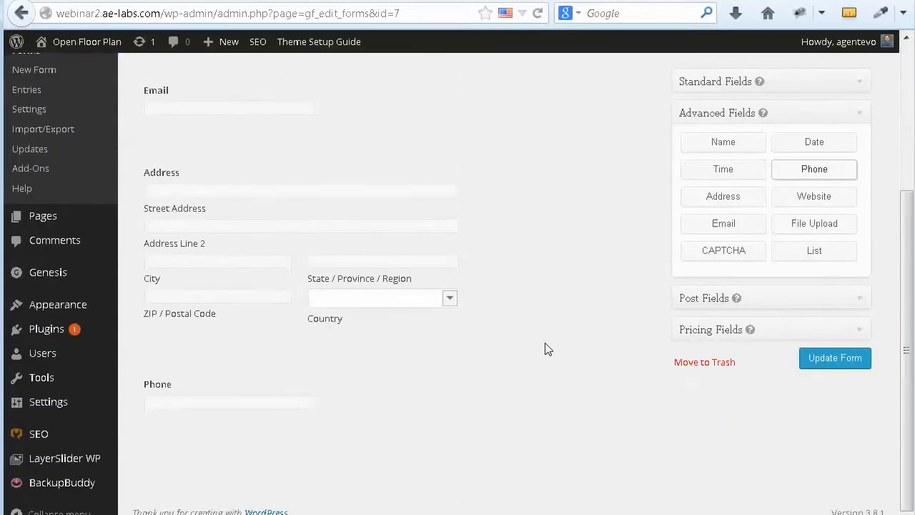
scroll(544, 349, up, 5)
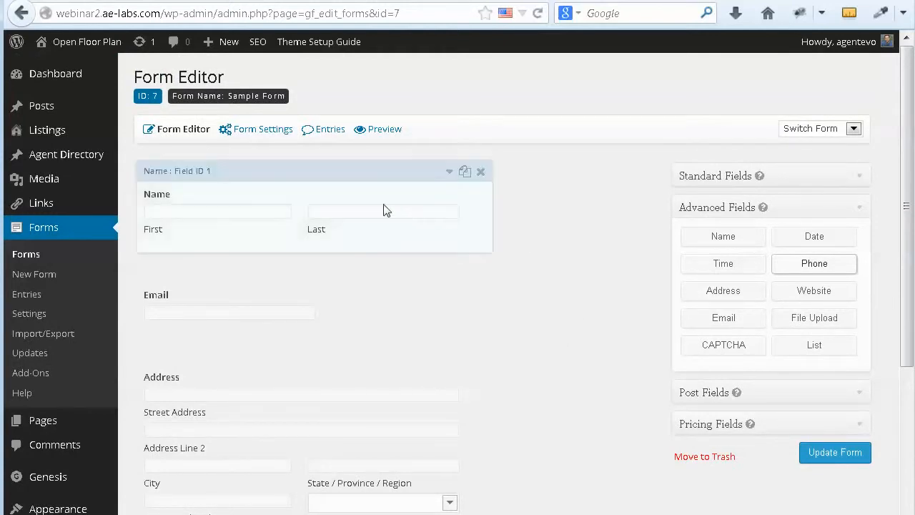
Step: Add the description 'Enter your first and last name.' to the Name field and tick Required
click(450, 173)
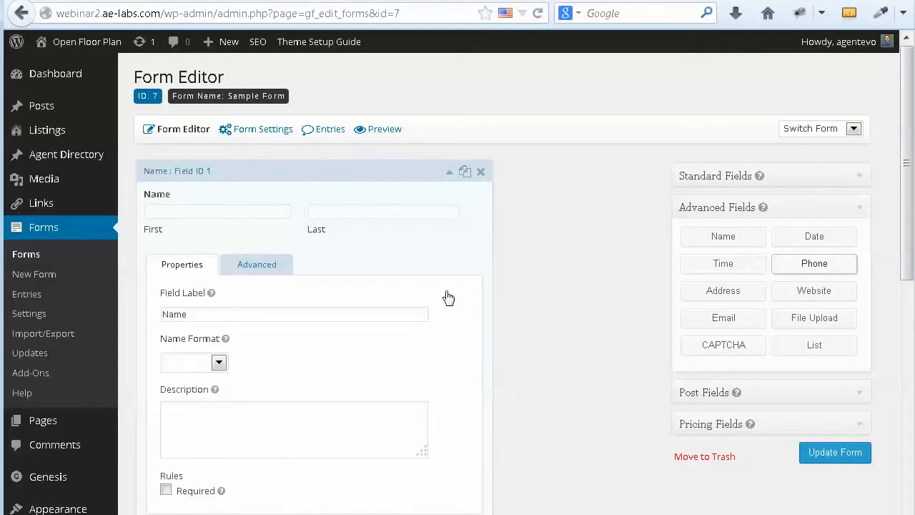
scroll(448, 297, down, 2)
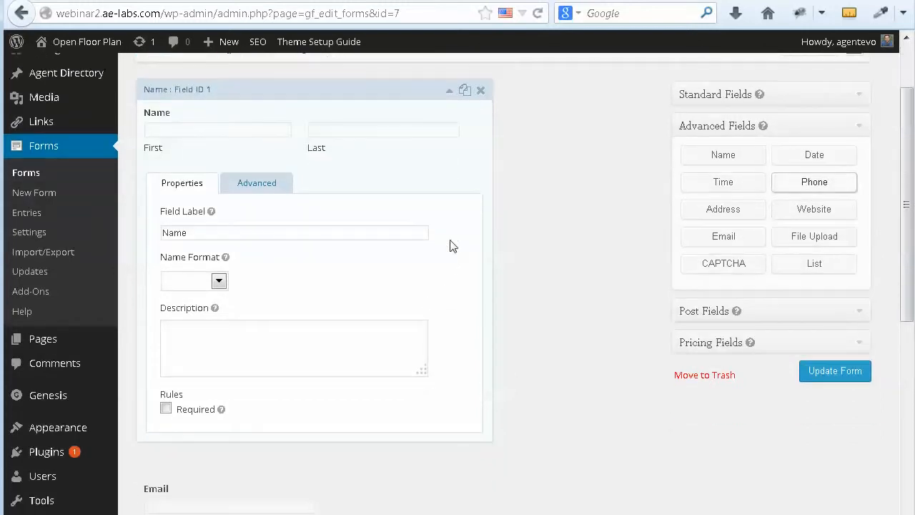
click(214, 232)
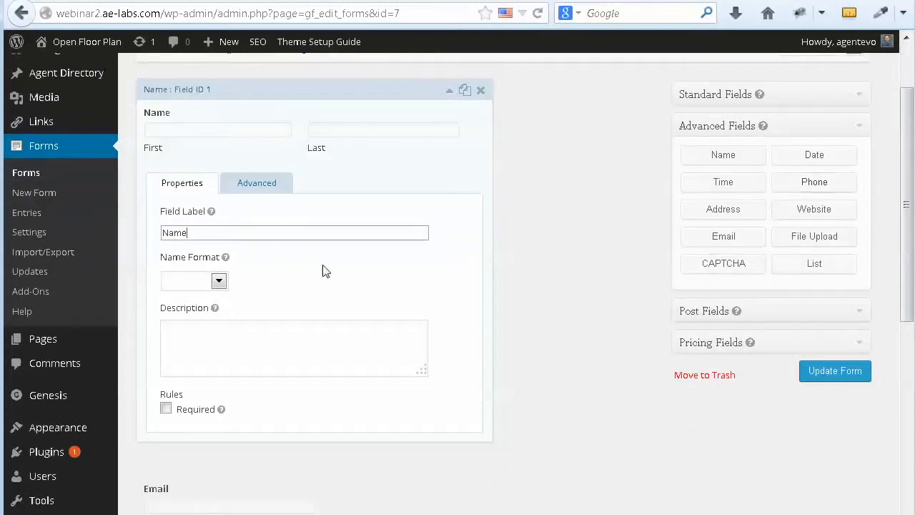
click(180, 332)
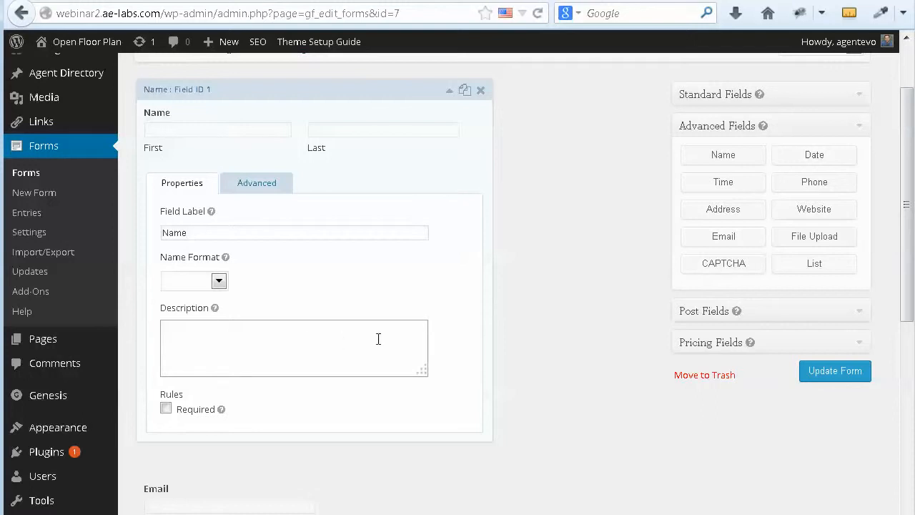
text(Enter you)
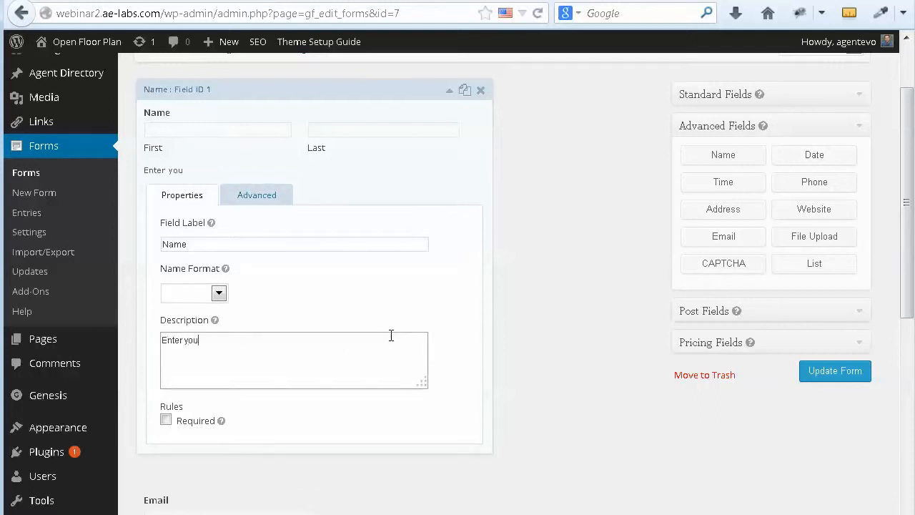
scroll(392, 338, down, 2)
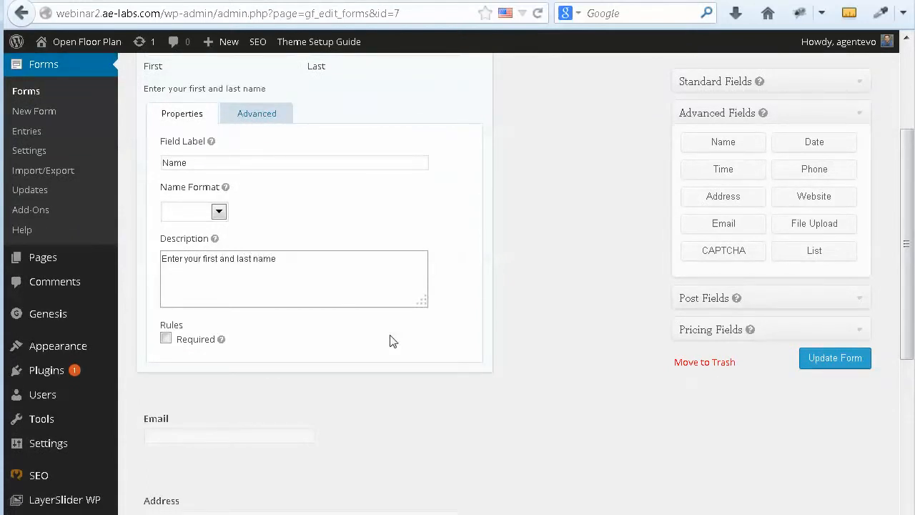
click(166, 340)
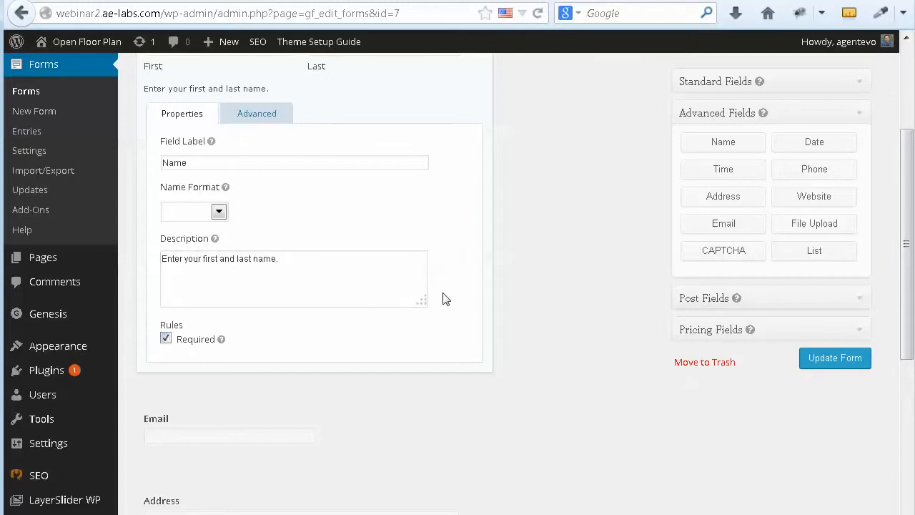
scroll(441, 298, up, 4)
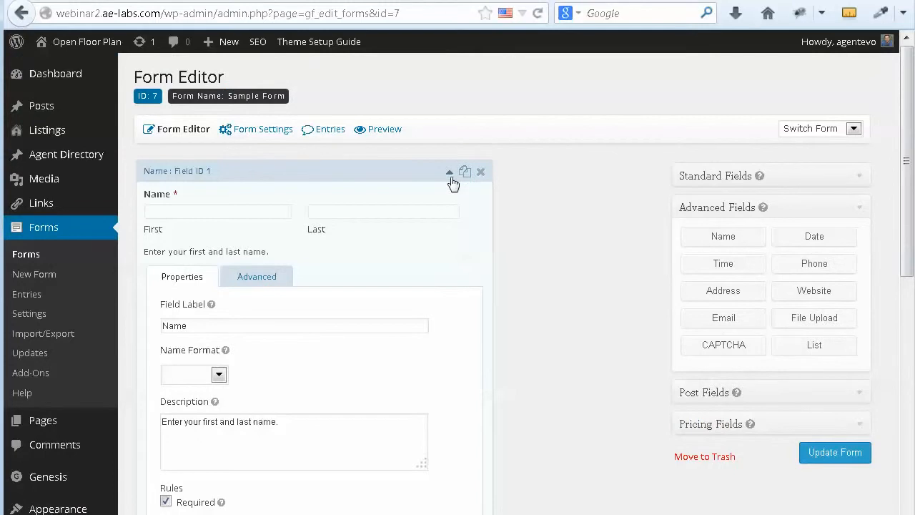
click(449, 173)
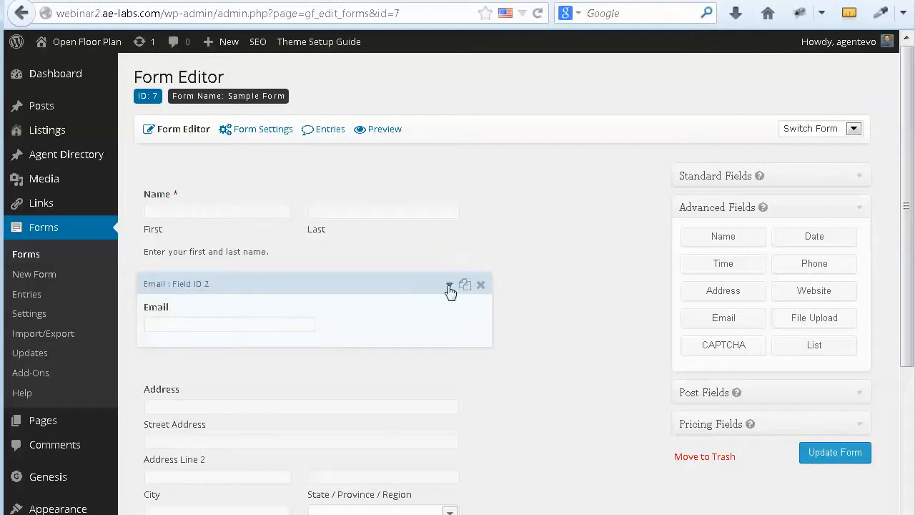
Step: Tick Required and Enable Email Confirmation on the Email field, adding a Confirm Email box
click(449, 287)
scroll(442, 351, down, 2)
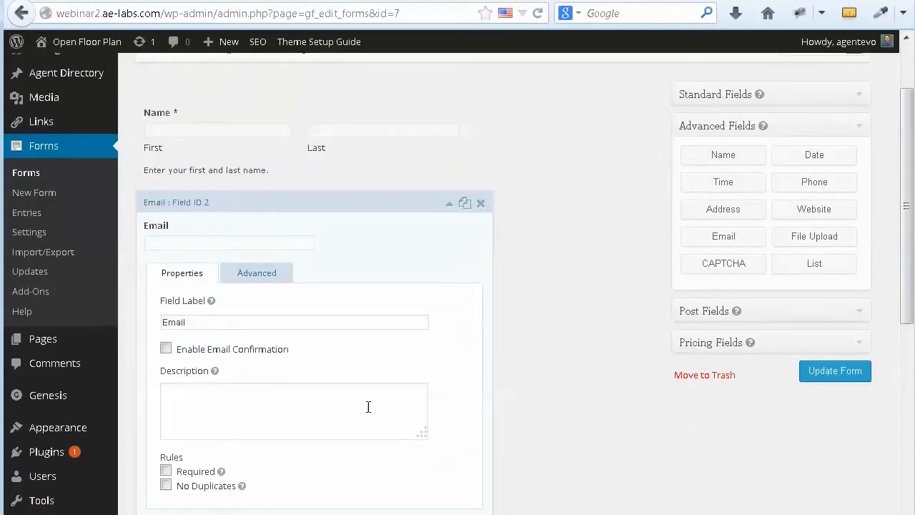
scroll(293, 437, down, 2)
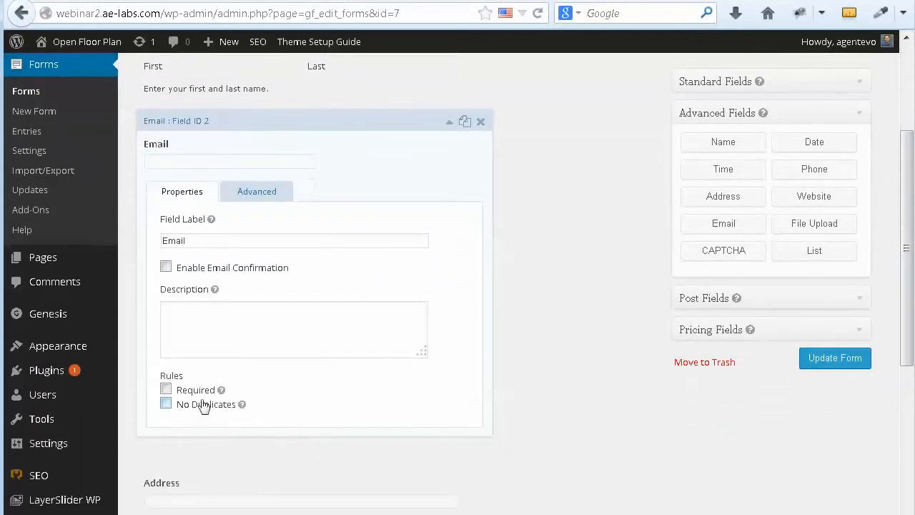
click(165, 390)
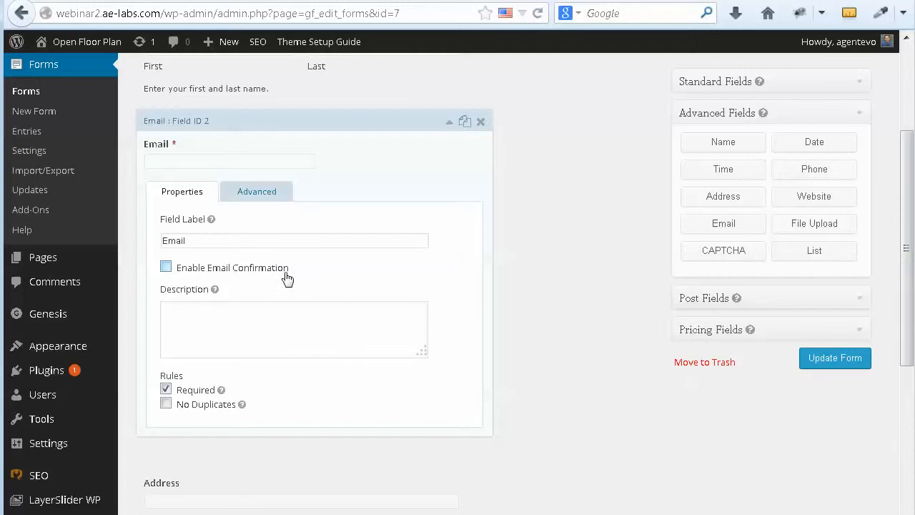
click(166, 267)
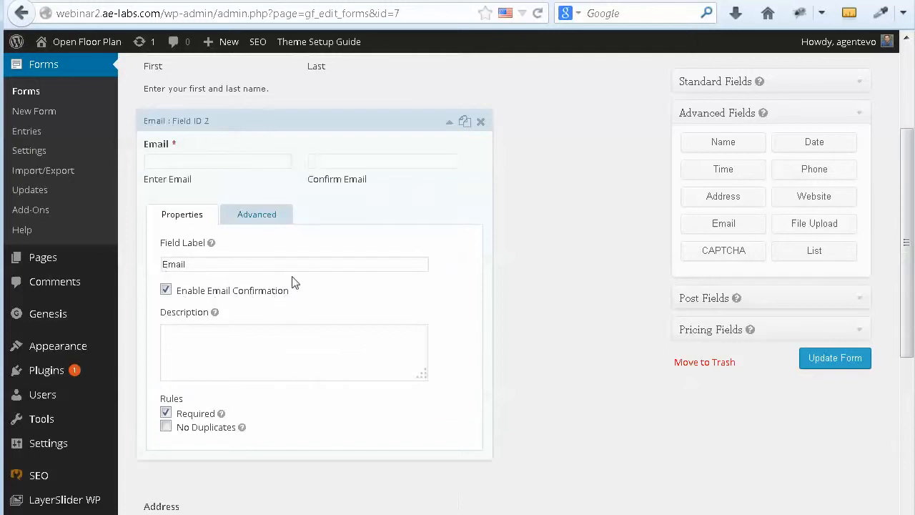
scroll(448, 344, down, 2)
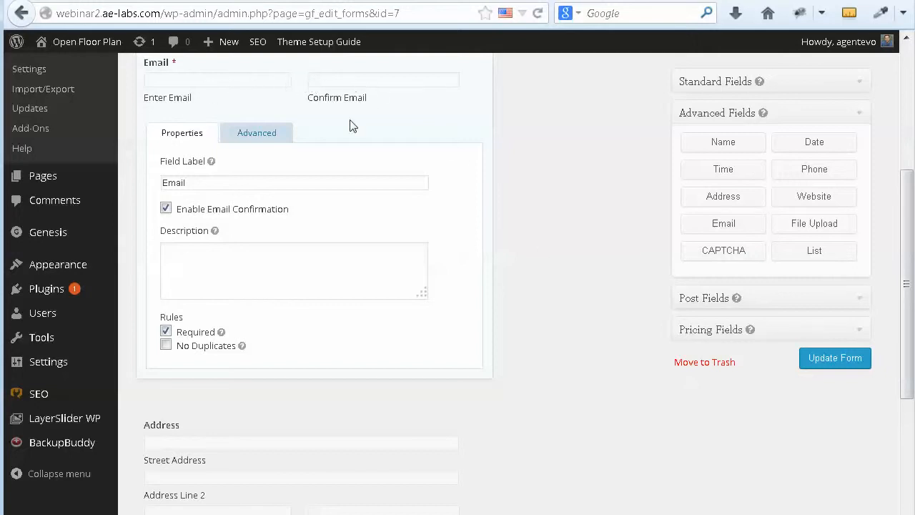
scroll(460, 244, up, 2)
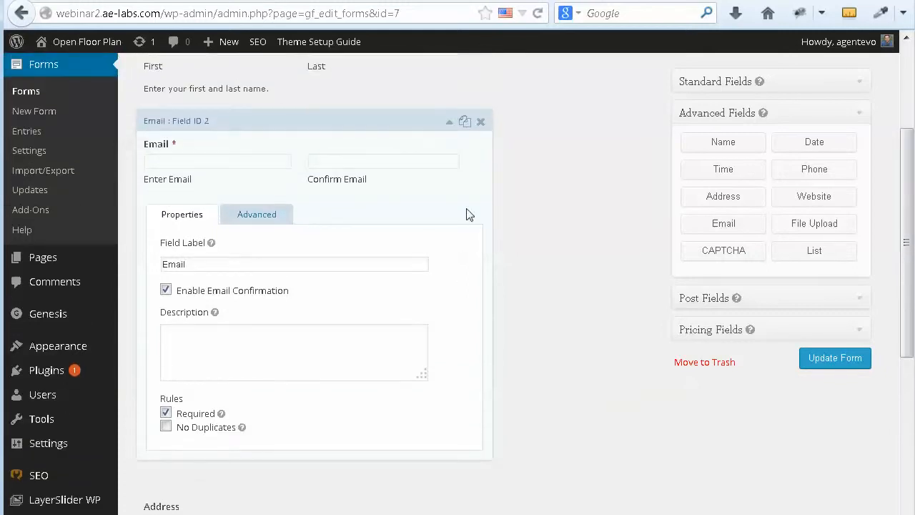
click(449, 124)
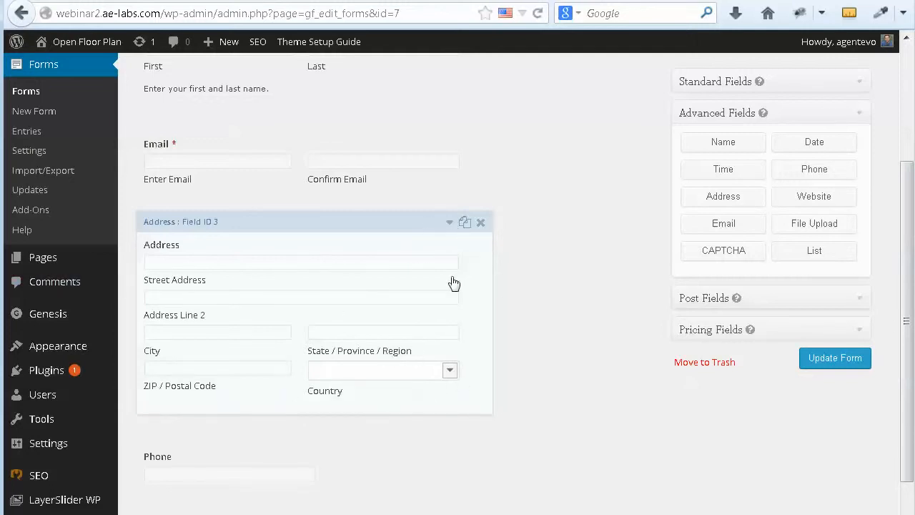
Step: Tick Hide Country Field and Hide Address Line 2 Field in the Address field's settings
click(449, 225)
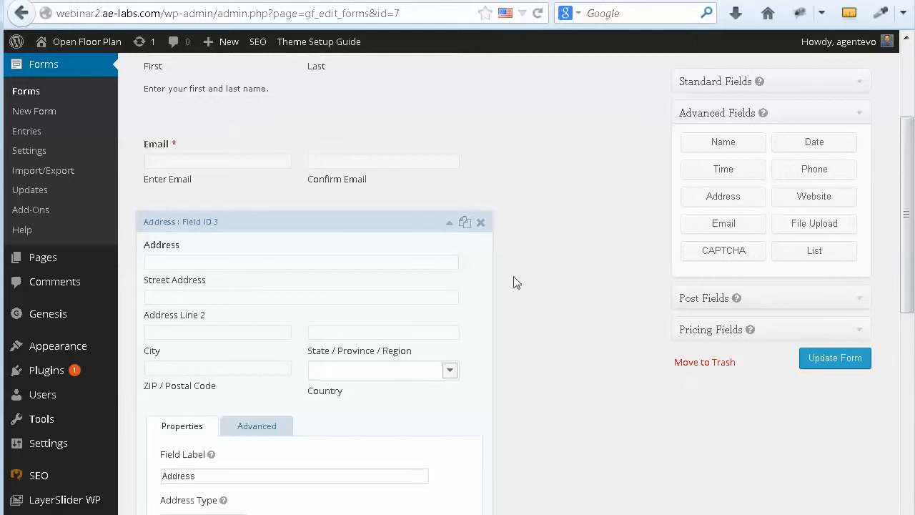
scroll(546, 320, down, 3)
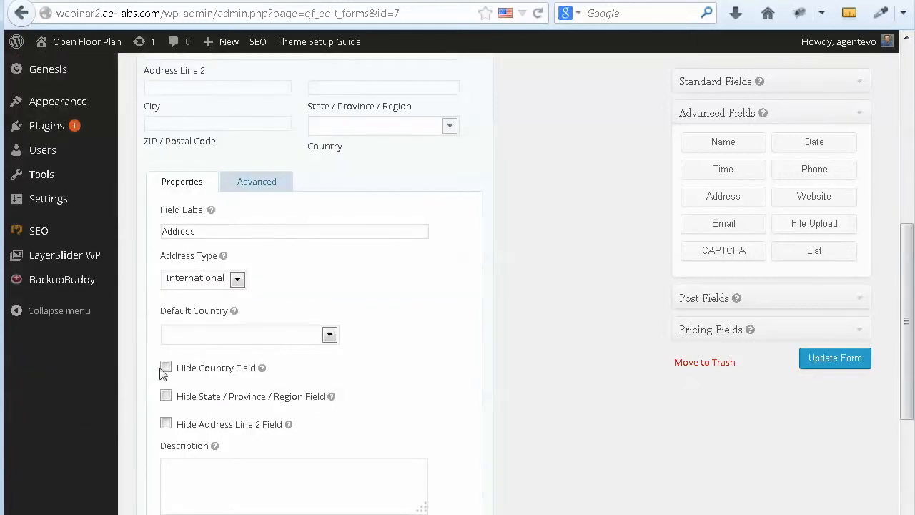
click(165, 367)
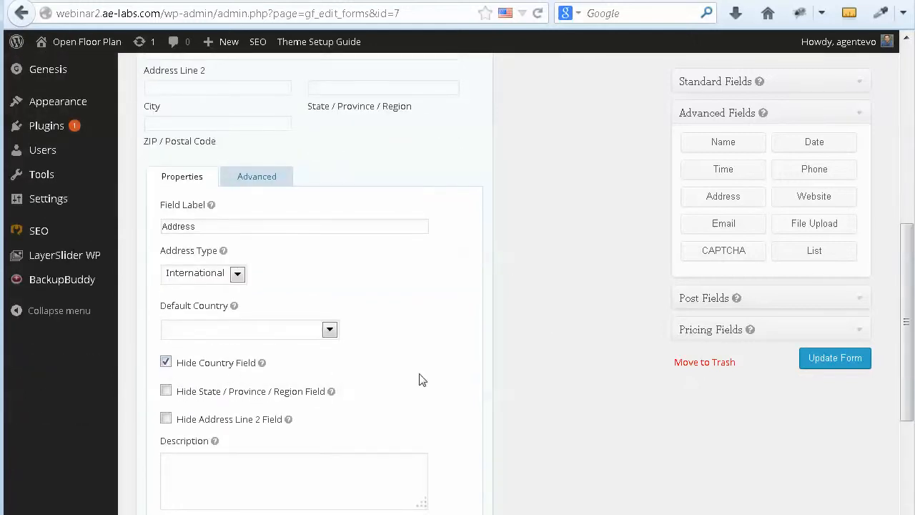
mouse_move(332, 395)
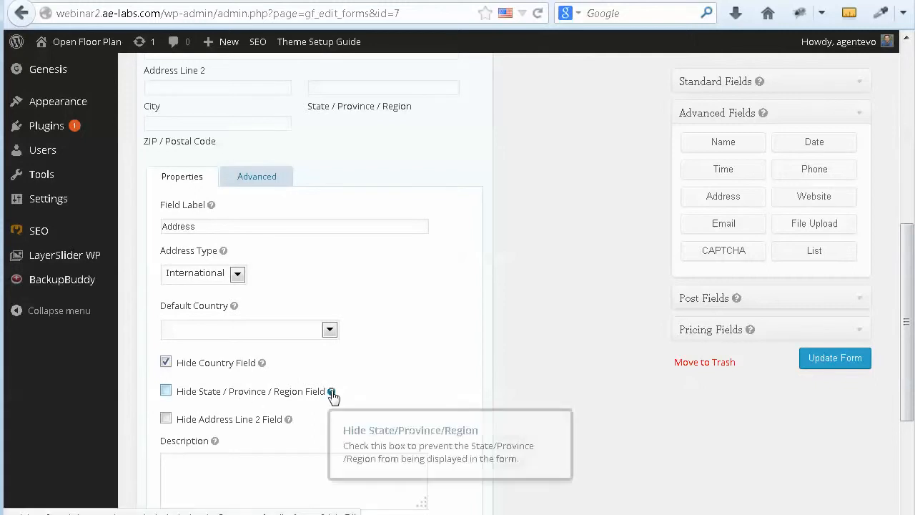
click(166, 420)
scroll(428, 358, down, 3)
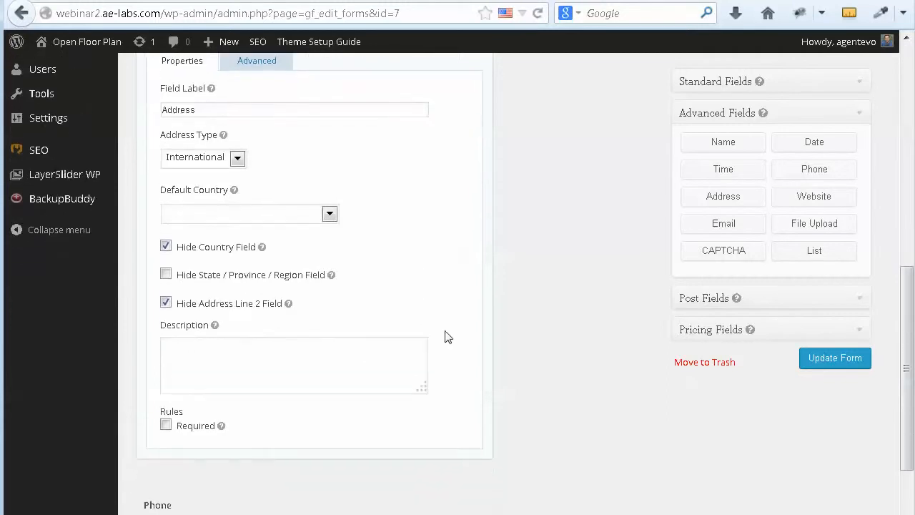
scroll(444, 336, up, 1)
scroll(444, 336, up, 5)
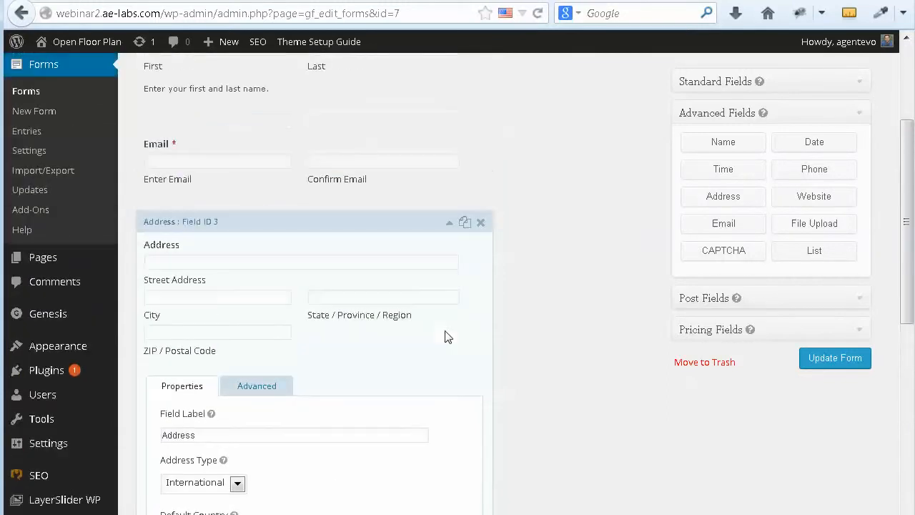
click(450, 225)
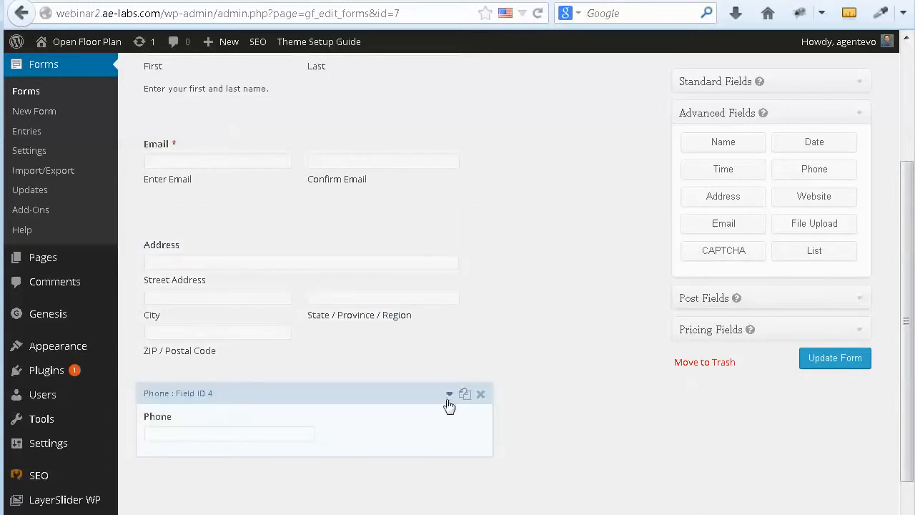
click(449, 400)
scroll(449, 403, down, 4)
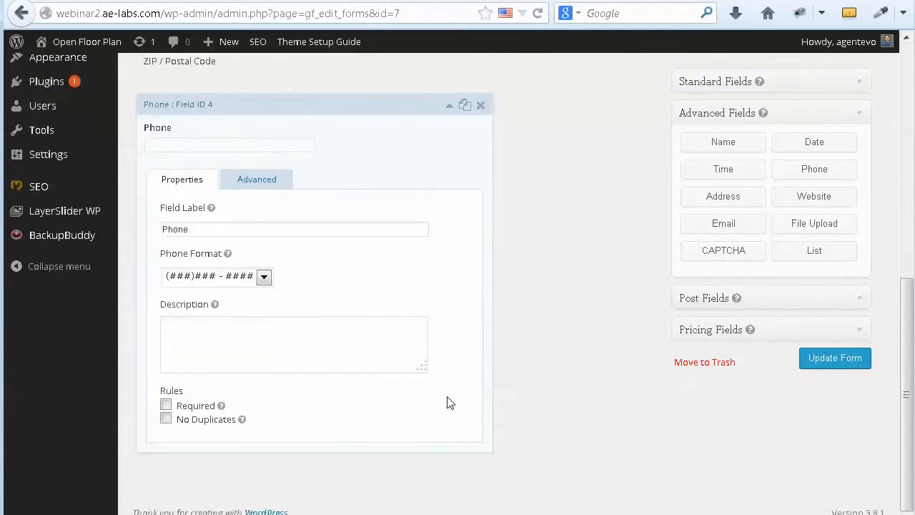
click(264, 278)
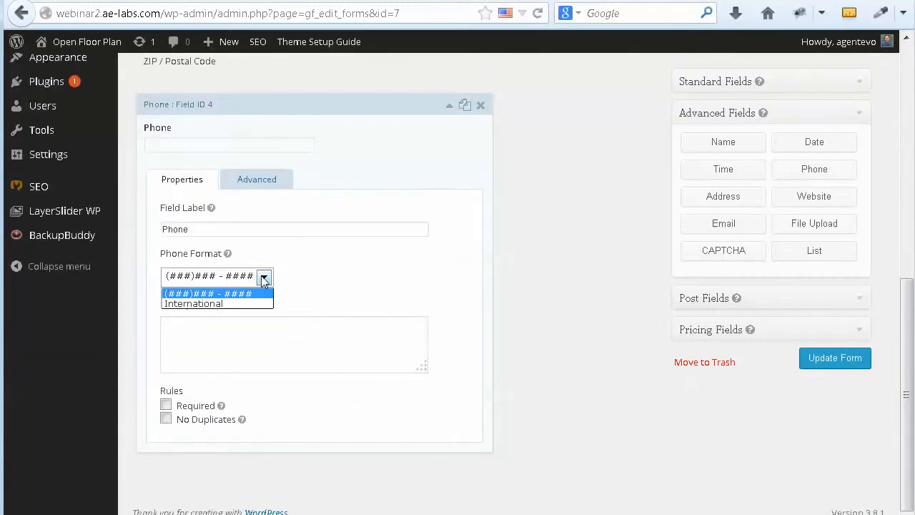
click(254, 295)
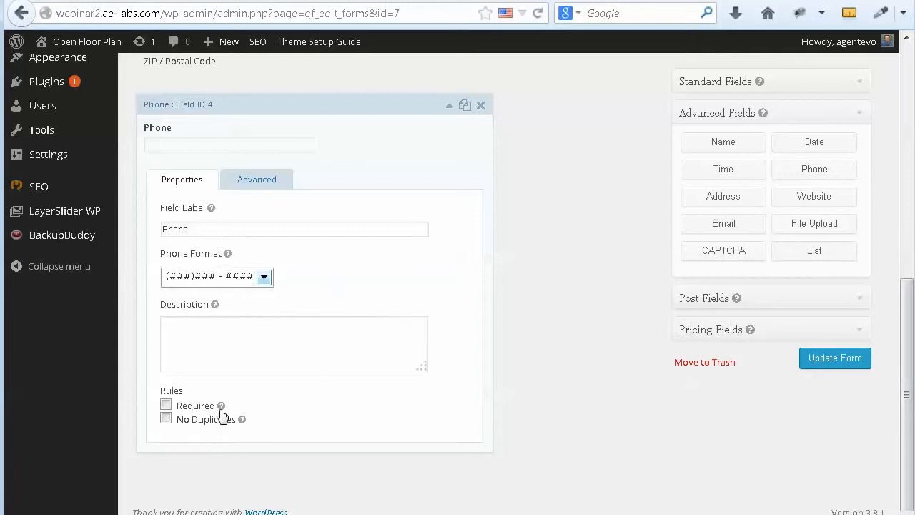
scroll(584, 275, up, 5)
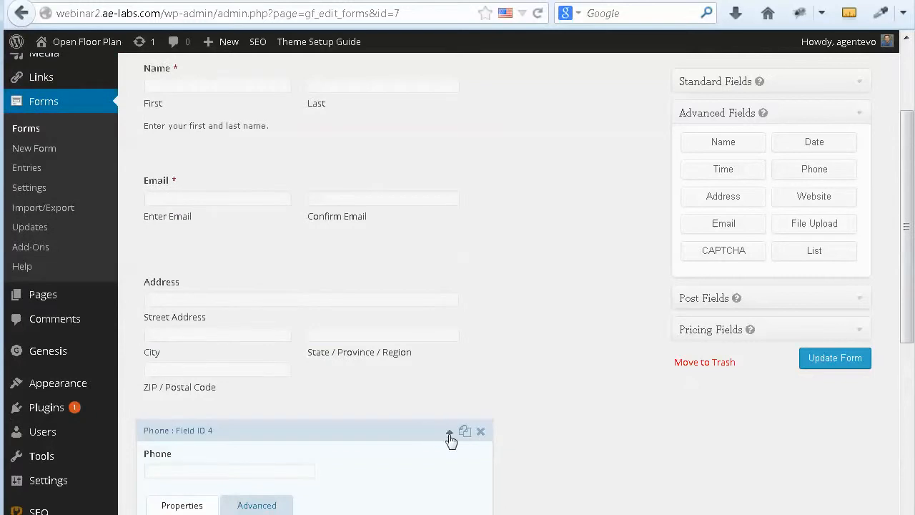
click(450, 436)
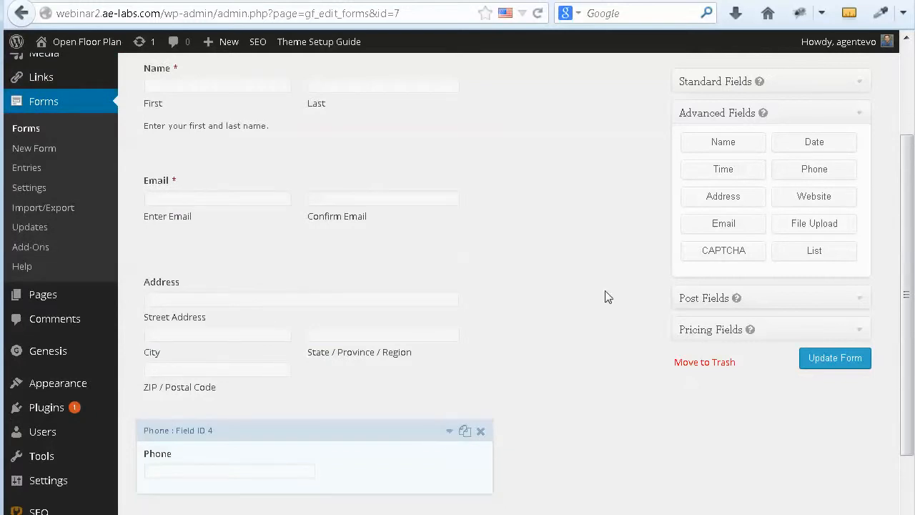
scroll(605, 295, up, 2)
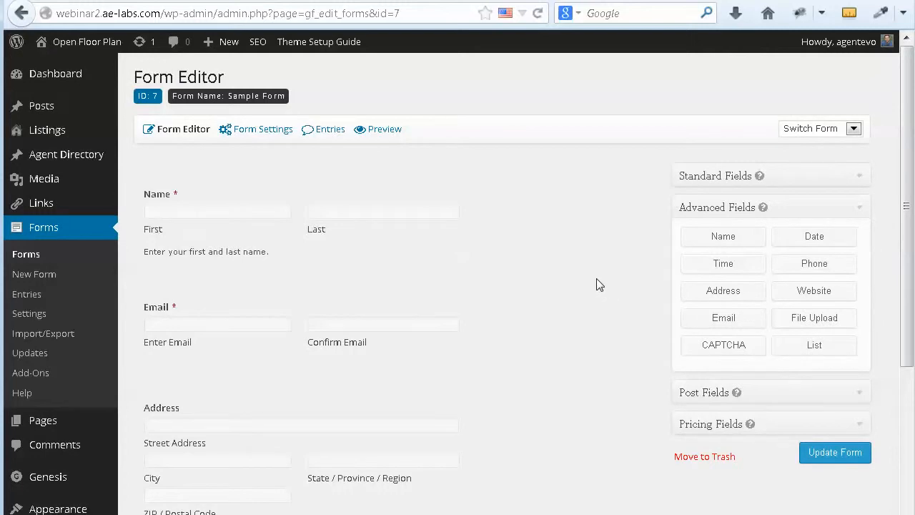
Step: Add a Radio Buttons field from Standard Fields and drag it up above the Address field
click(859, 183)
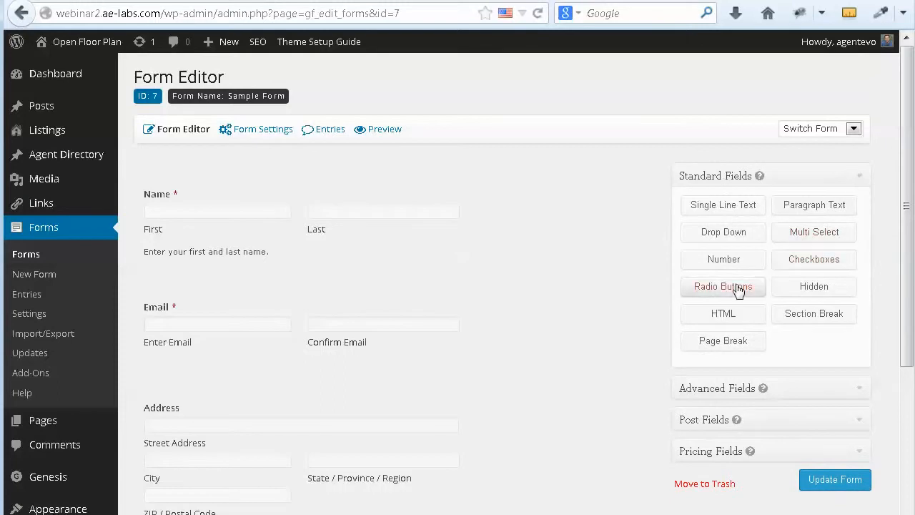
click(724, 287)
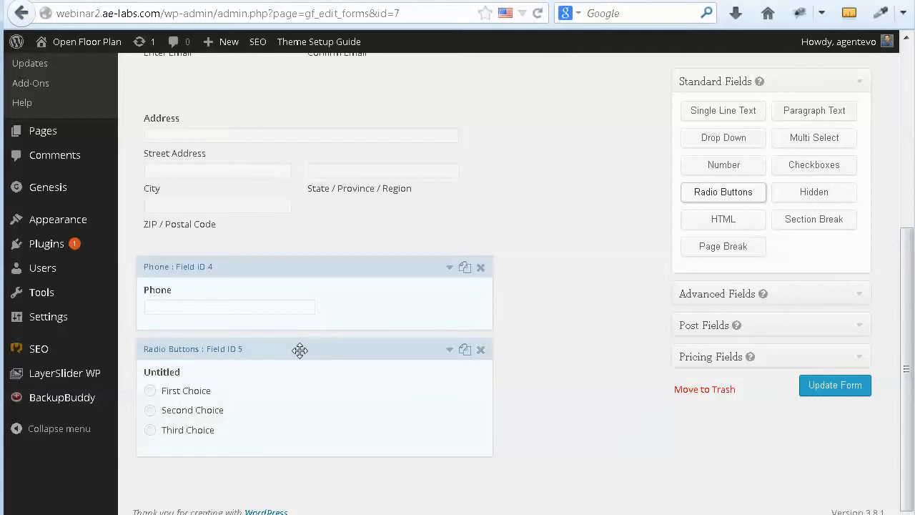
drag(299, 349, 339, 194)
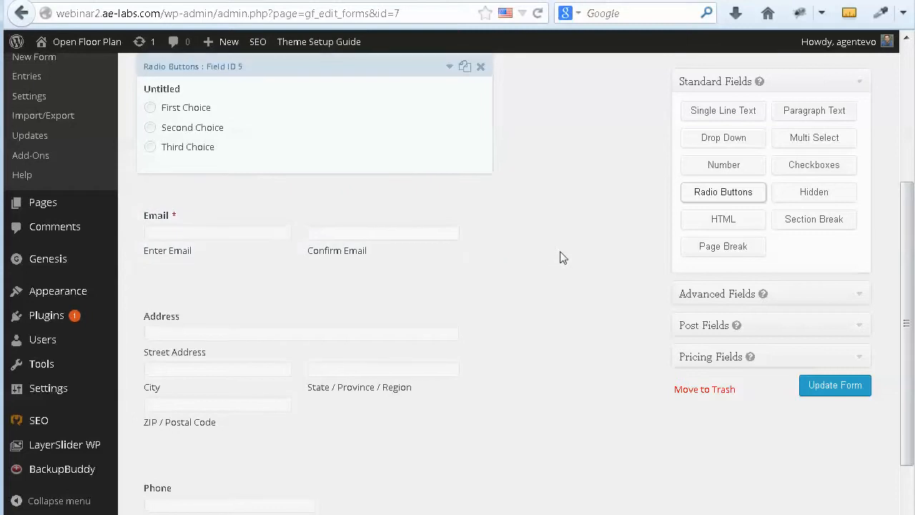
scroll(374, 178, up, 2)
drag(329, 141, 351, 319)
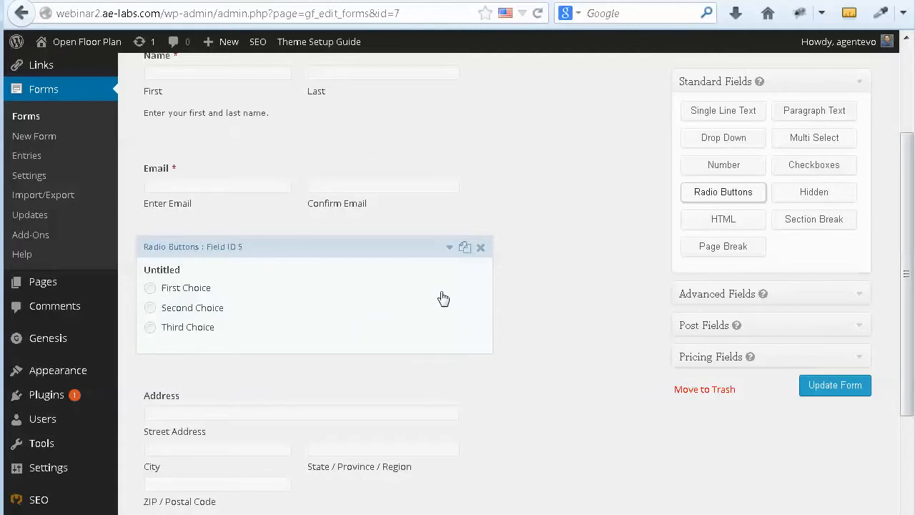
Step: Label the radio field 'Are you a' and rename its choices to Buyer, Seller and Investor
click(449, 249)
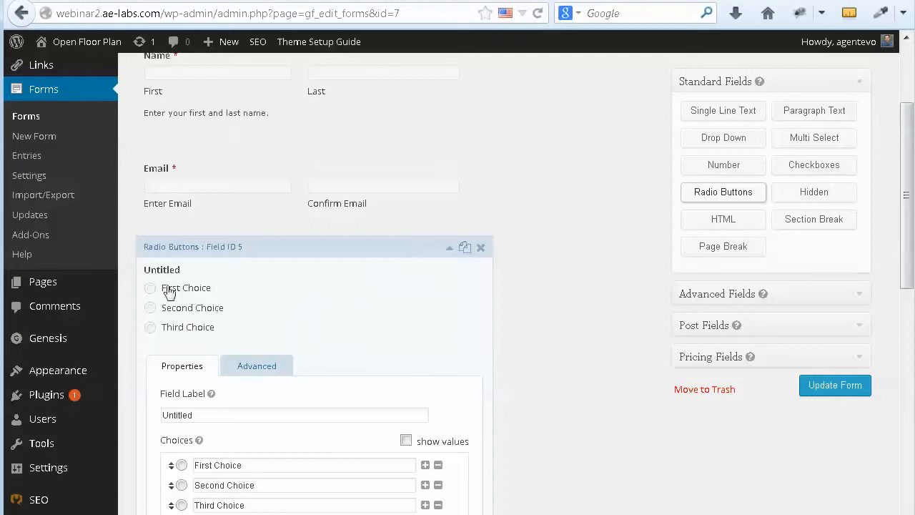
scroll(346, 322, down, 4)
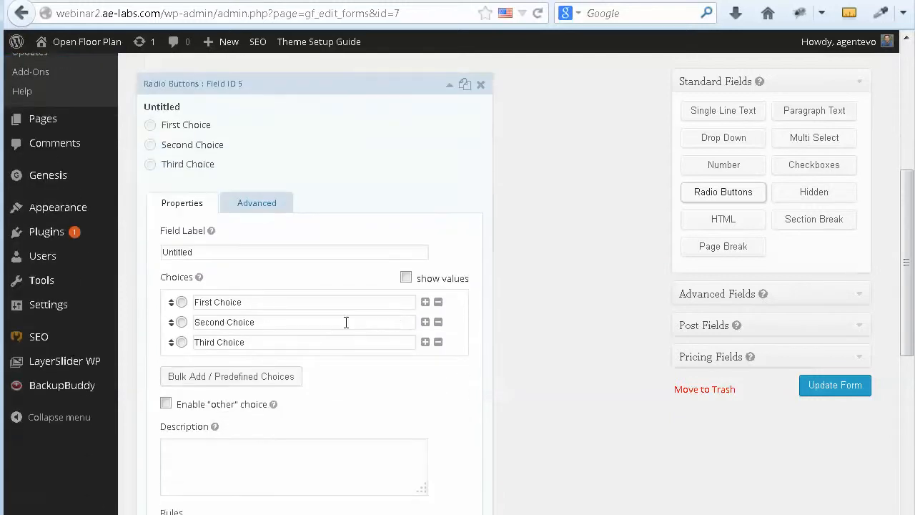
double_click(208, 255)
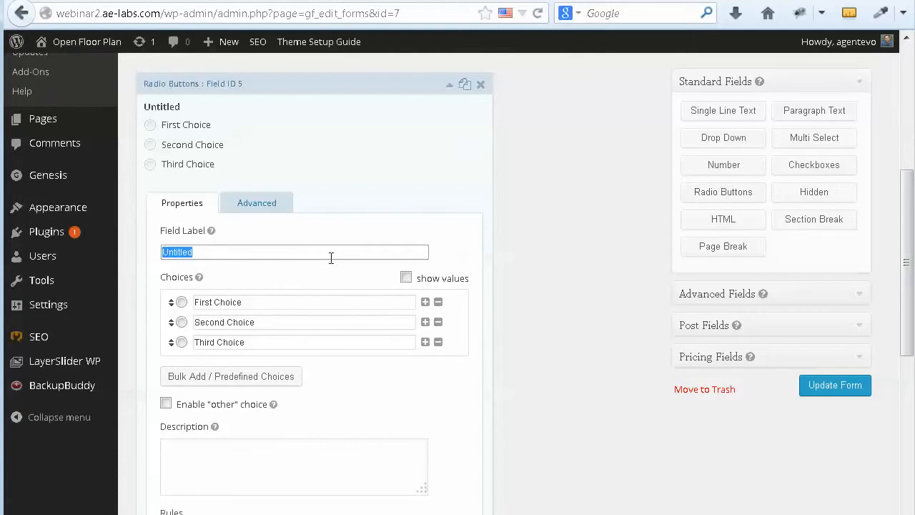
text(Are you a)
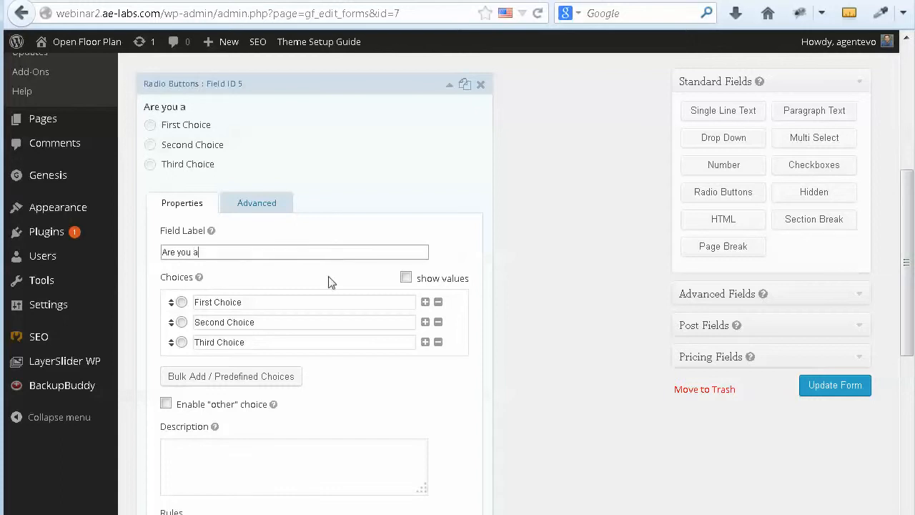
drag(268, 300, 193, 302)
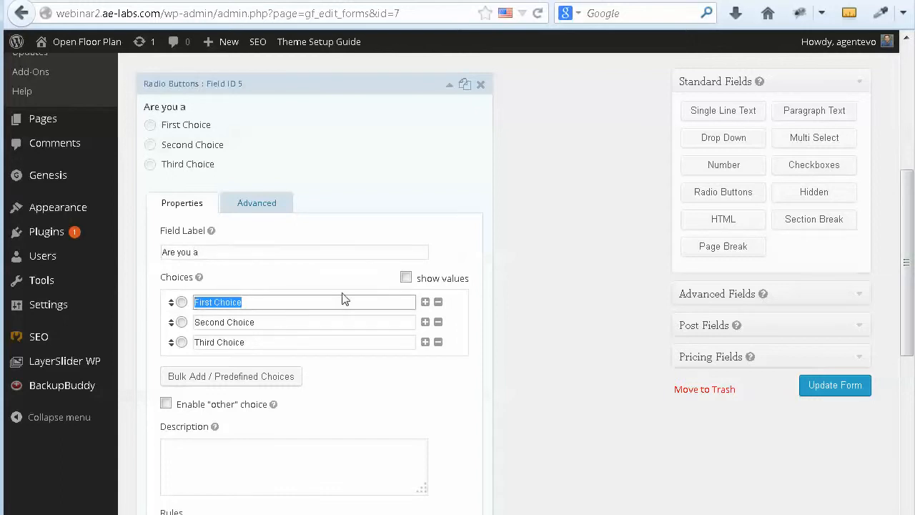
text(Buyer)
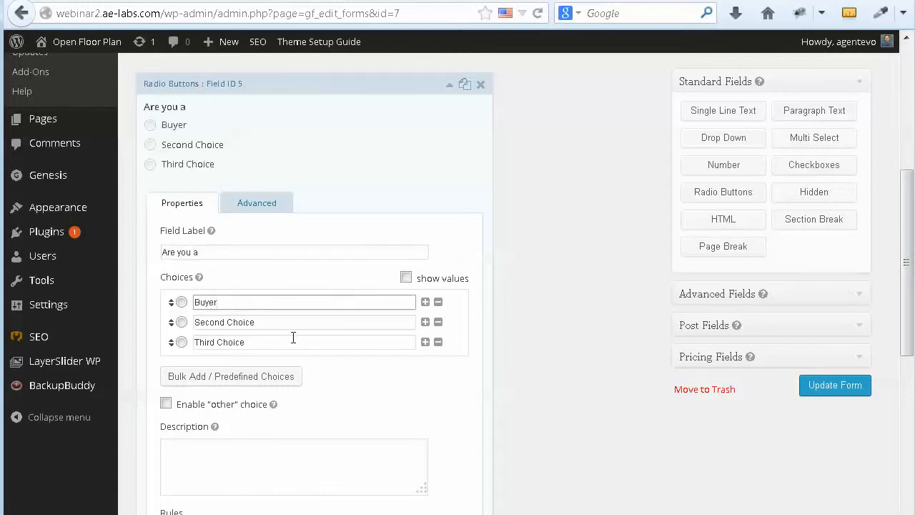
drag(264, 325, 196, 320)
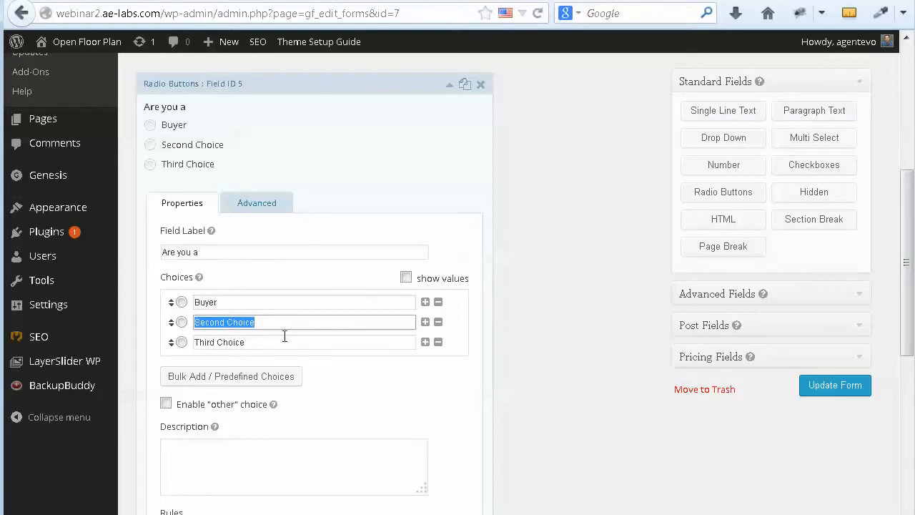
text(Seller)
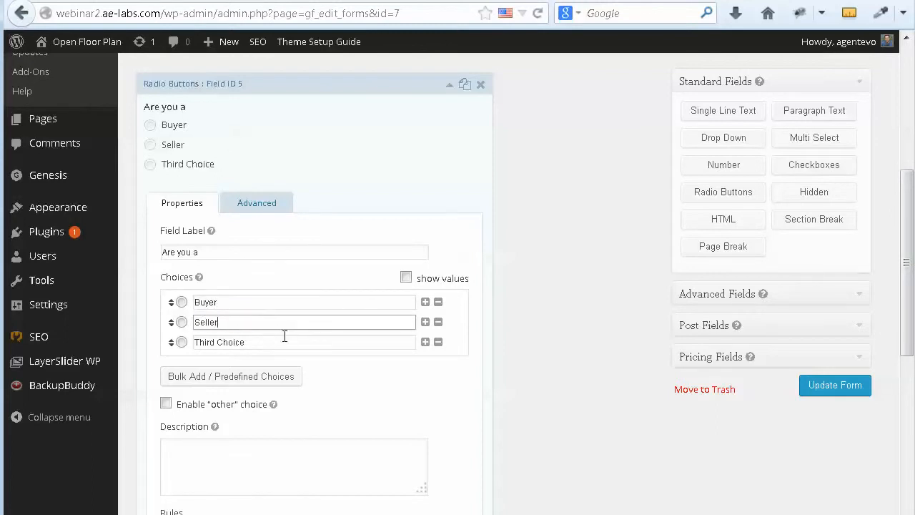
drag(270, 342, 184, 342)
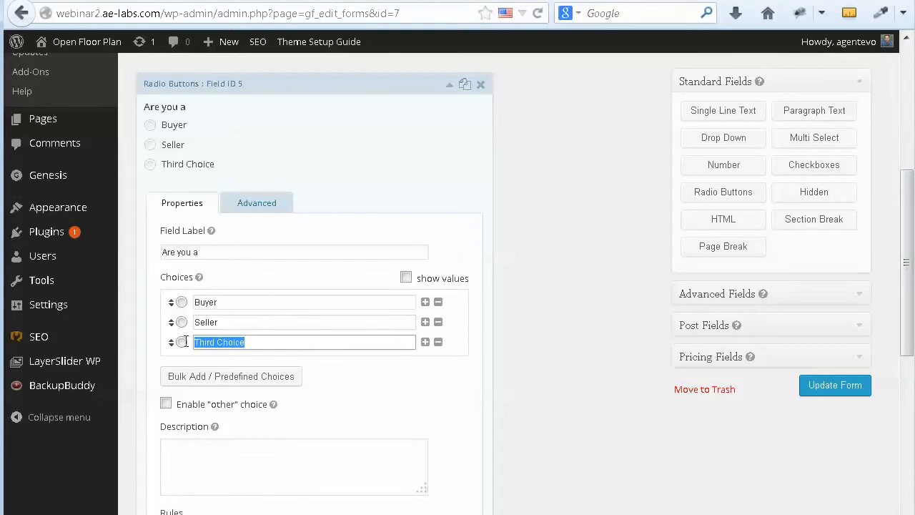
text(Investor)
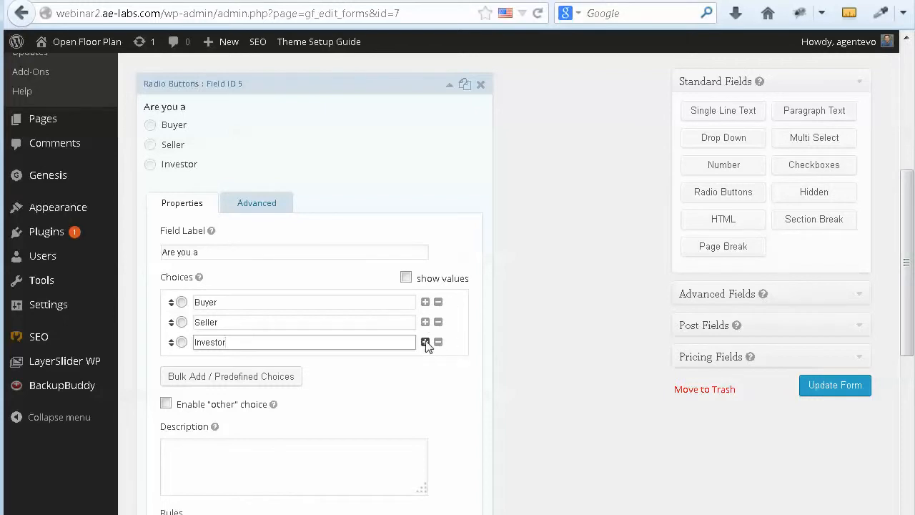
Step: Add a fourth radio choice named 'Farm Land' below Investor
click(426, 342)
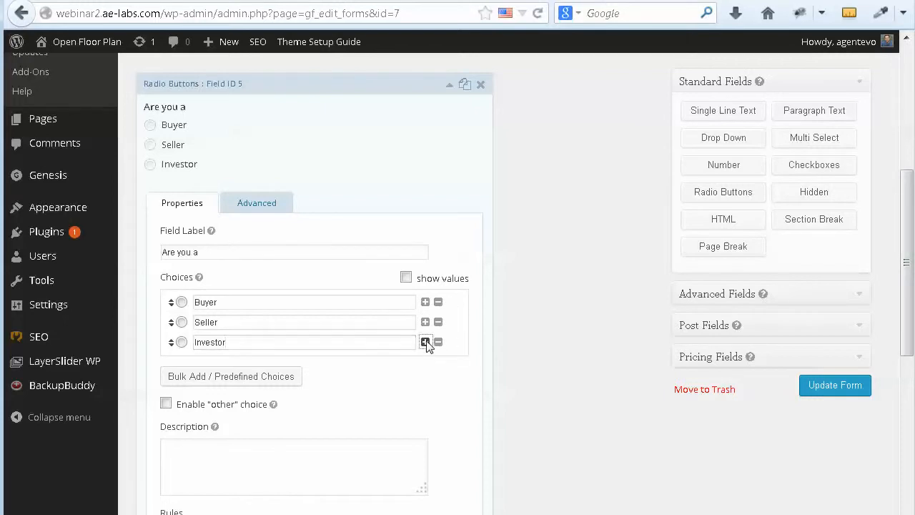
click(202, 374)
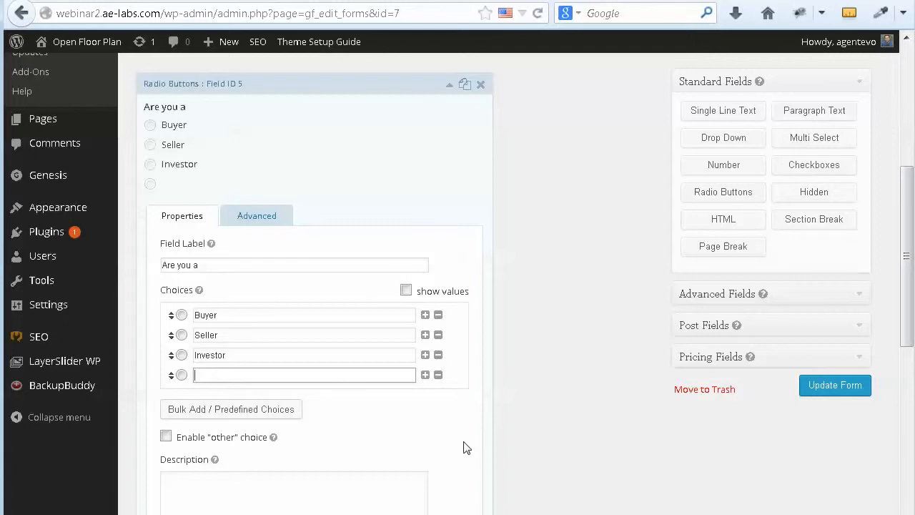
text(Farm Lan)
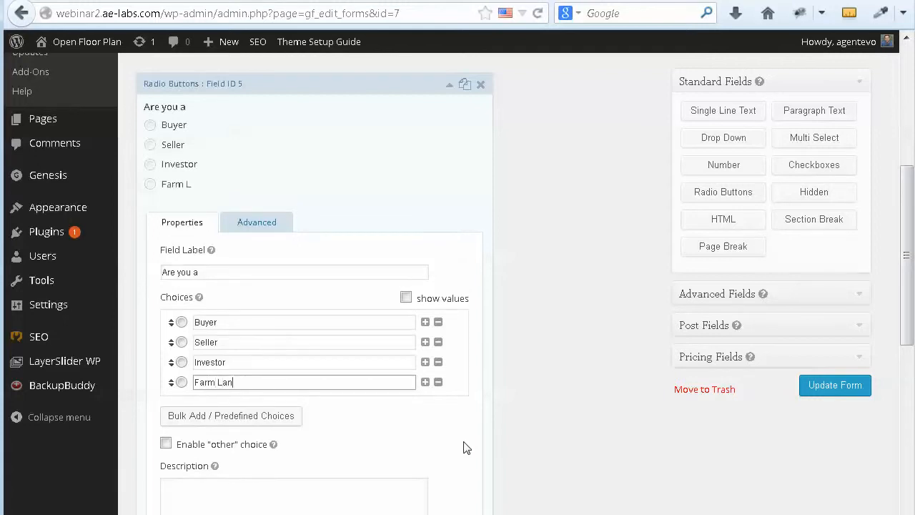
text(d)
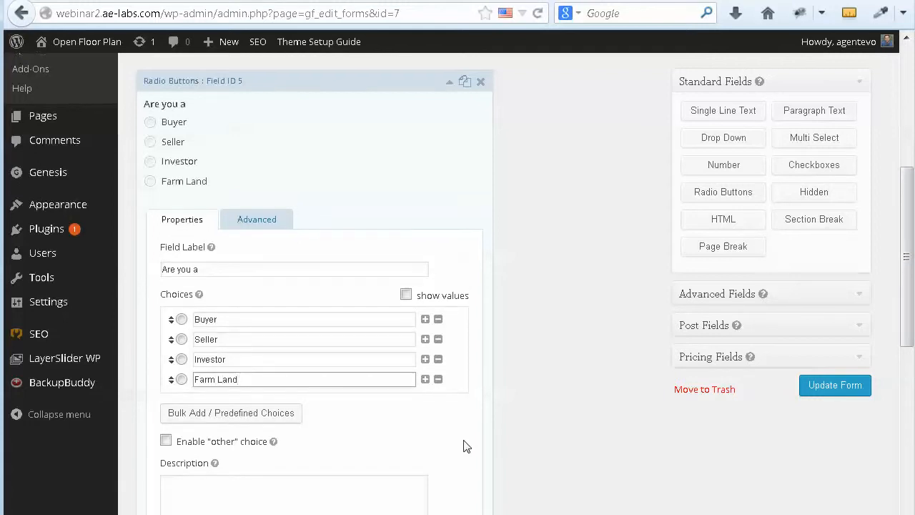
scroll(465, 445, down, 3)
Step: Enable the 'other' choice on the 'Are you a' field so respondents can type their own answer
click(165, 281)
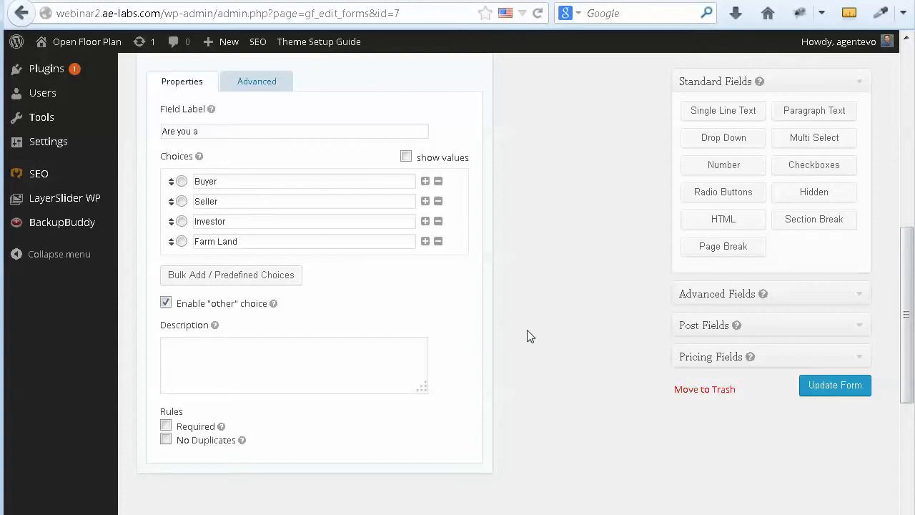
scroll(529, 334, up, 2)
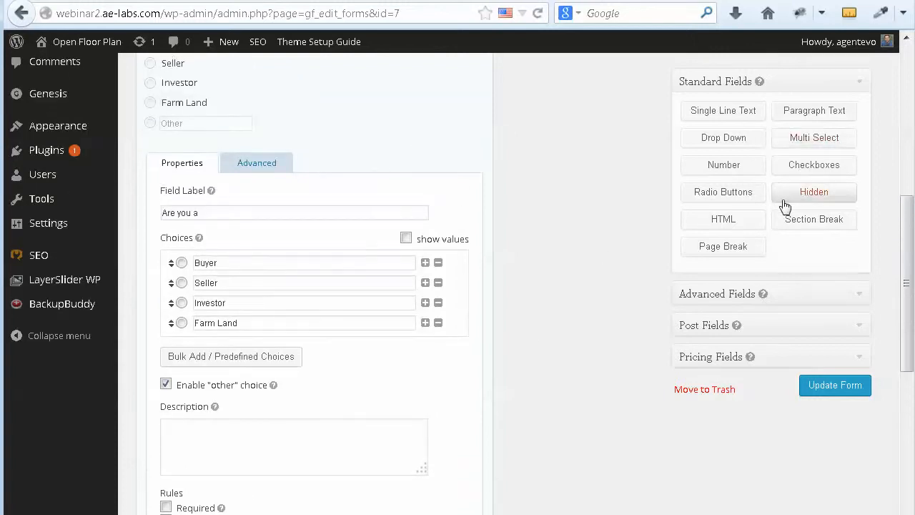
click(815, 166)
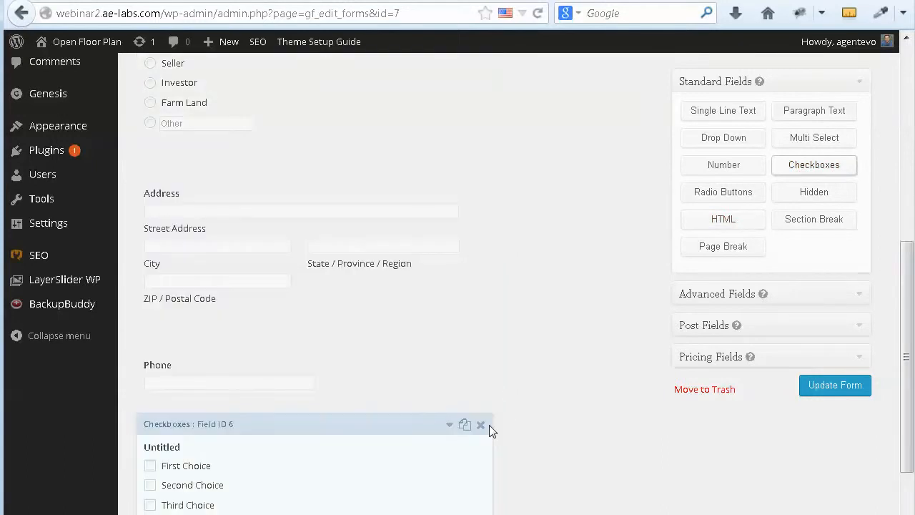
click(449, 349)
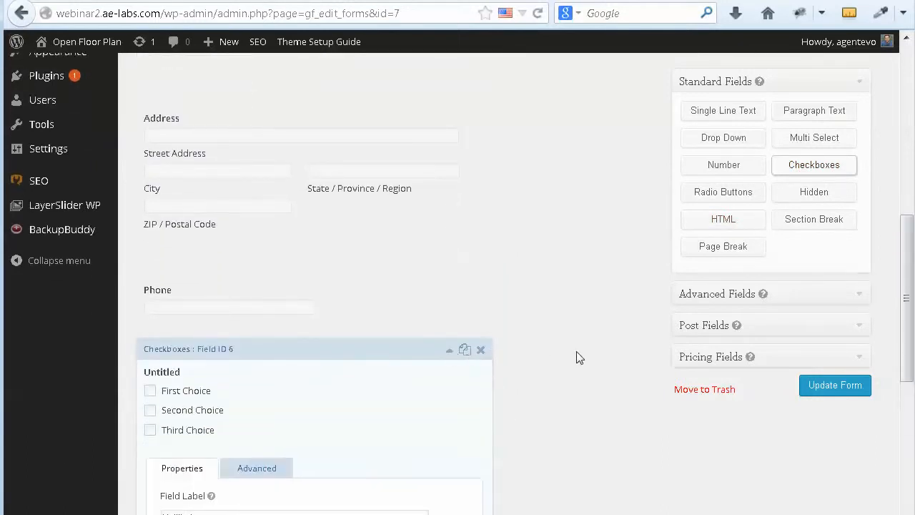
click(262, 323)
drag(261, 323, 198, 321)
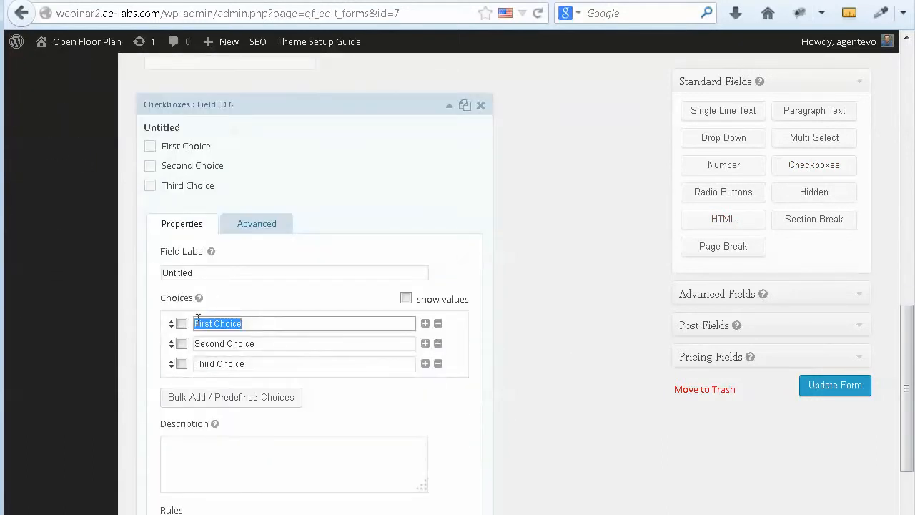
click(259, 343)
drag(258, 343, 191, 344)
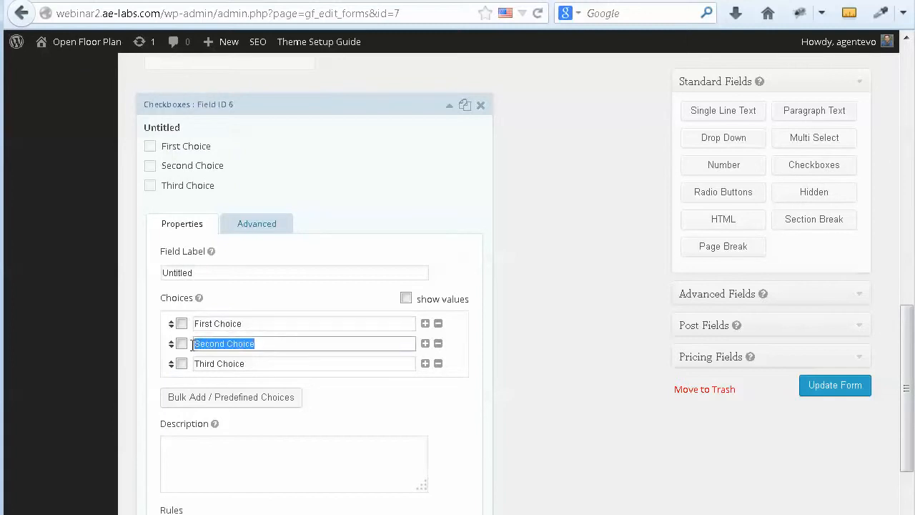
click(259, 365)
drag(259, 365, 193, 366)
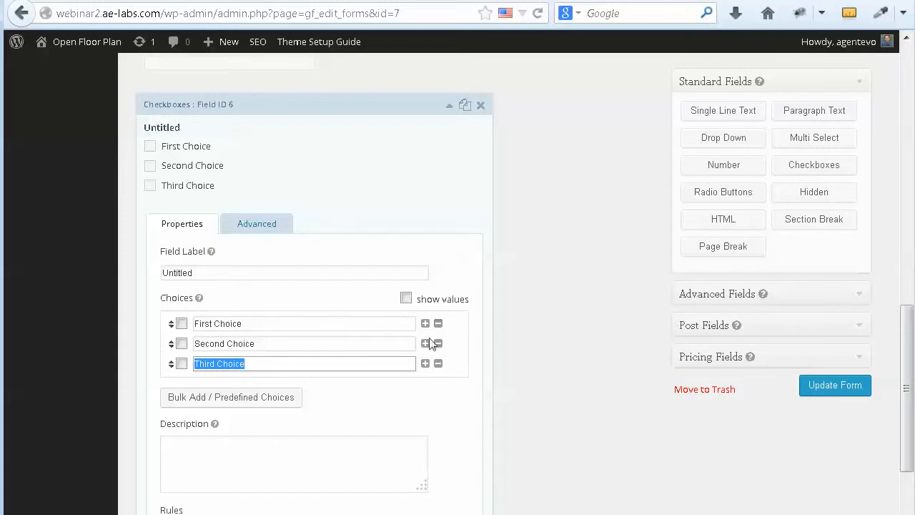
click(438, 364)
scroll(437, 367, down, 2)
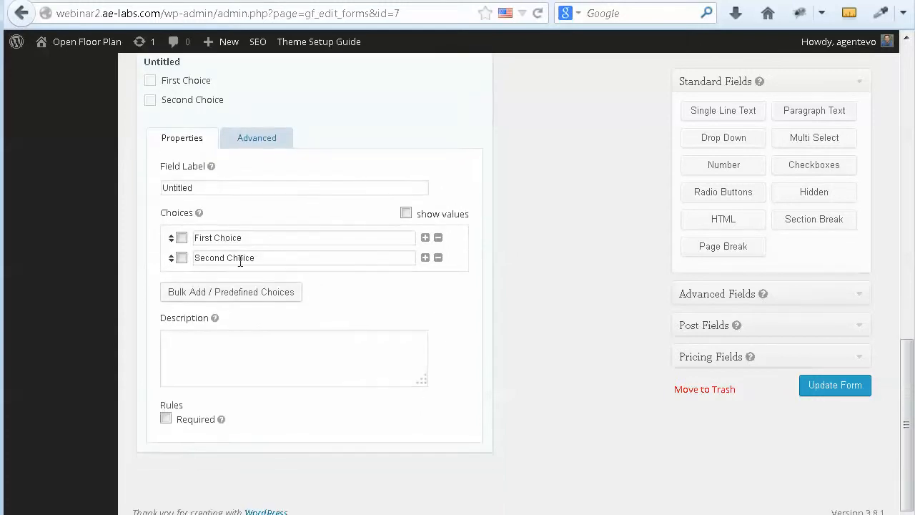
scroll(336, 285, up, 2)
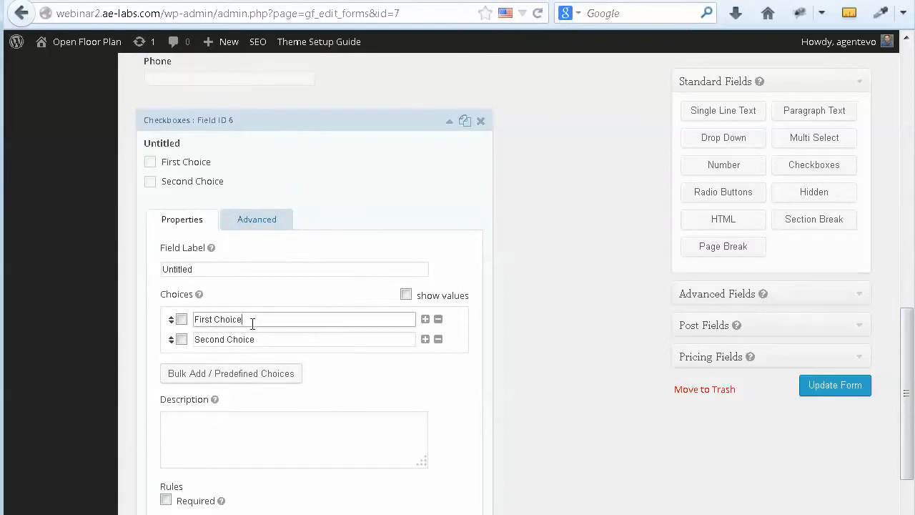
drag(253, 321, 201, 320)
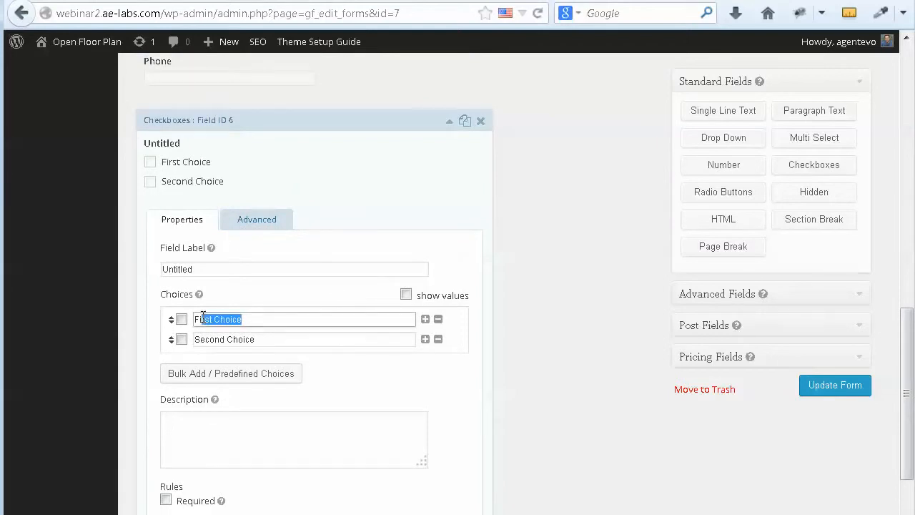
click(481, 123)
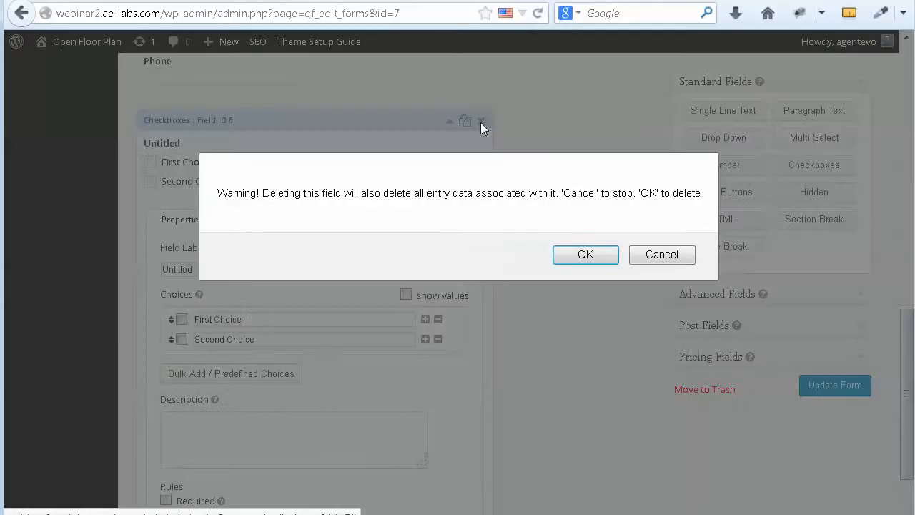
click(585, 257)
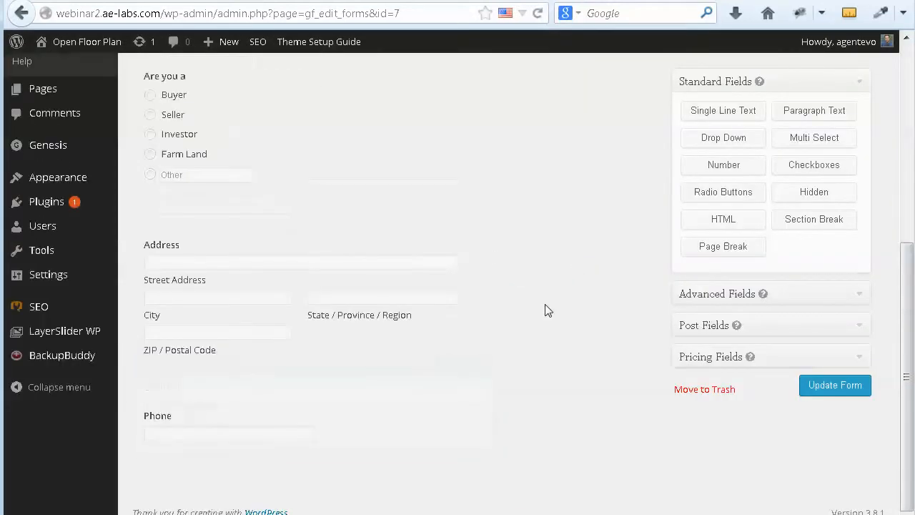
Step: Add a Drop Down field to the form and inspect its default choices in its settings
click(740, 143)
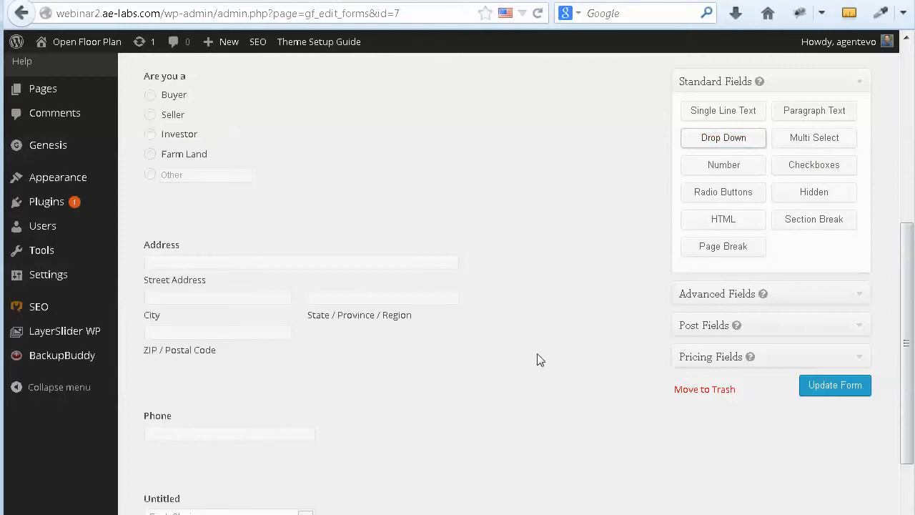
mouse_move(187, 425)
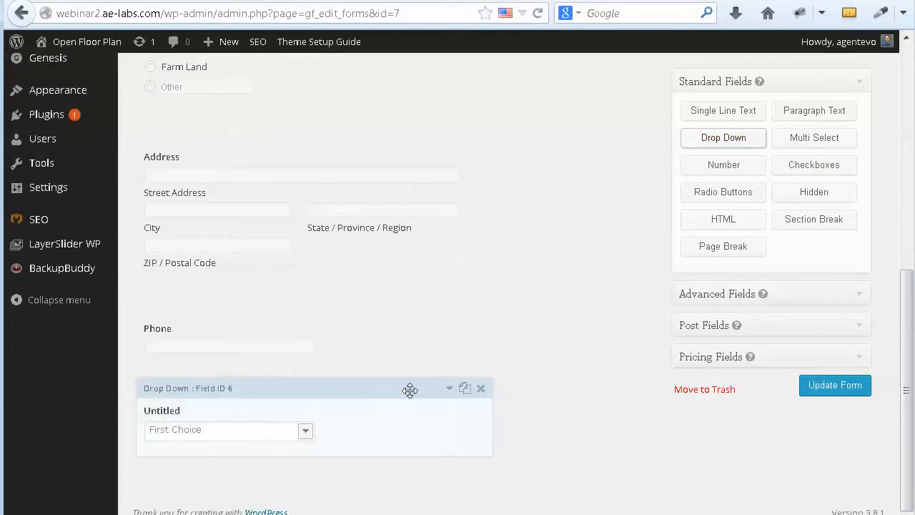
click(450, 391)
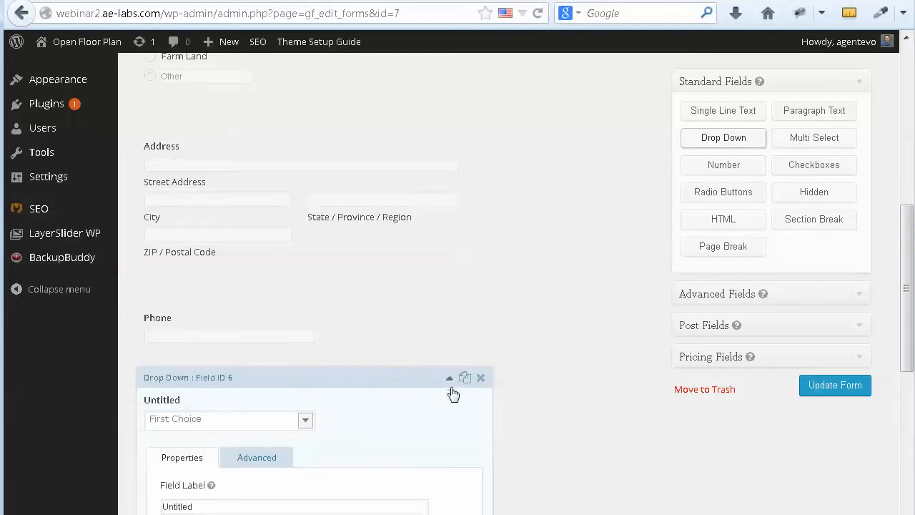
drag(259, 321, 197, 321)
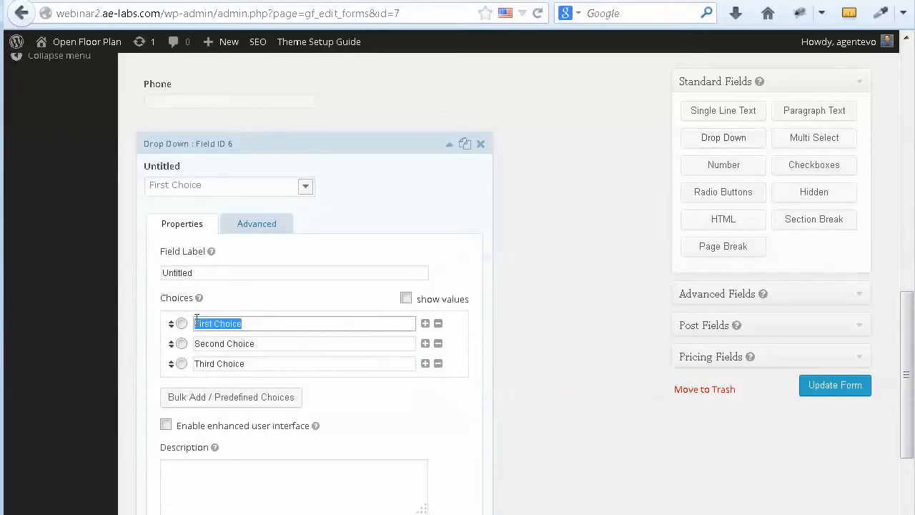
drag(281, 347, 212, 350)
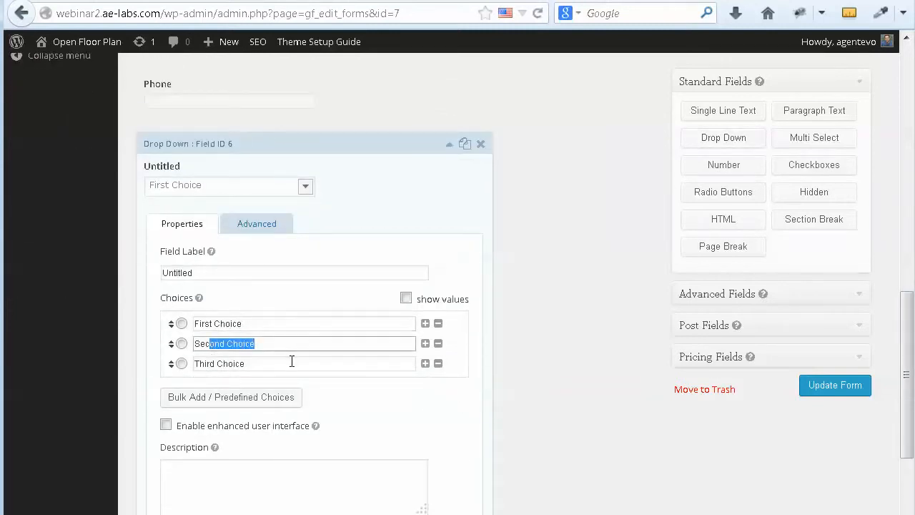
Step: Delete the untitled Drop Down field and confirm the deletion with OK
click(480, 145)
click(563, 255)
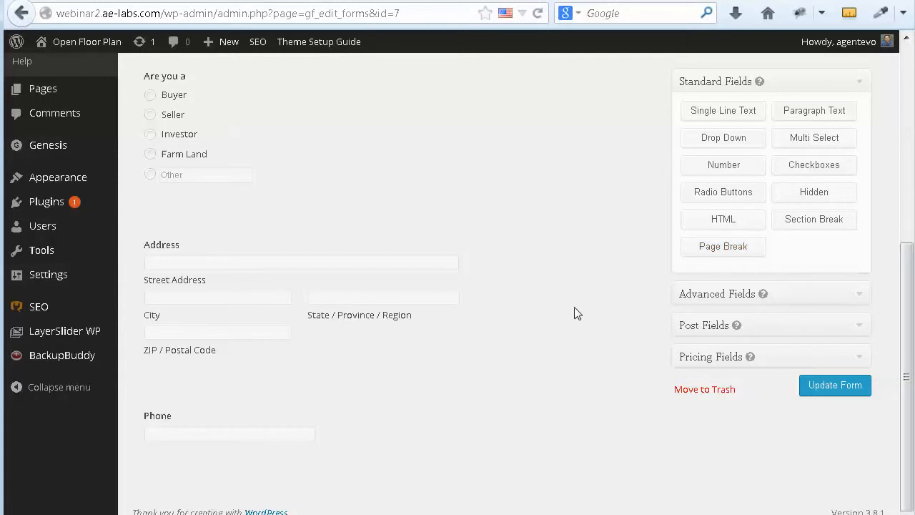
scroll(576, 313, up, 5)
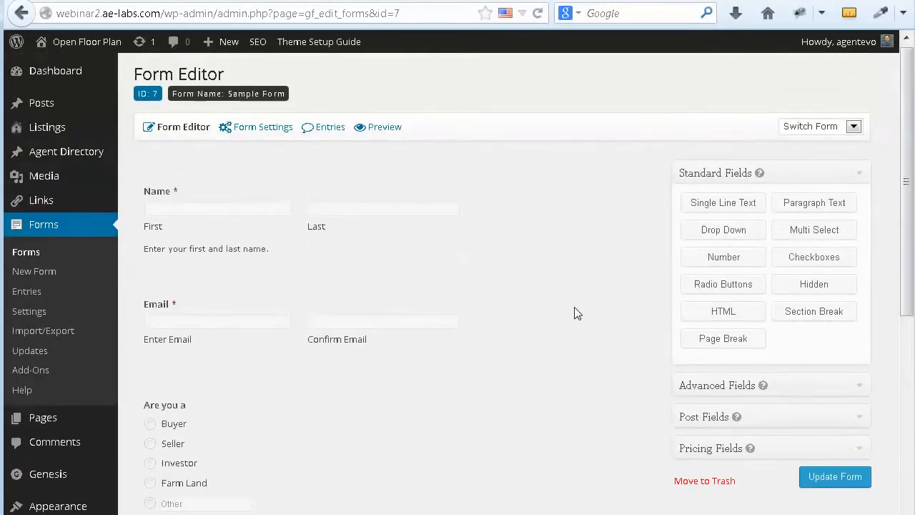
Step: Save the Sample Form with Update Form and check the 'updated successfully' notice at the top
scroll(577, 313, down, 3)
scroll(576, 313, down, 3)
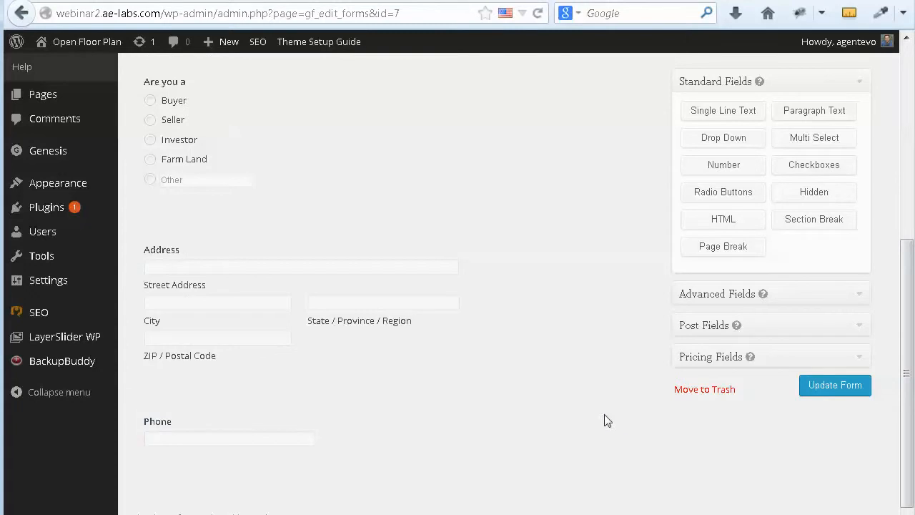
click(843, 385)
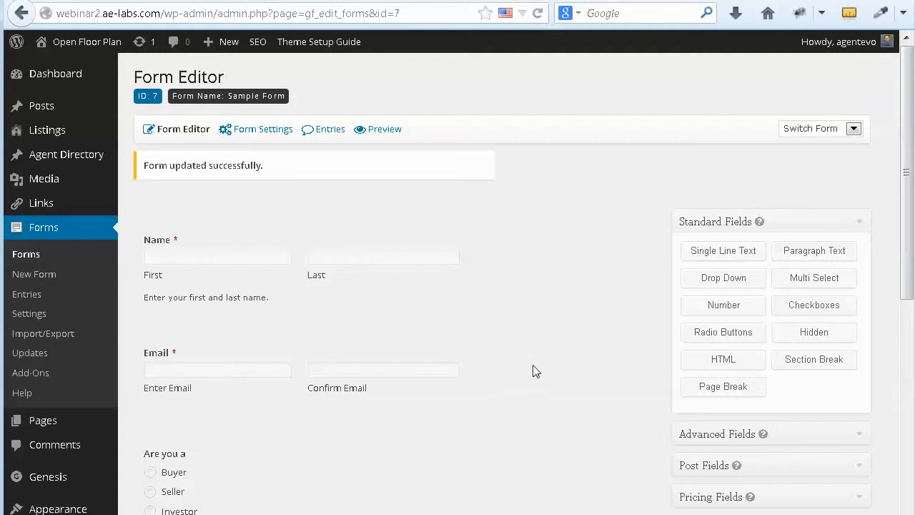
scroll(568, 336, down, 5)
scroll(569, 332, down, 1)
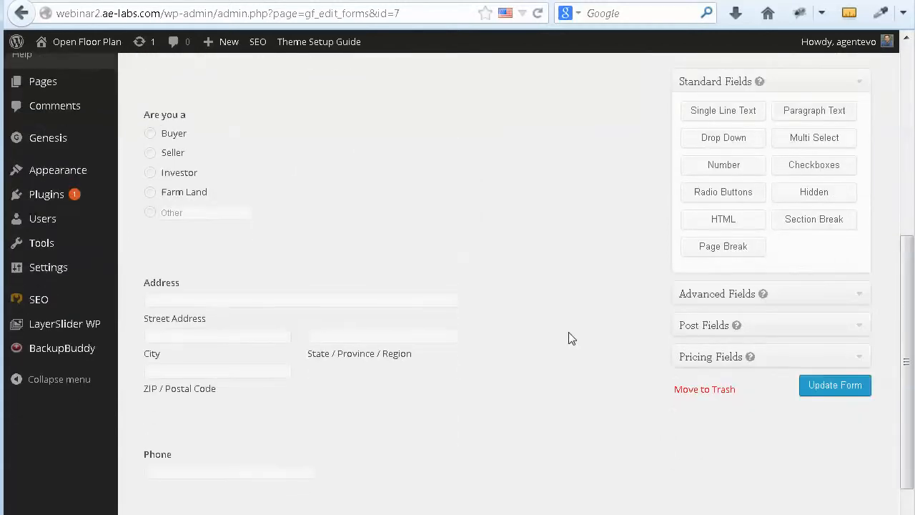
scroll(568, 332, up, 5)
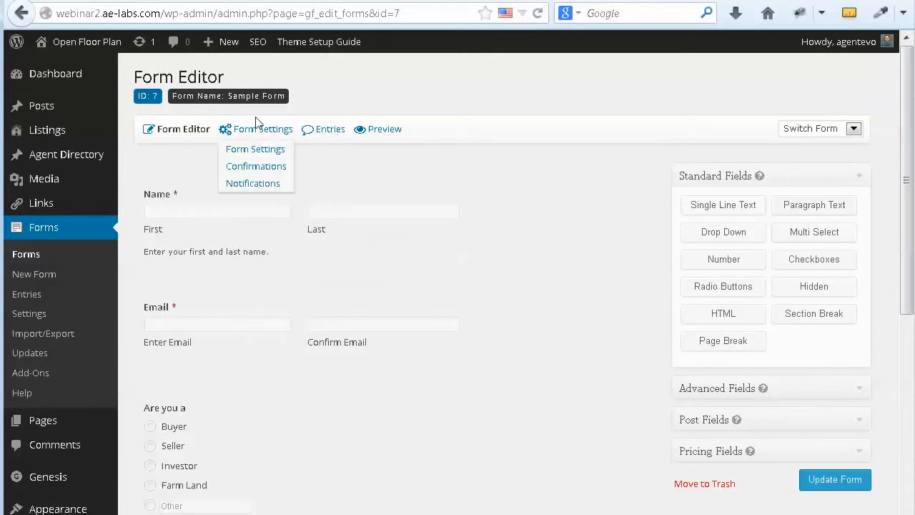
Step: Create a new page titled 'My Form Page' and move into its body so the draft saves
mouse_move(61, 423)
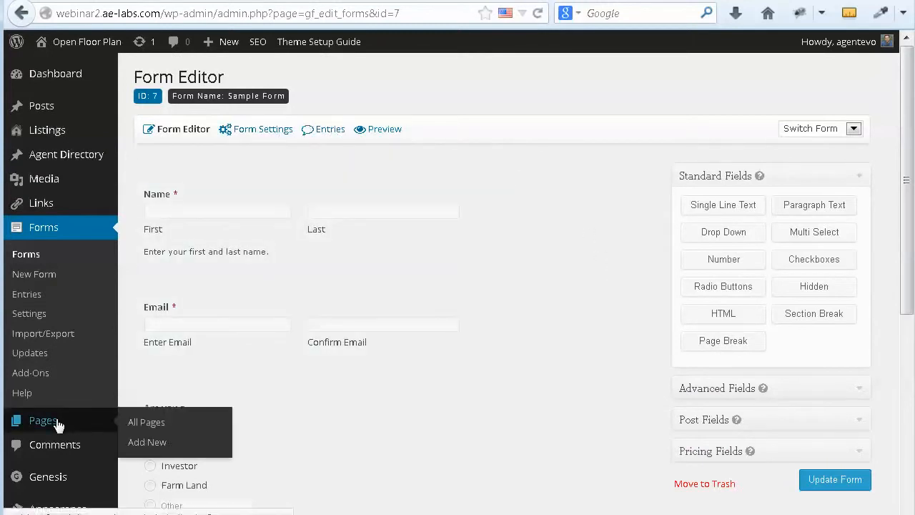
click(155, 444)
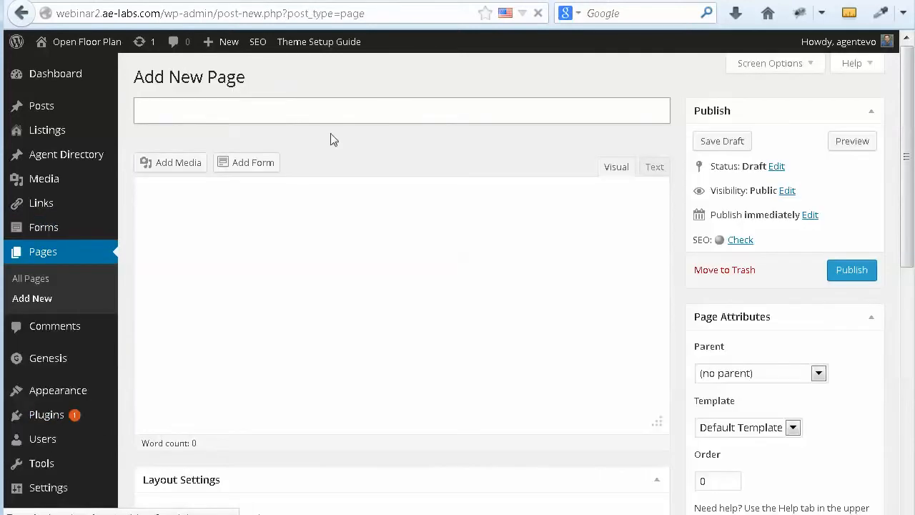
text(M)
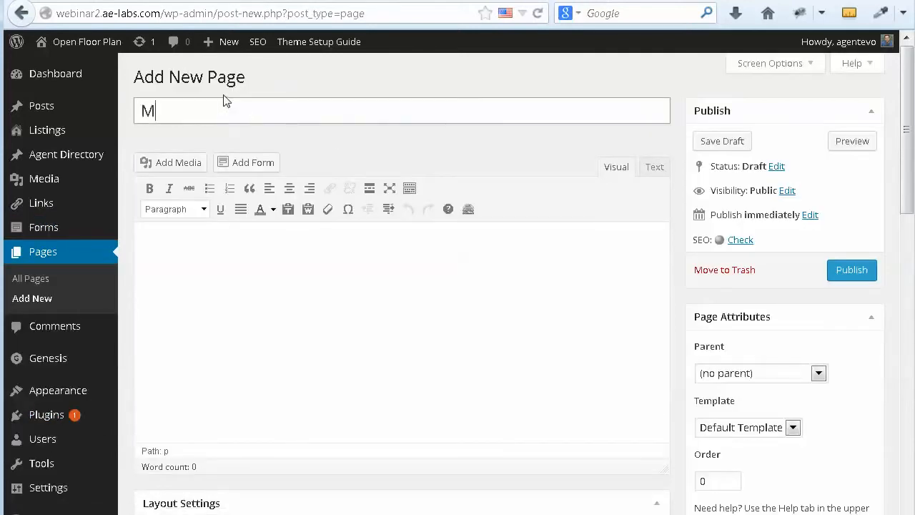
text(y Form Page)
click(155, 238)
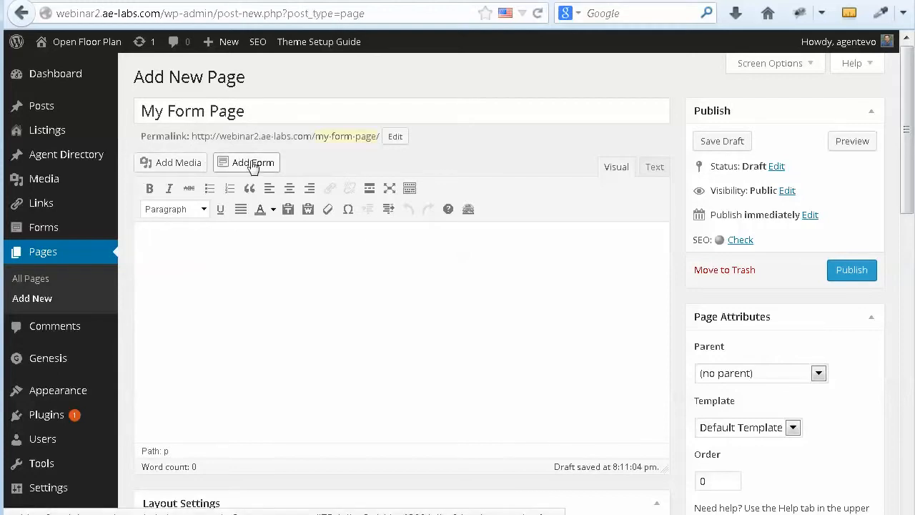
Step: Insert Sample Form into the page via Add Form, hiding its title but keeping its description
click(253, 163)
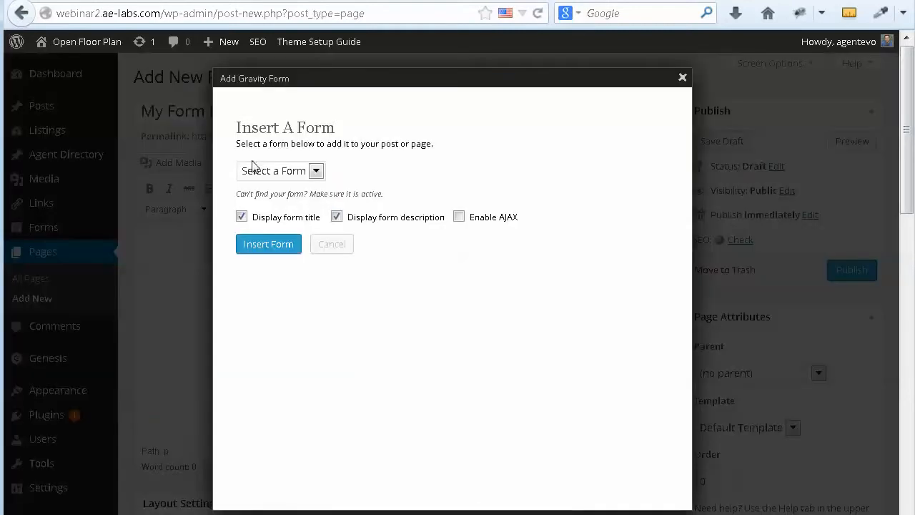
click(315, 170)
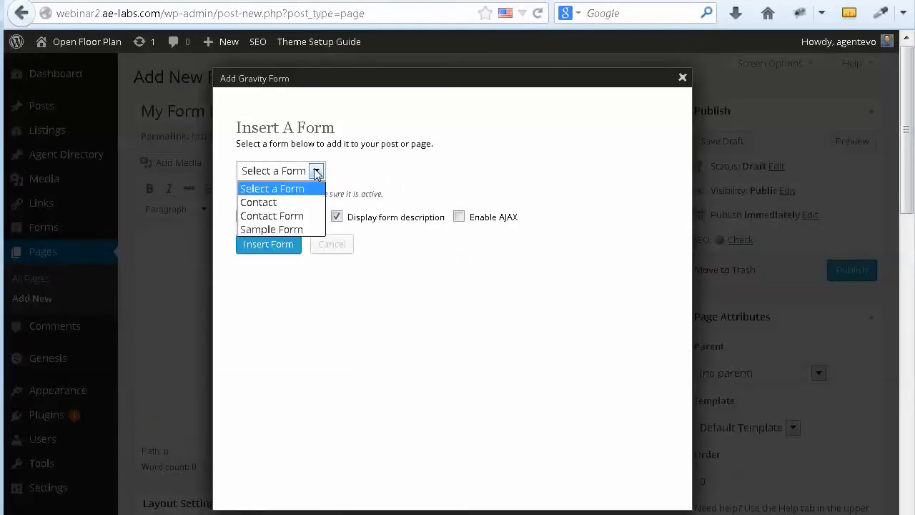
click(268, 229)
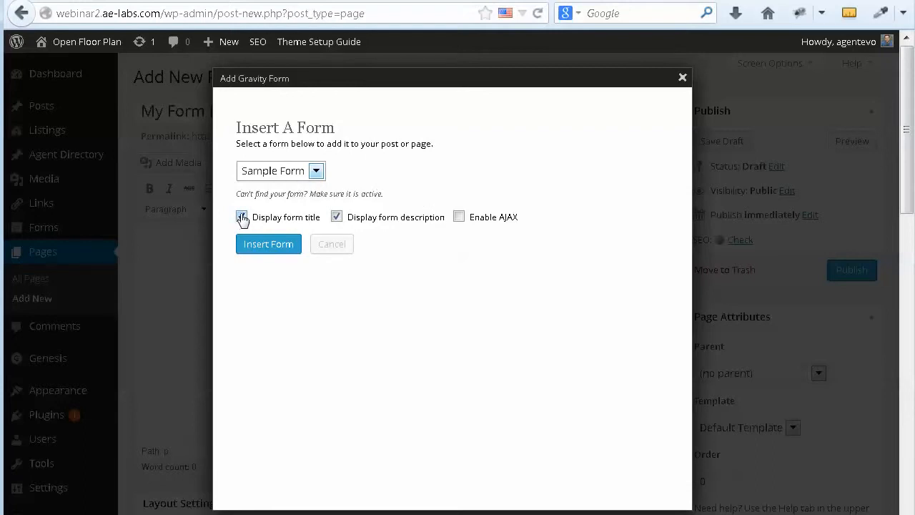
click(241, 217)
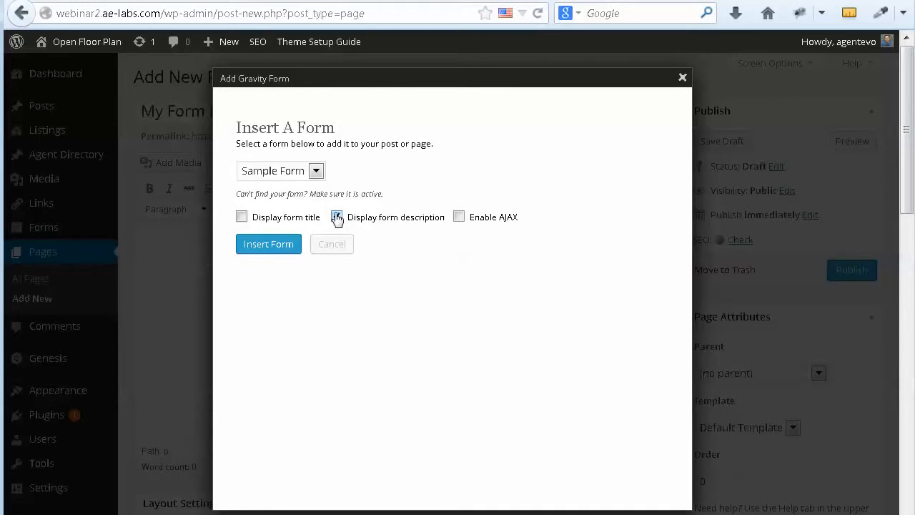
click(336, 218)
click(336, 216)
Step: Insert the Sample Form shortcode into My Form Page's body and inspect it
click(272, 243)
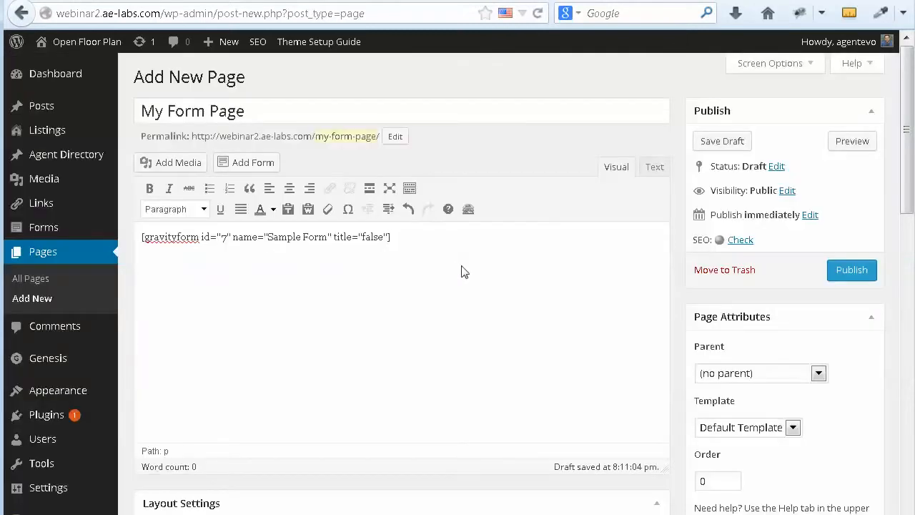
click(142, 237)
key(End)
double_click(145, 237)
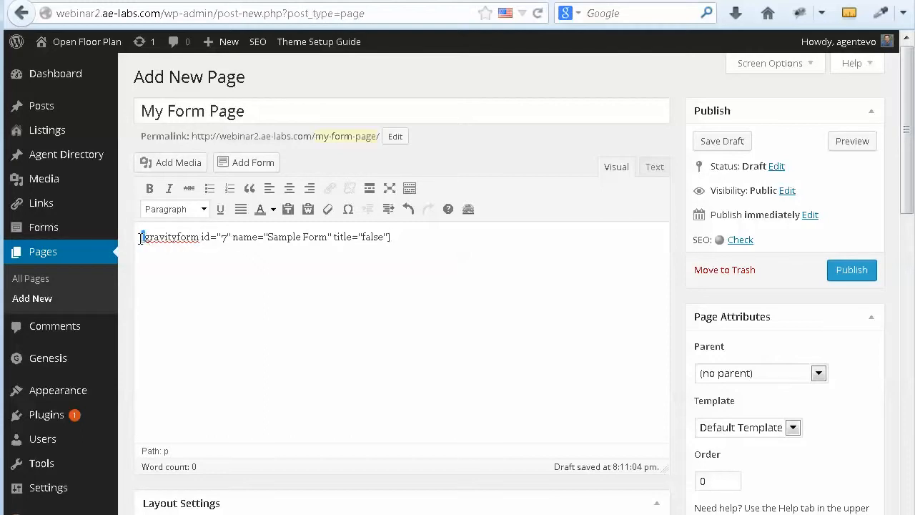
click(391, 240)
Step: Check the shortcode's title=false setting, then publish My Form Page
drag(363, 237, 374, 238)
click(374, 237)
click(835, 276)
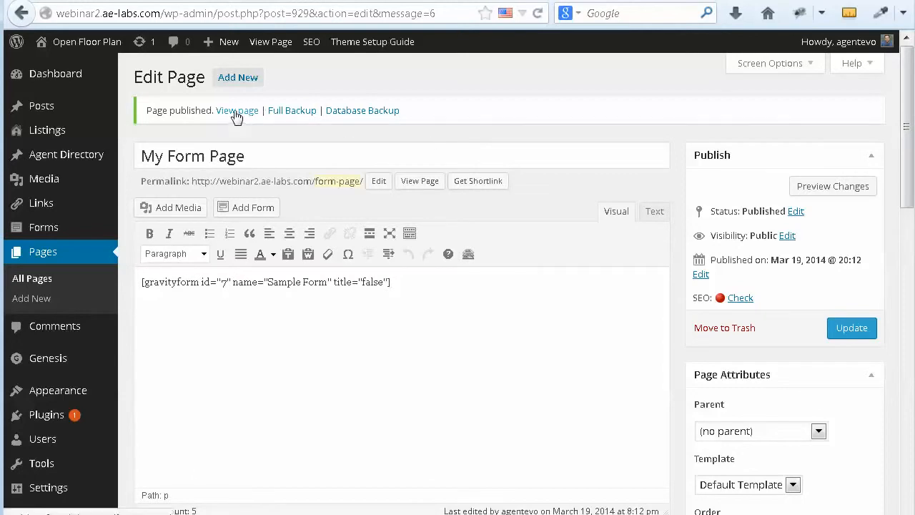
right_click(236, 113)
Step: Open the published My Form Page in a new tab and look over its description and fields
click(312, 123)
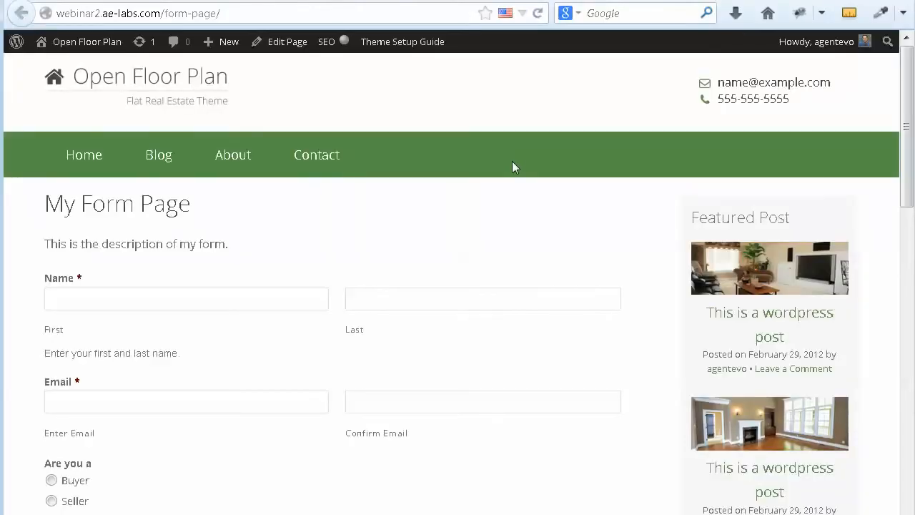
scroll(547, 279, down, 4)
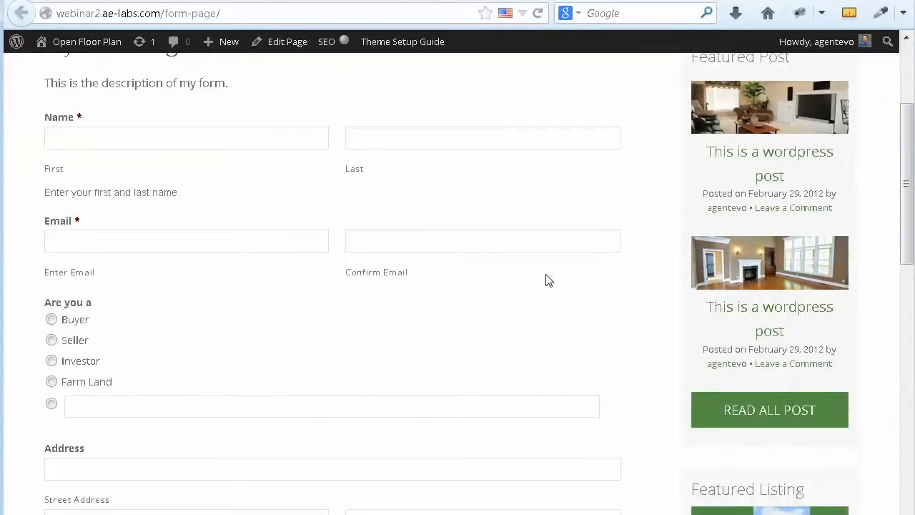
scroll(548, 279, up, 4)
drag(49, 244, 191, 249)
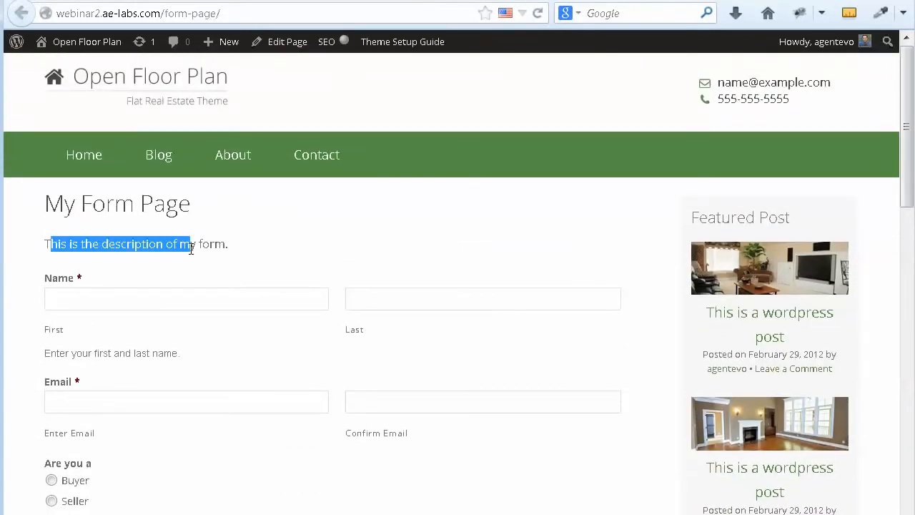
click(88, 297)
click(366, 293)
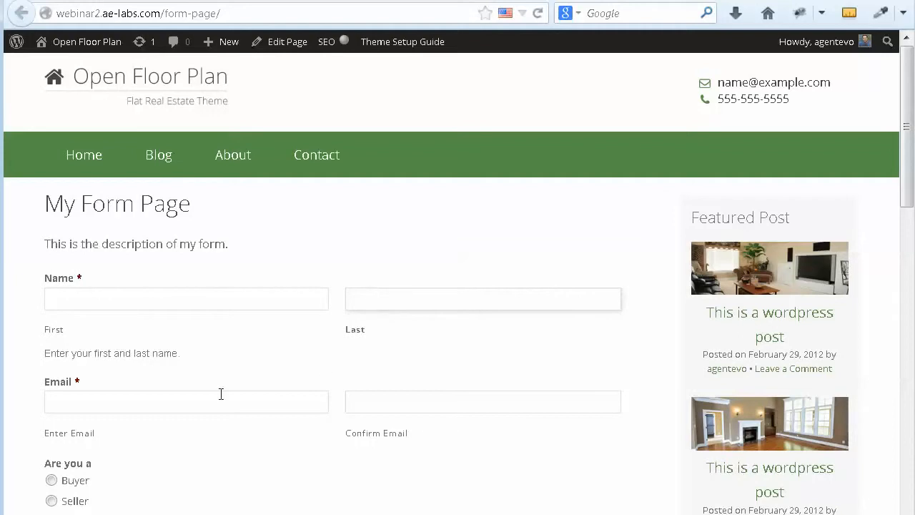
click(81, 399)
scroll(267, 392, down, 4)
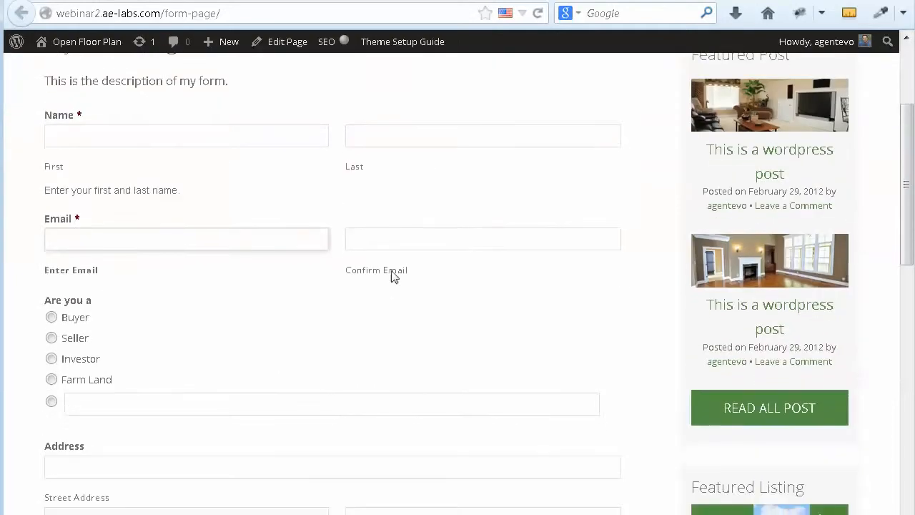
scroll(143, 397, down, 6)
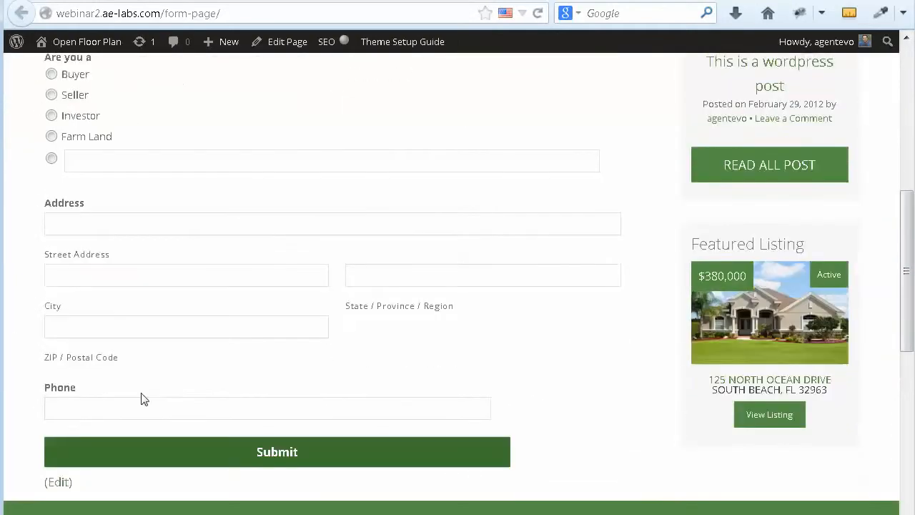
scroll(143, 398, up, 6)
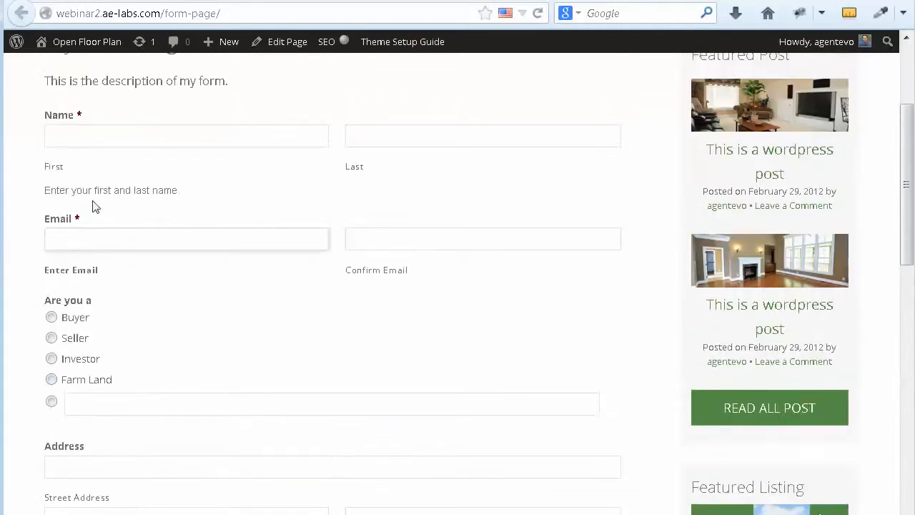
Step: Clear the leftover text from the Email field
click(60, 136)
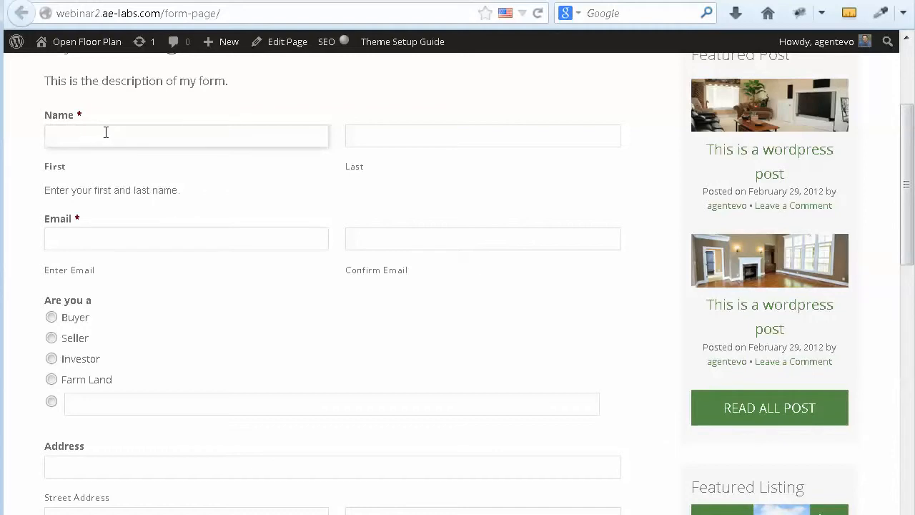
click(80, 241)
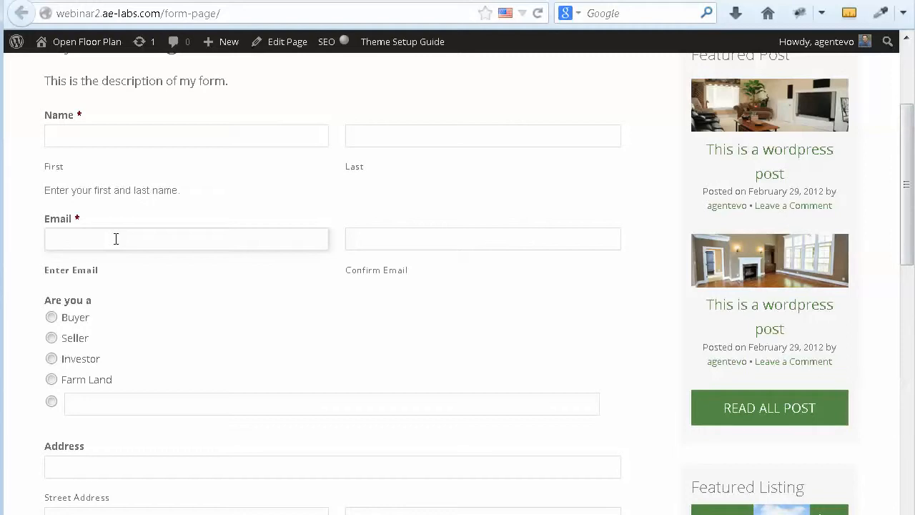
text(cbeexnslelen)
drag(184, 237, 10, 241)
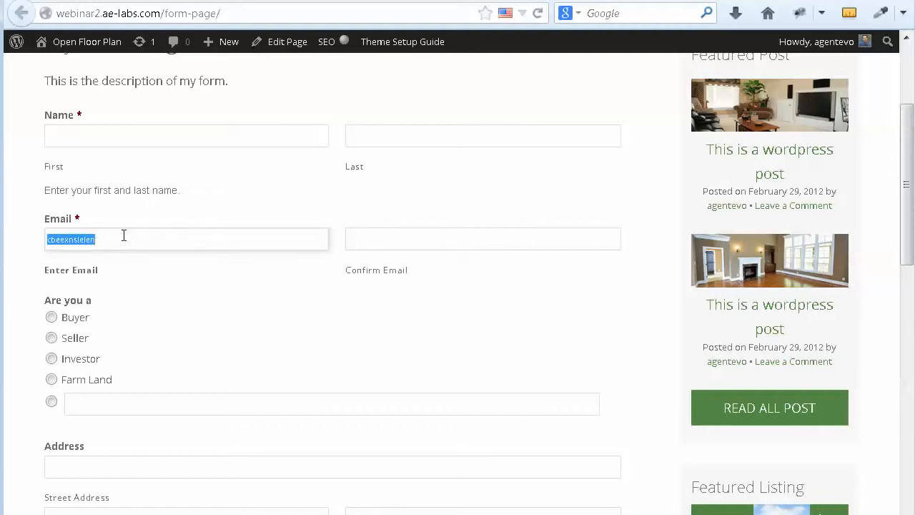
key(Delete)
Step: Type 'Firsfr' in First name, select Buyer as the visitor type, and scroll toward Submit
click(74, 139)
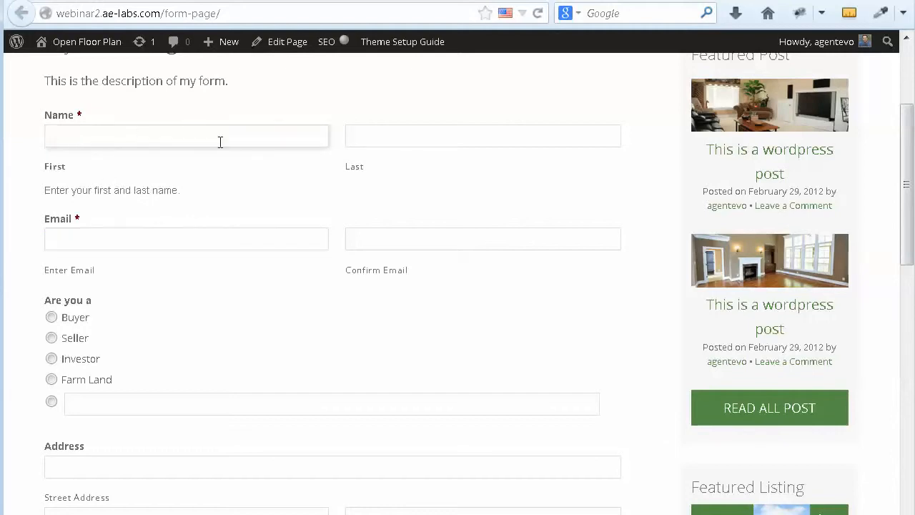
text(Firsfr)
drag(141, 135, 28, 128)
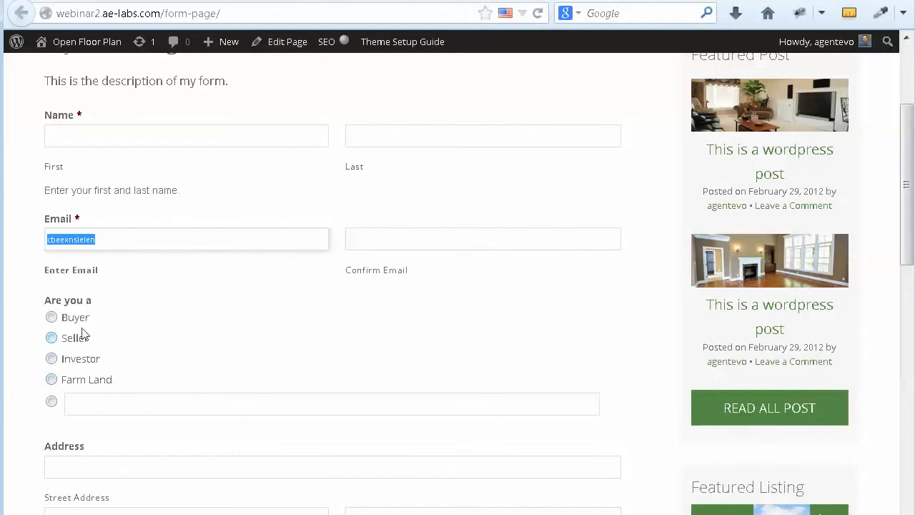
click(51, 317)
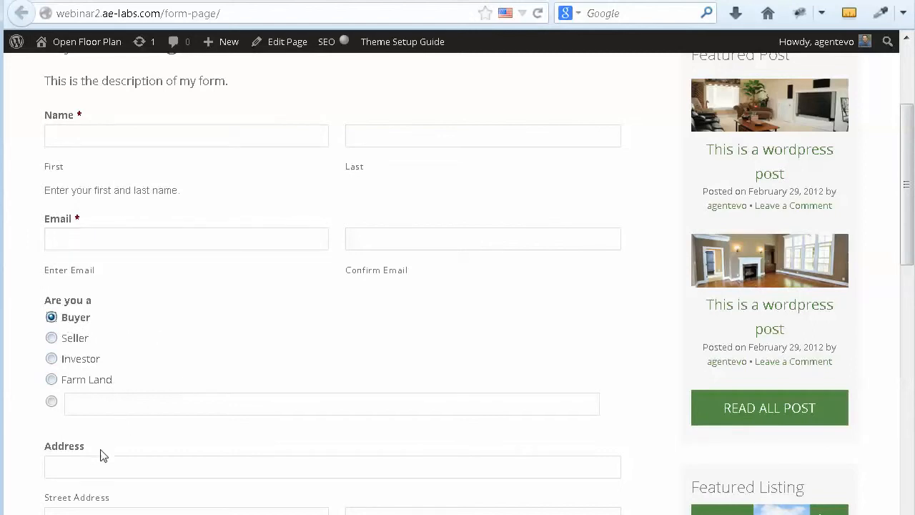
scroll(318, 423, down, 1)
scroll(319, 423, down, 4)
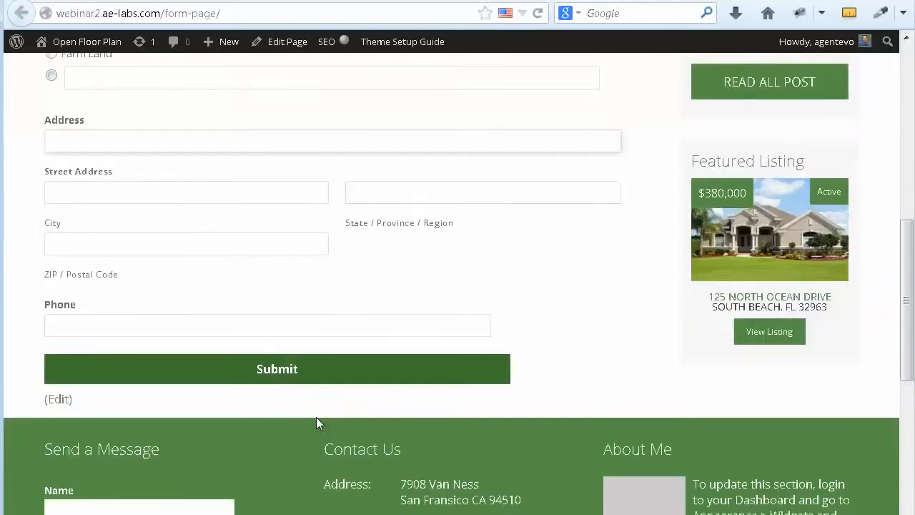
Step: Submit the form to trigger validation errors, then clear the First and Last name fields
click(271, 373)
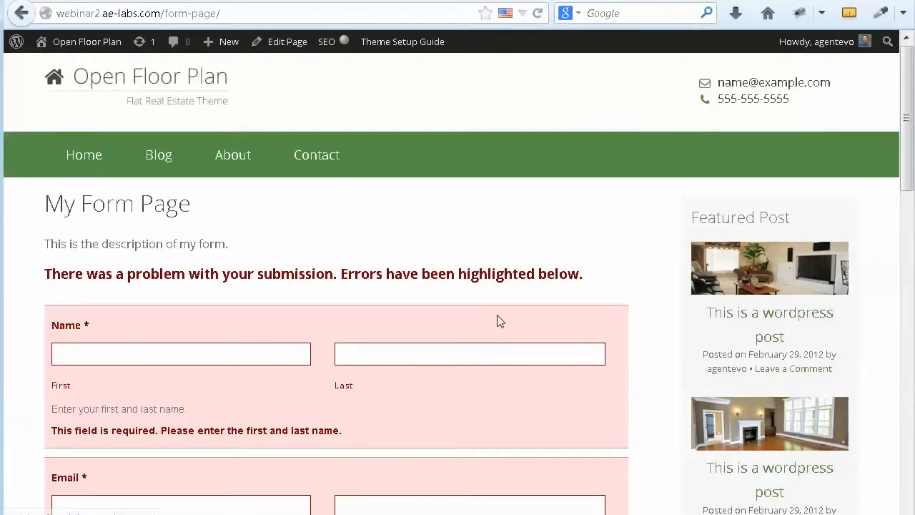
scroll(508, 357, down, 2)
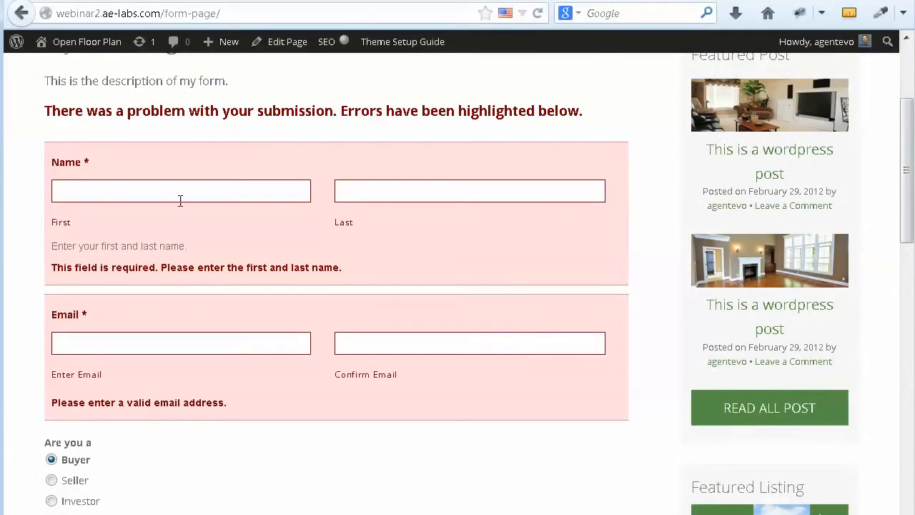
drag(161, 195, 53, 195)
key(Delete)
click(359, 190)
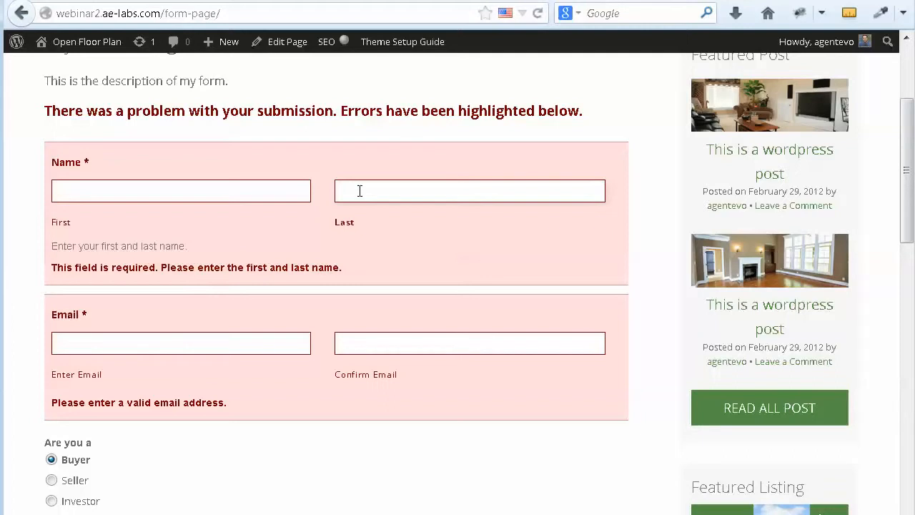
drag(406, 191, 295, 192)
key(Delete)
Step: Replace the Email value with an example address and paste it into Confirm Email
click(83, 340)
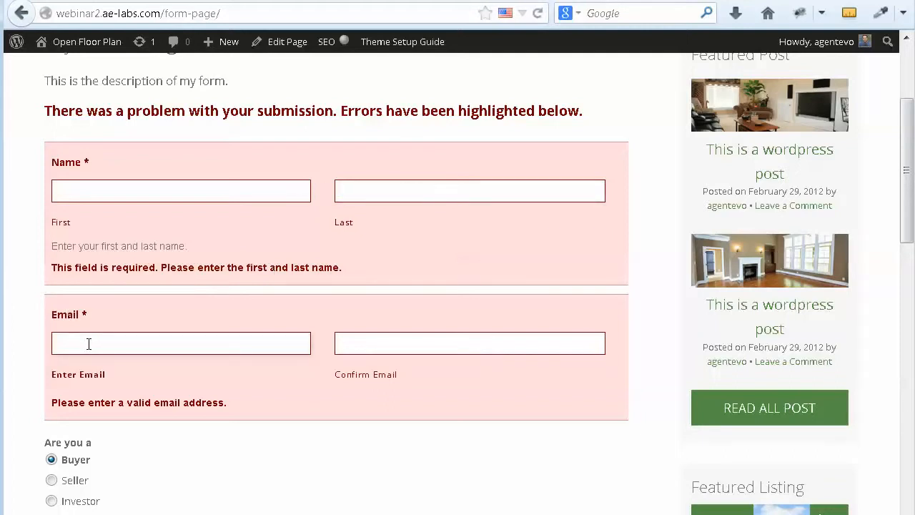
click(89, 344)
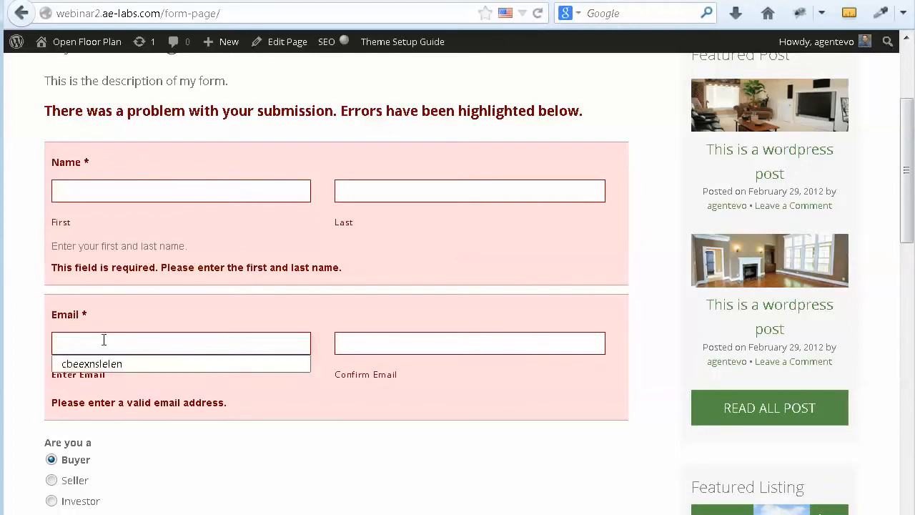
click(117, 346)
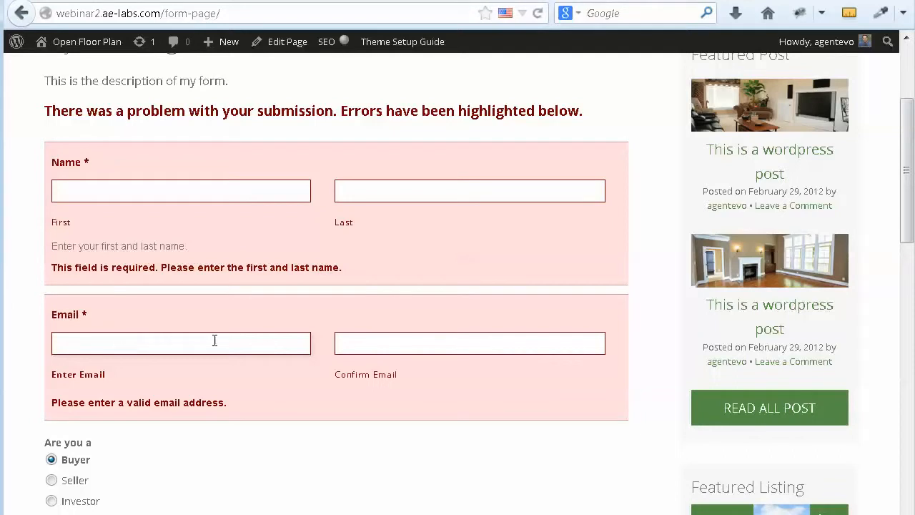
drag(240, 344, 48, 340)
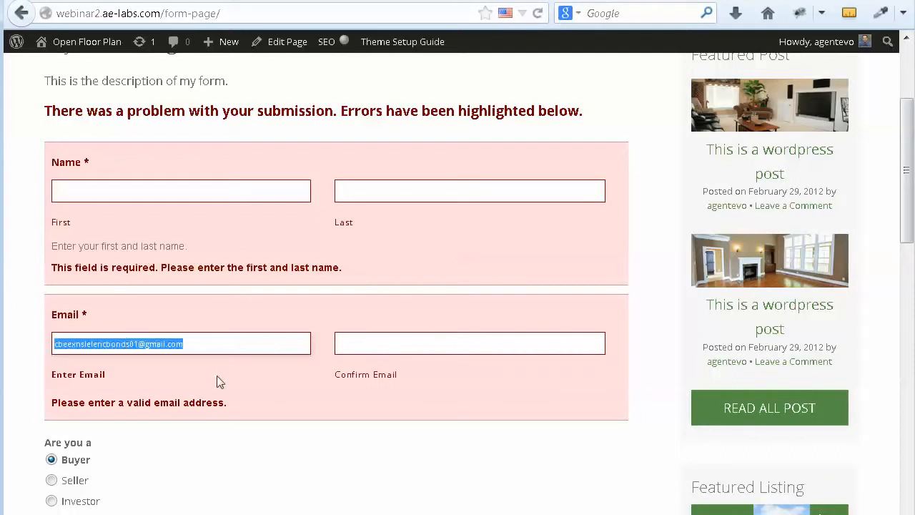
key(BackSpace)
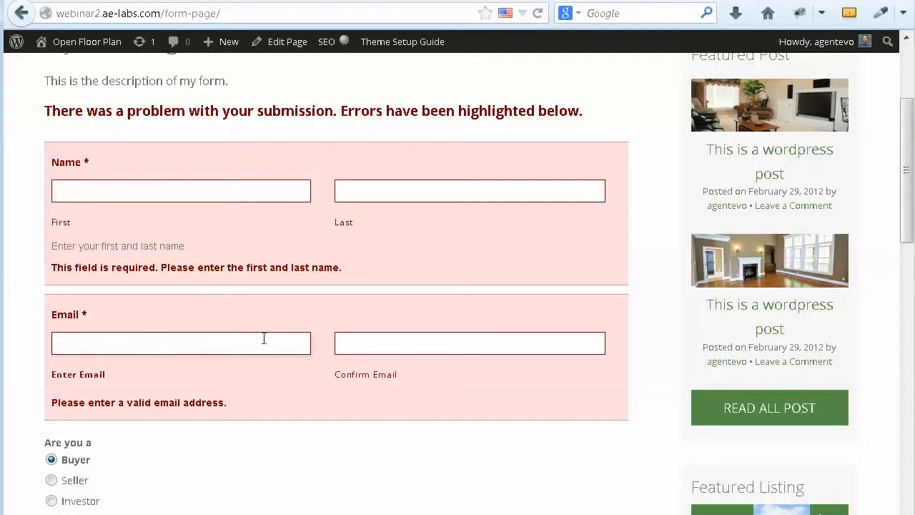
drag(263, 338, 12, 341)
key(BackSpace)
drag(129, 338, 35, 344)
key(ctrl+c)
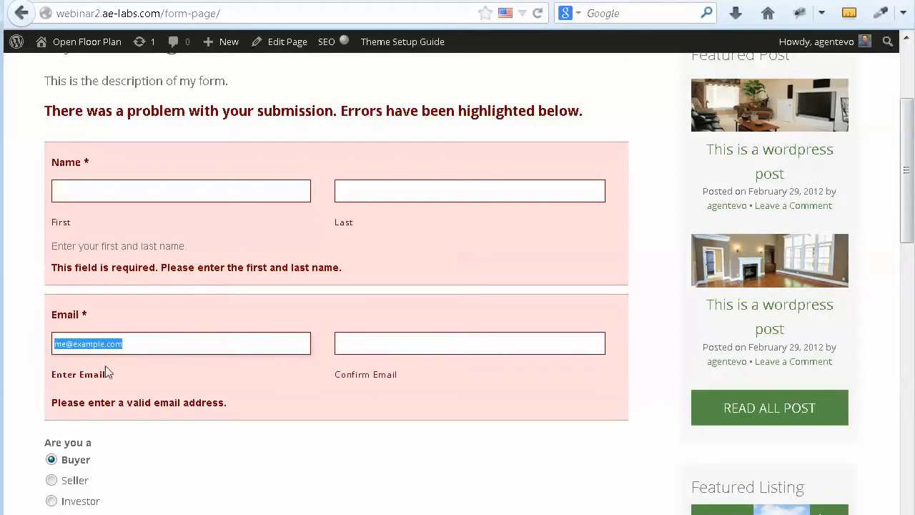
click(367, 346)
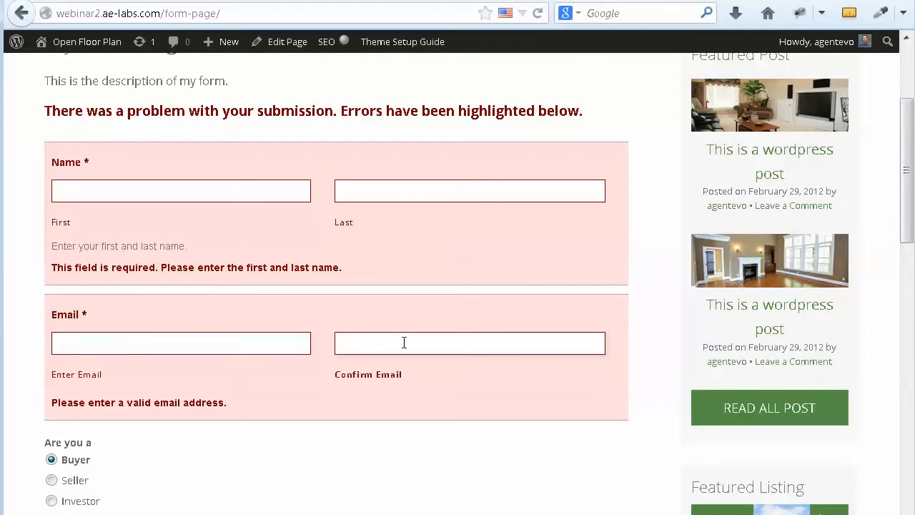
key(ctrl+v)
drag(474, 340, 319, 341)
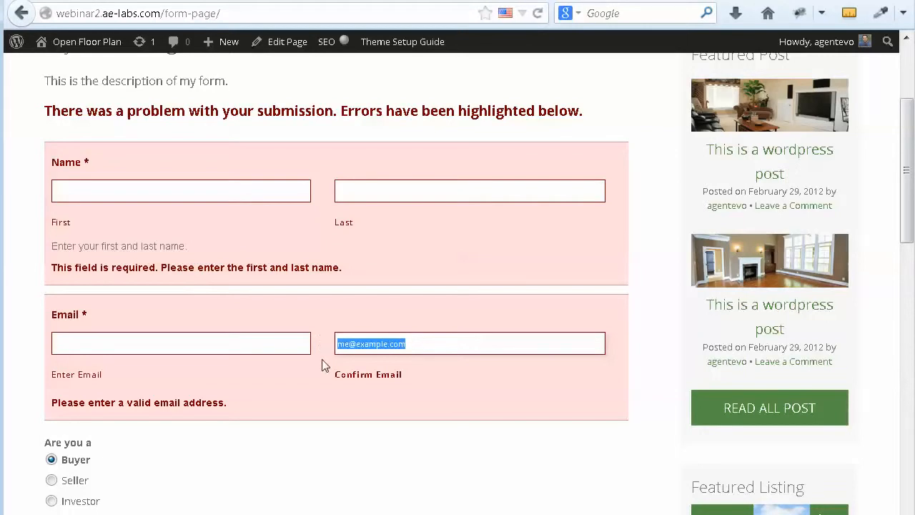
scroll(280, 396, down, 5)
scroll(279, 395, down, 4)
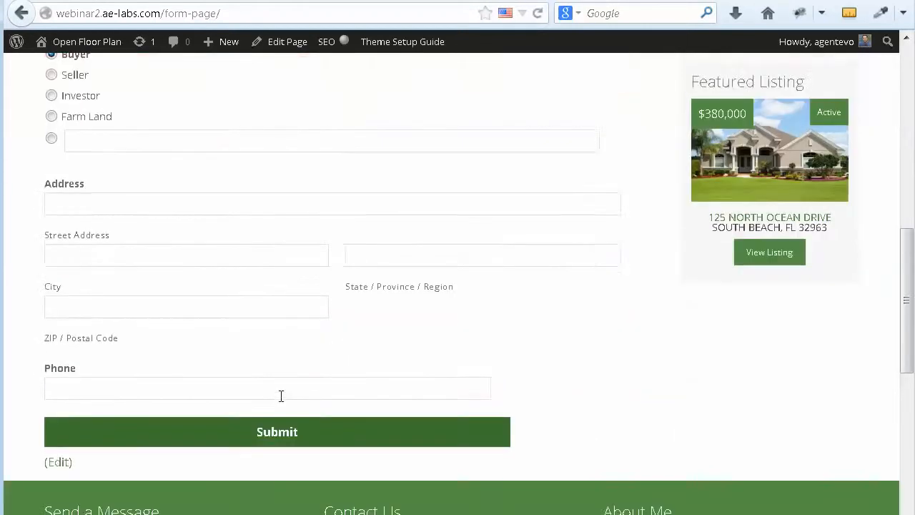
Step: Submit the corrected entry, check the 'Thanks for contacting us!' message, and return to the page editor
click(262, 266)
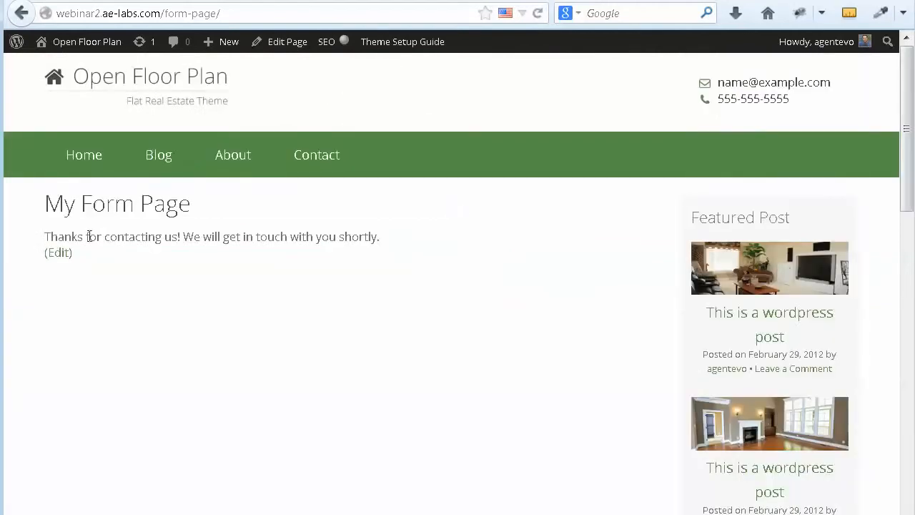
drag(45, 236, 395, 244)
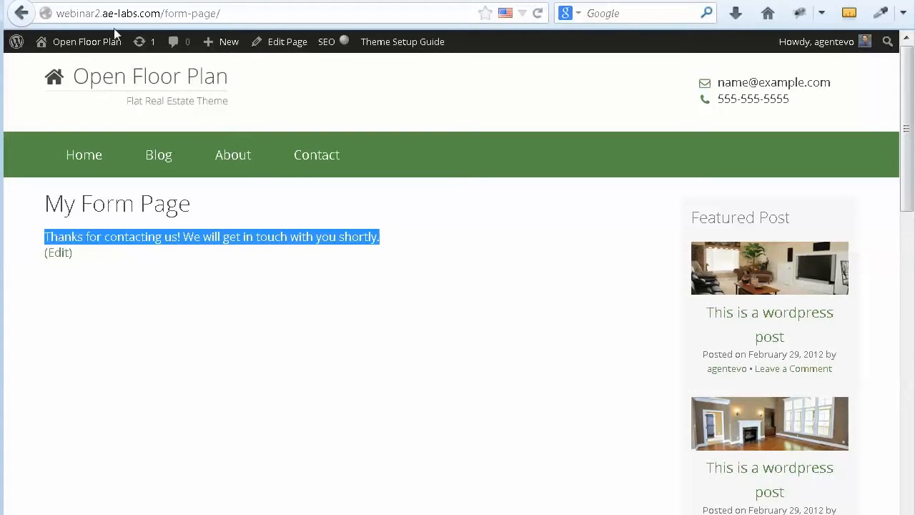
click(228, 1)
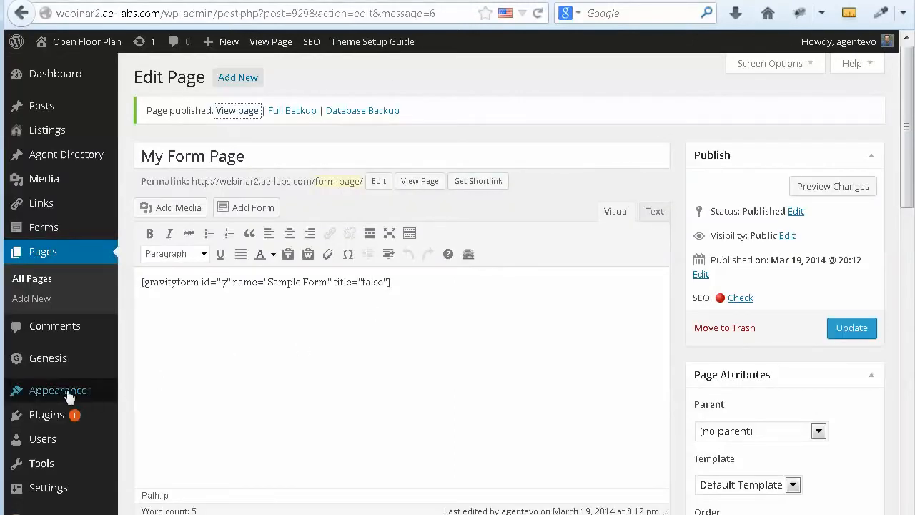
Step: Go to Appearance > Widgets and drop the Gravity Forms widget into Primary Sidebar
mouse_move(68, 391)
click(151, 395)
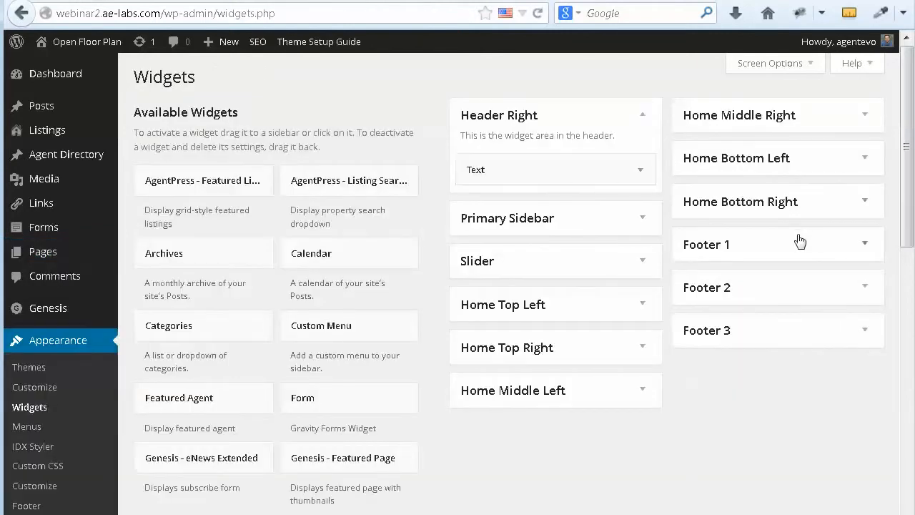
click(643, 222)
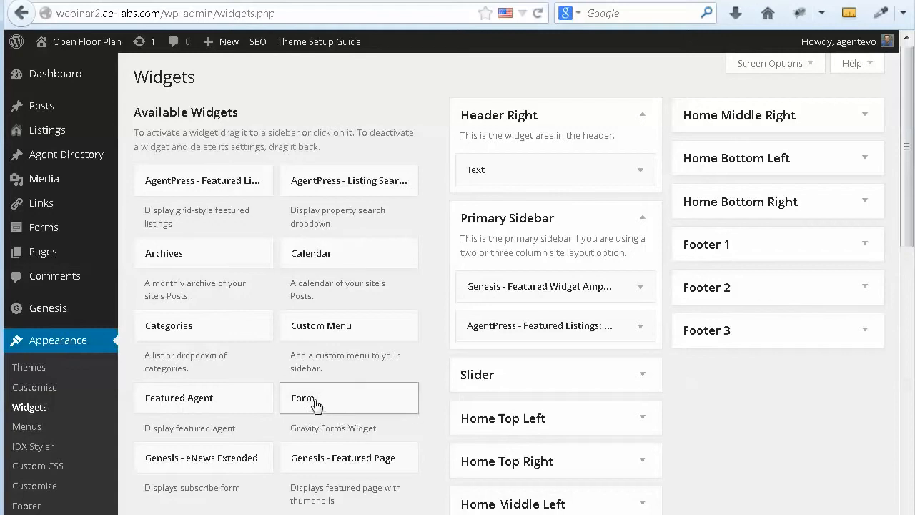
mouse_move(504, 357)
mouse_down()
mouse_move(514, 337)
mouse_move(505, 349)
mouse_up()
scroll(647, 376, down, 4)
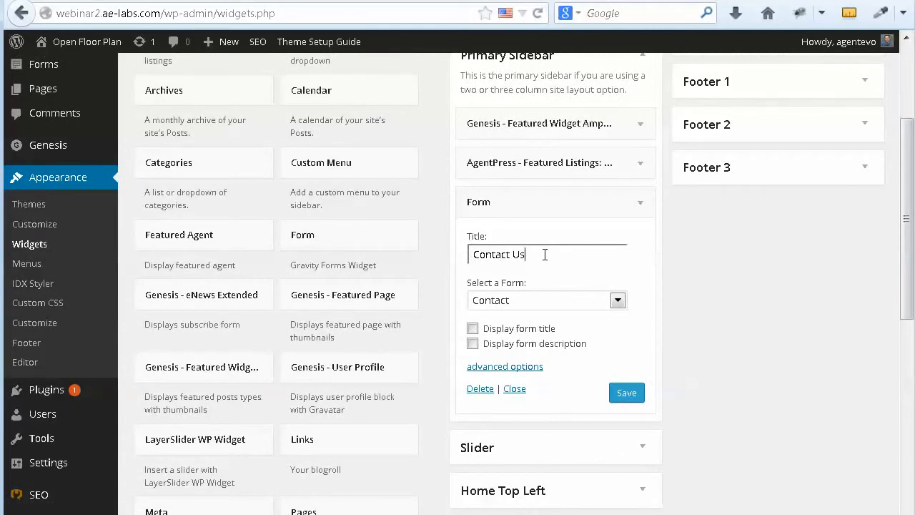
Step: Set the Contact Us widget to Sample Form with its description displayed, and save it
click(616, 301)
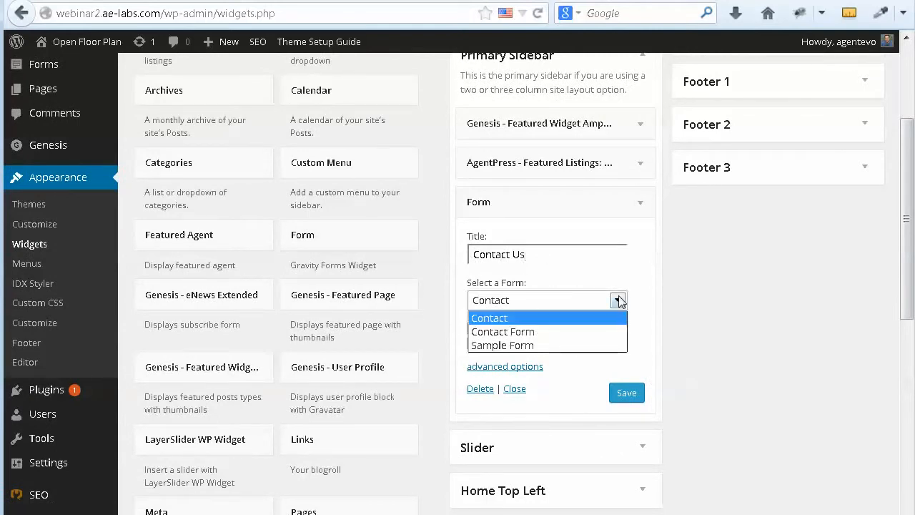
click(536, 345)
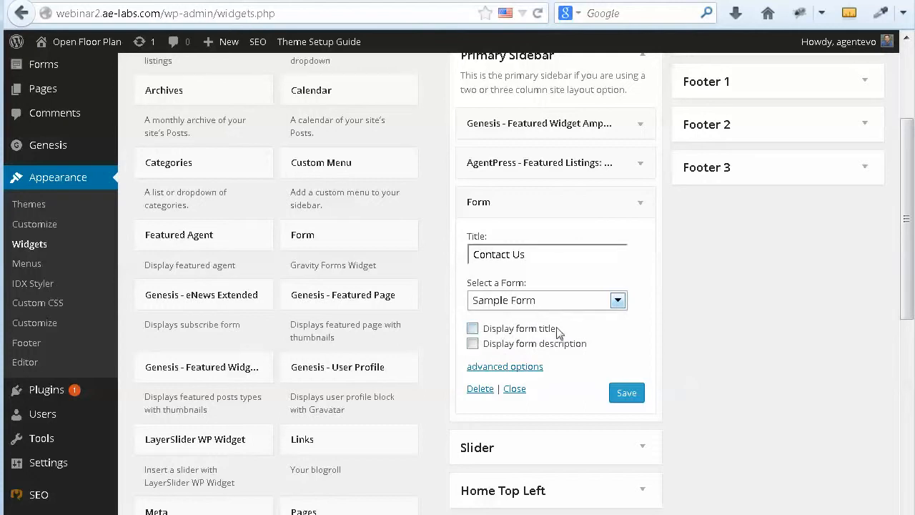
scroll(516, 343, down, 2)
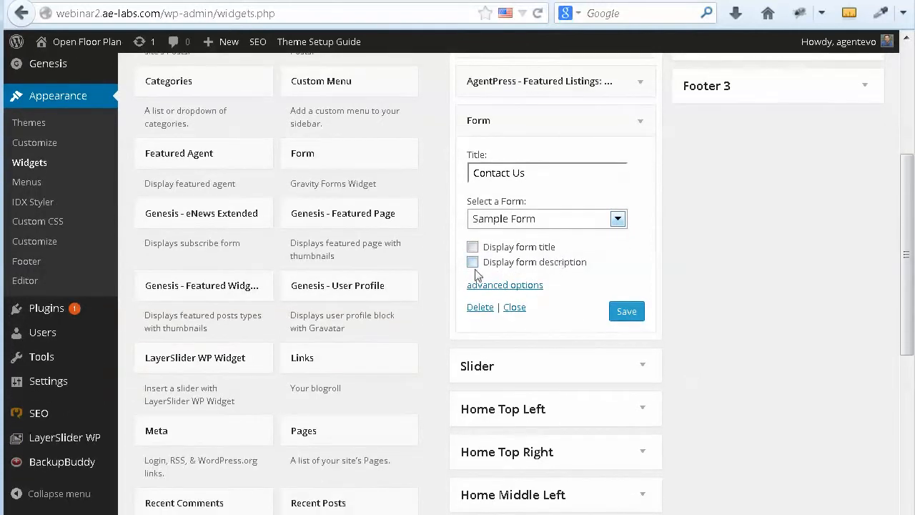
click(472, 264)
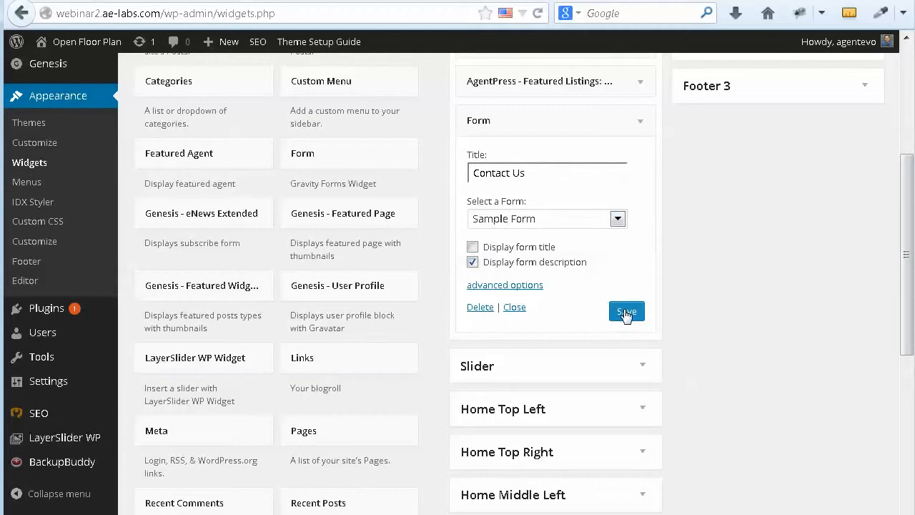
click(626, 312)
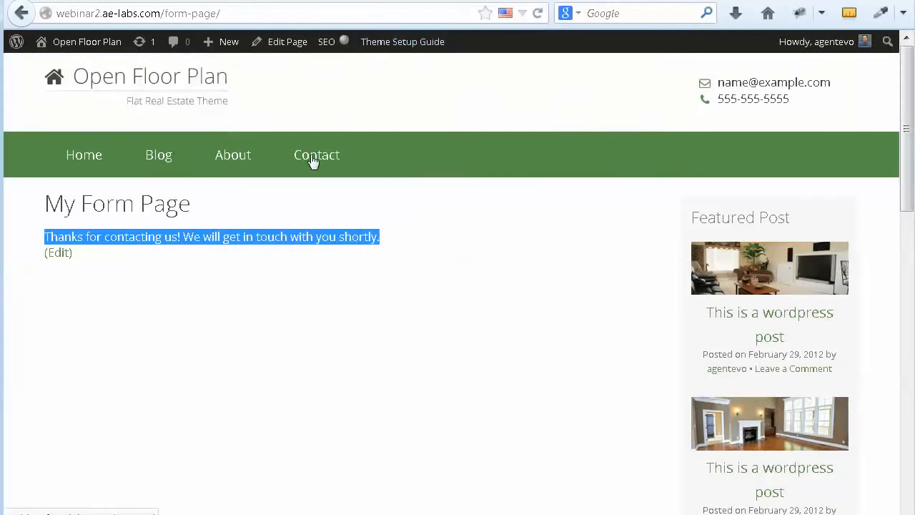
Step: Open the About page and enter a test first and last name in the sidebar form
click(236, 157)
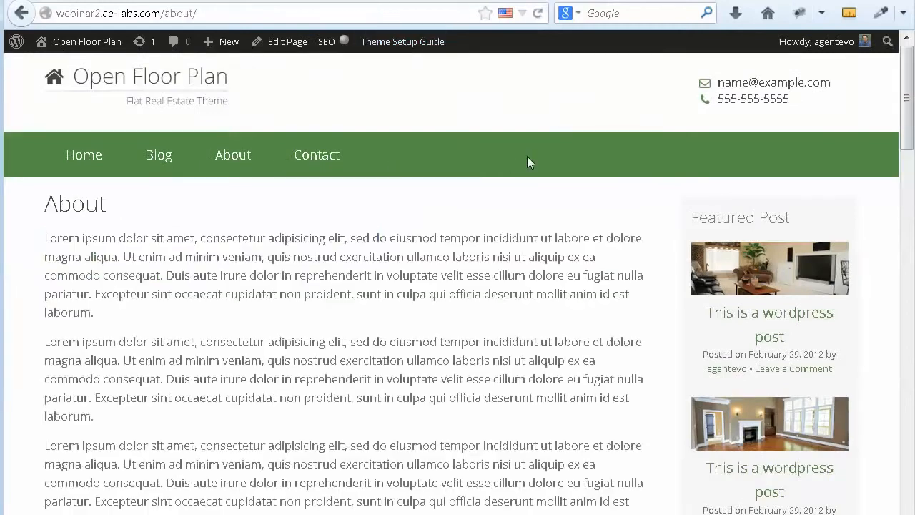
scroll(656, 244, down, 15)
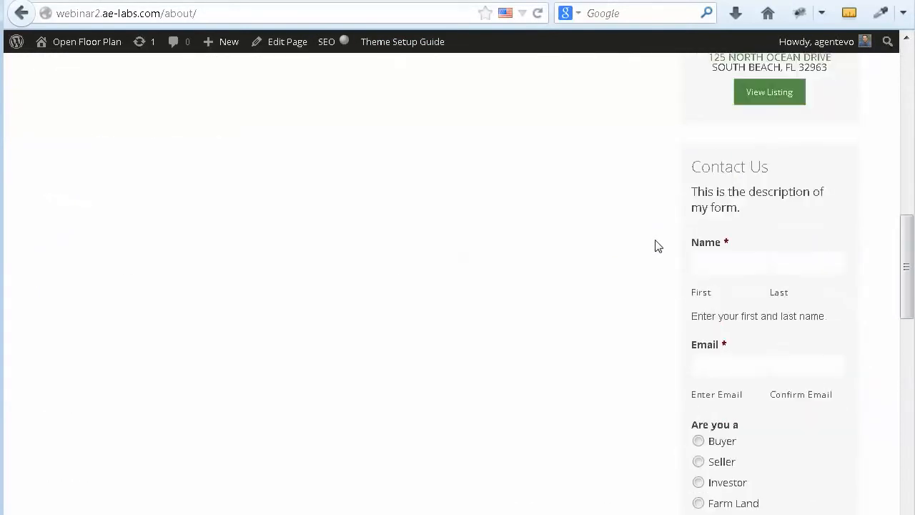
scroll(657, 245, down, 1)
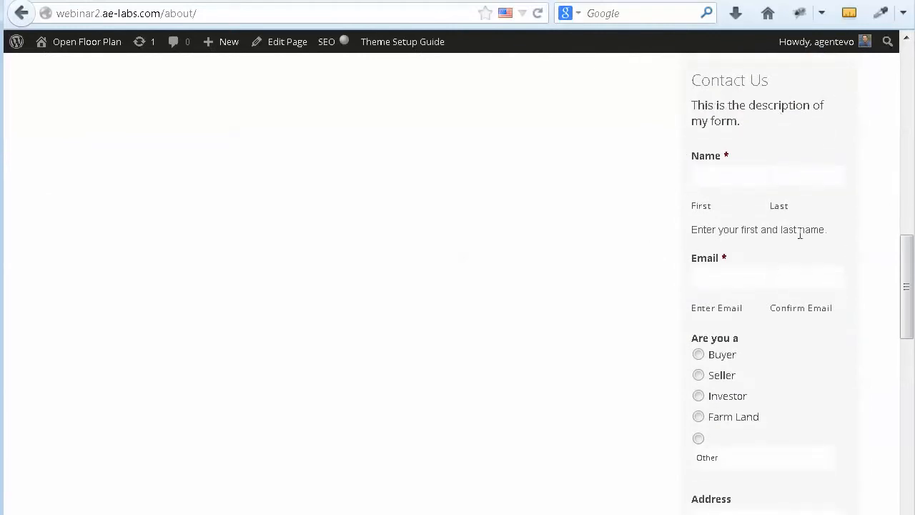
click(715, 171)
click(794, 177)
click(724, 179)
text(CArole)
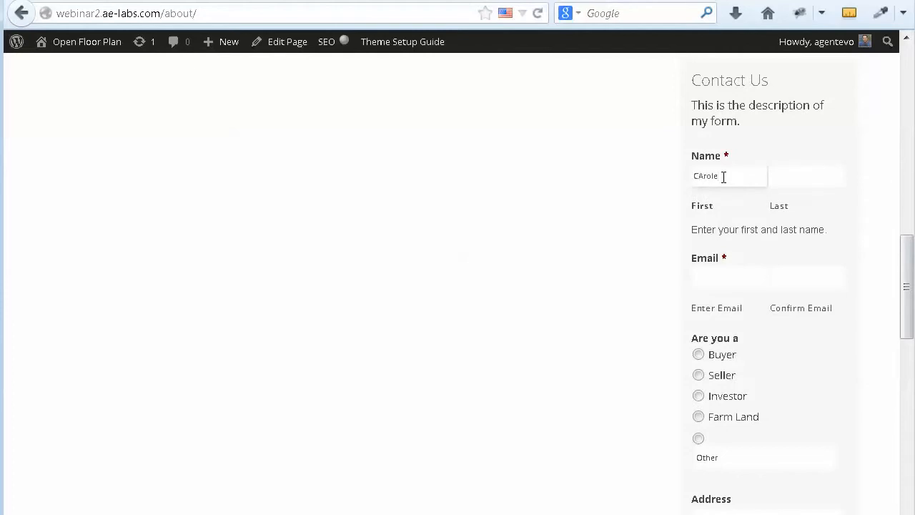
drag(723, 177, 667, 177)
click(784, 176)
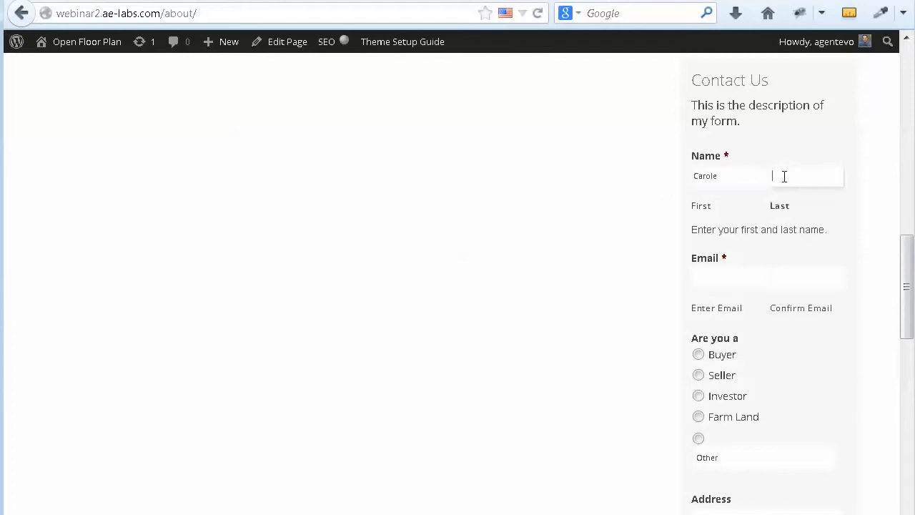
Step: Enter matching test e-mail addresses, select Buyer, and submit the sidebar form
click(699, 276)
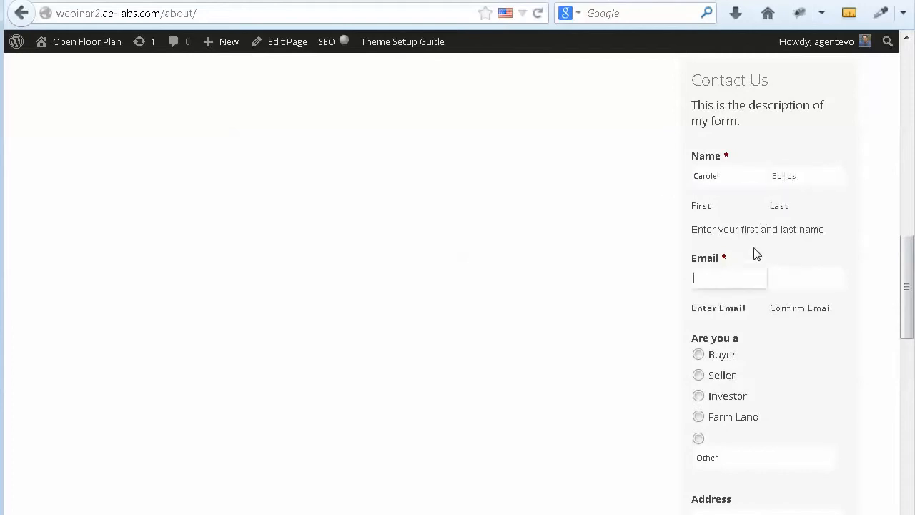
text(me)
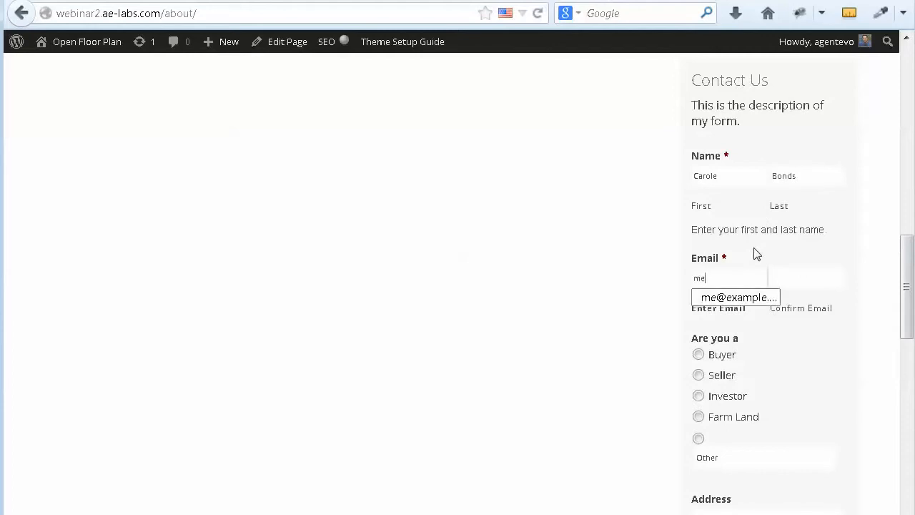
text(@ec)
key(BackSpace)
text(xample.com)
click(784, 277)
text(m)
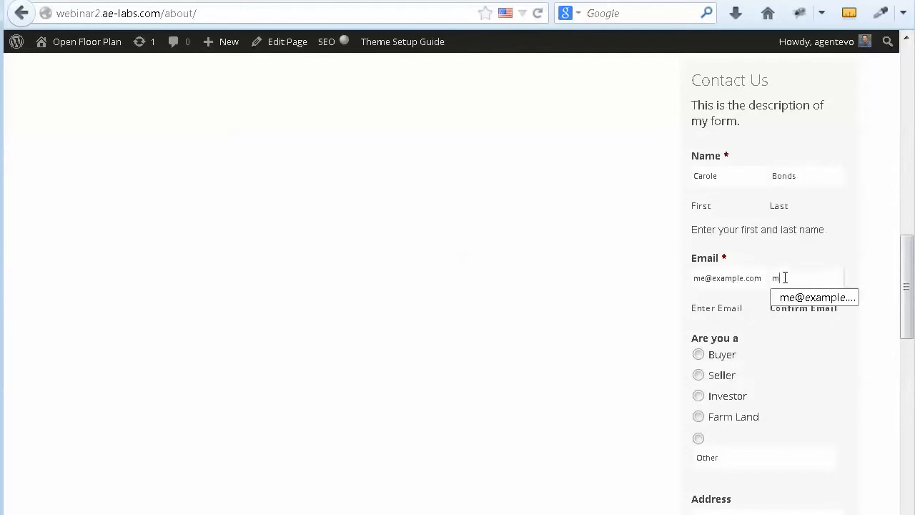
text(e@example.com)
click(698, 354)
scroll(796, 390, down, 2)
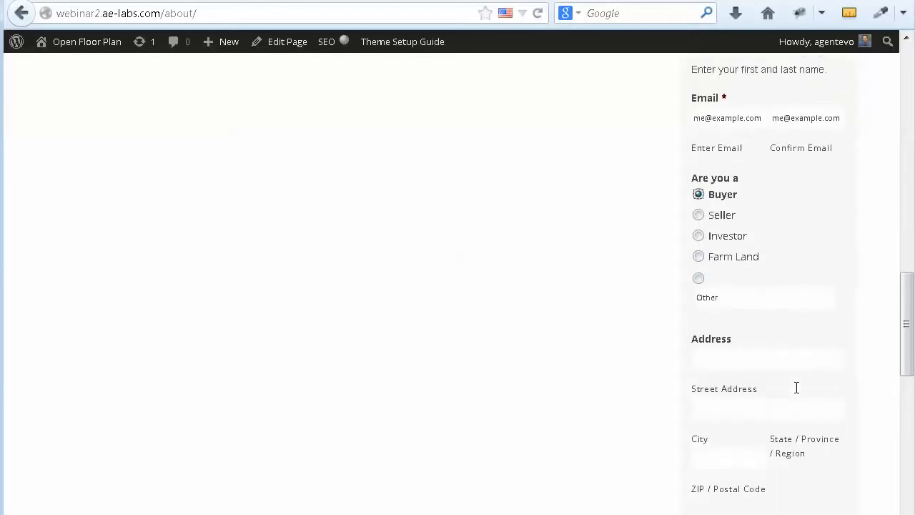
scroll(807, 468, down, 2)
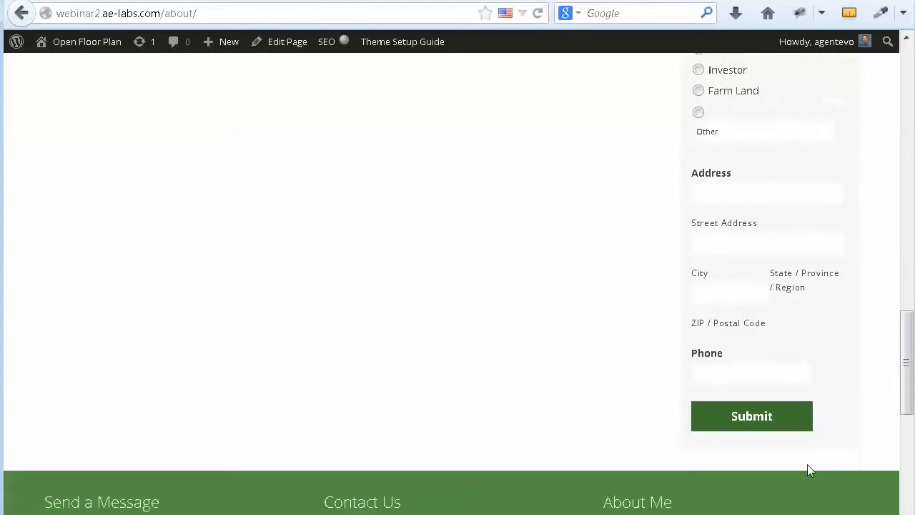
click(737, 417)
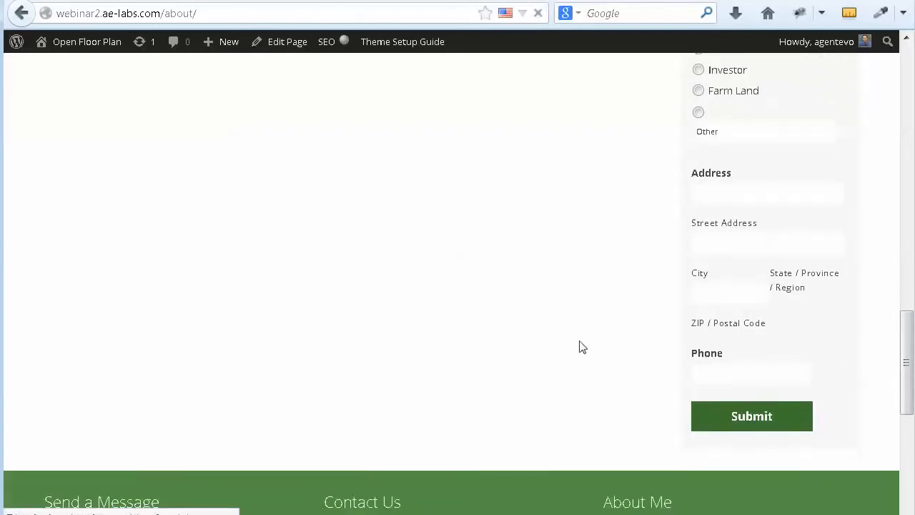
scroll(857, 379, down, 9)
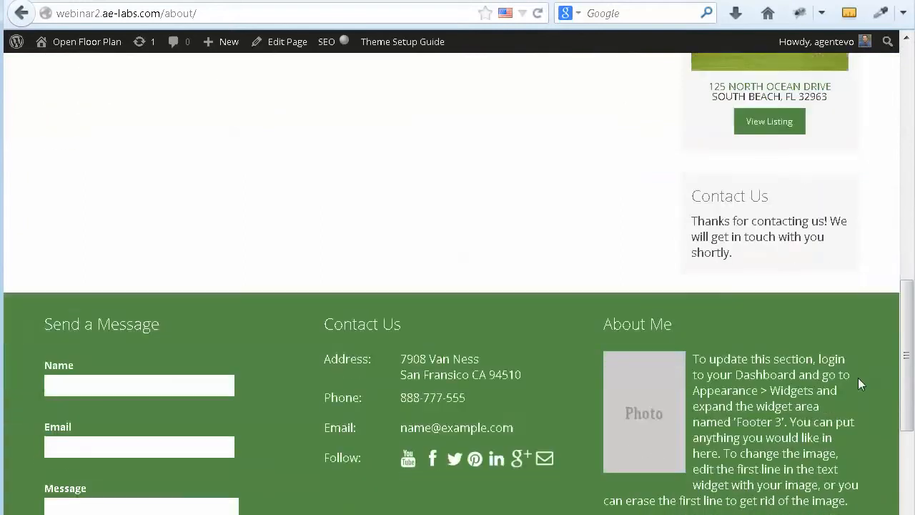
drag(692, 186, 764, 187)
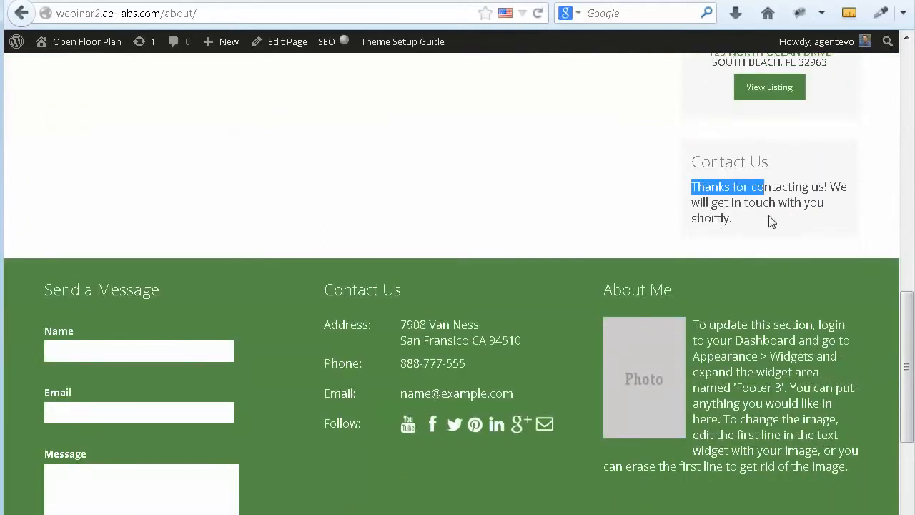
drag(772, 222, 772, 222)
scroll(494, 216, up, 5)
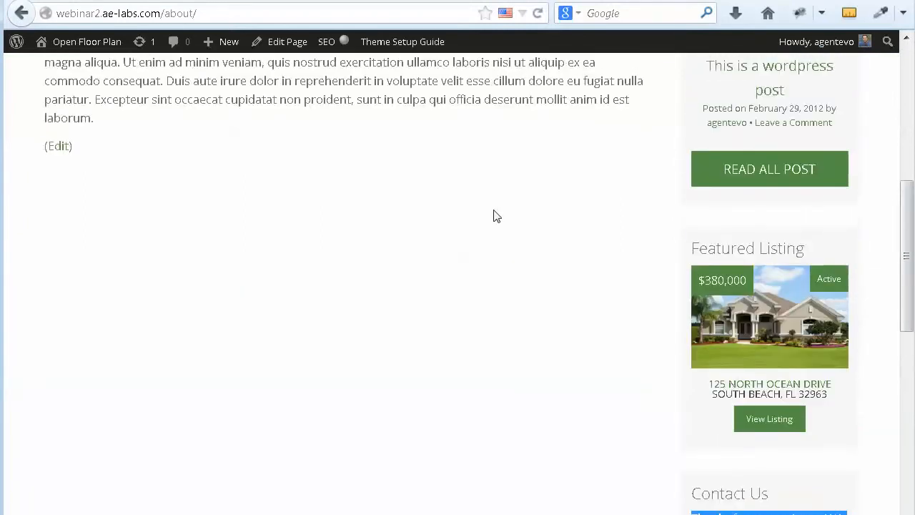
scroll(494, 216, up, 3)
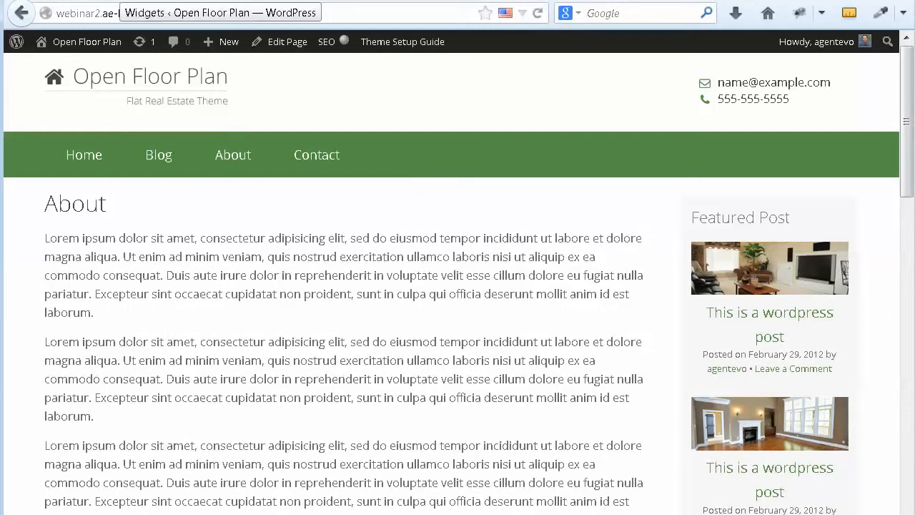
Step: Go to Forms > Import/Export and choose Sample Form for entry export
click(120, 1)
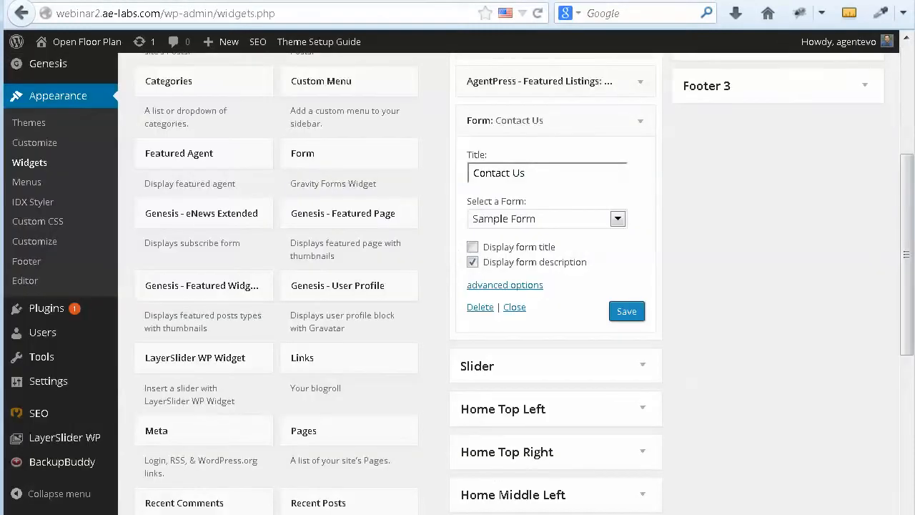
scroll(101, 225, up, 3)
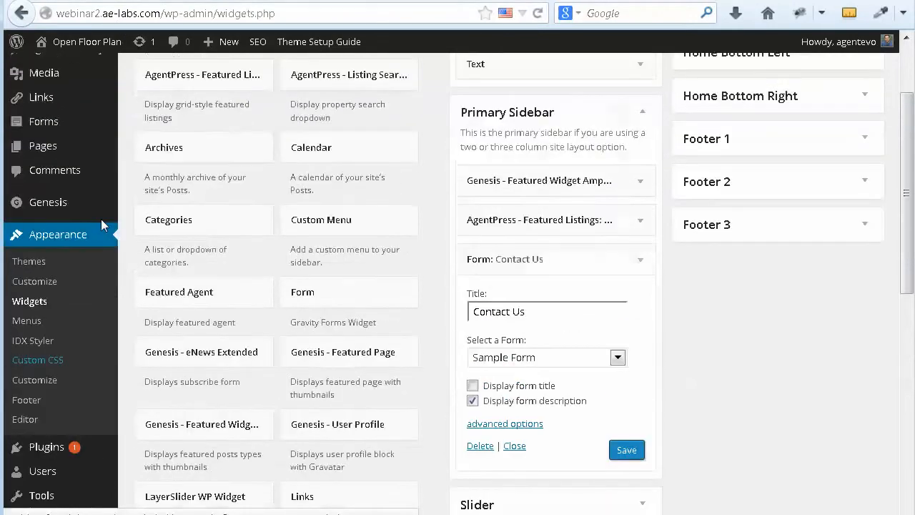
scroll(101, 225, up, 2)
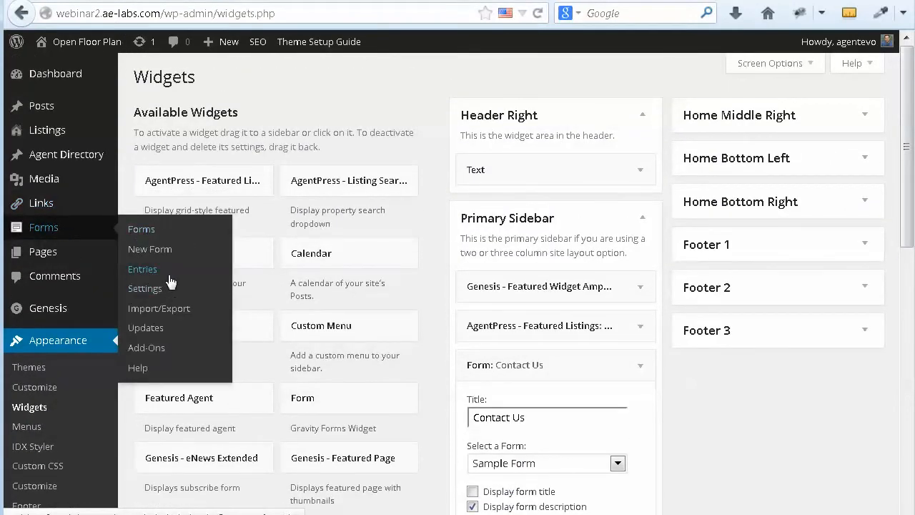
click(147, 312)
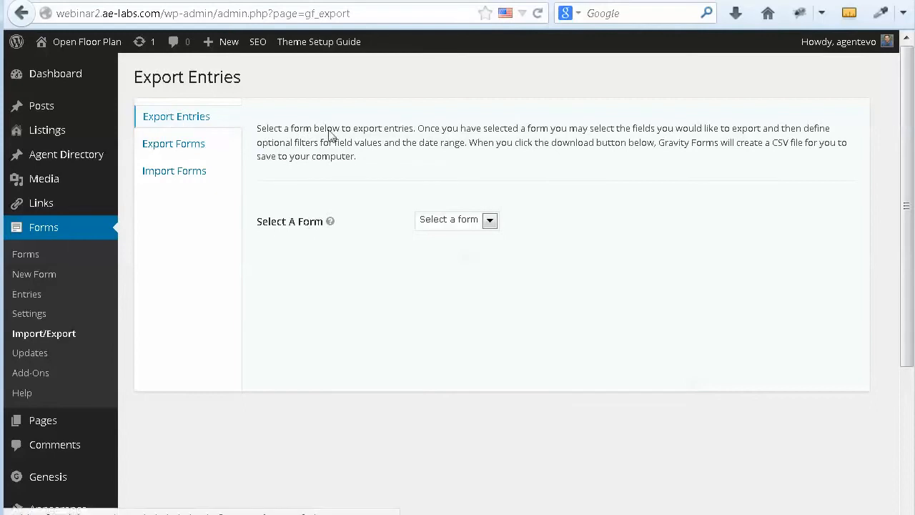
click(490, 221)
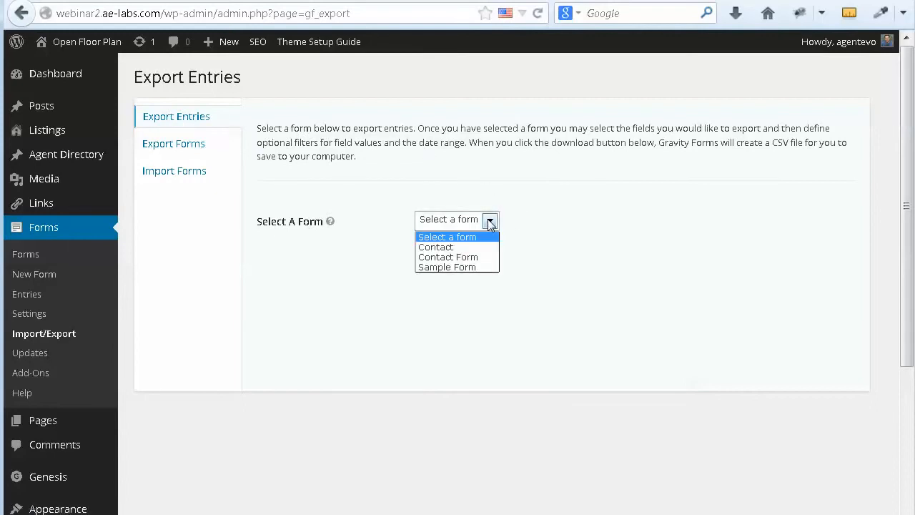
click(458, 268)
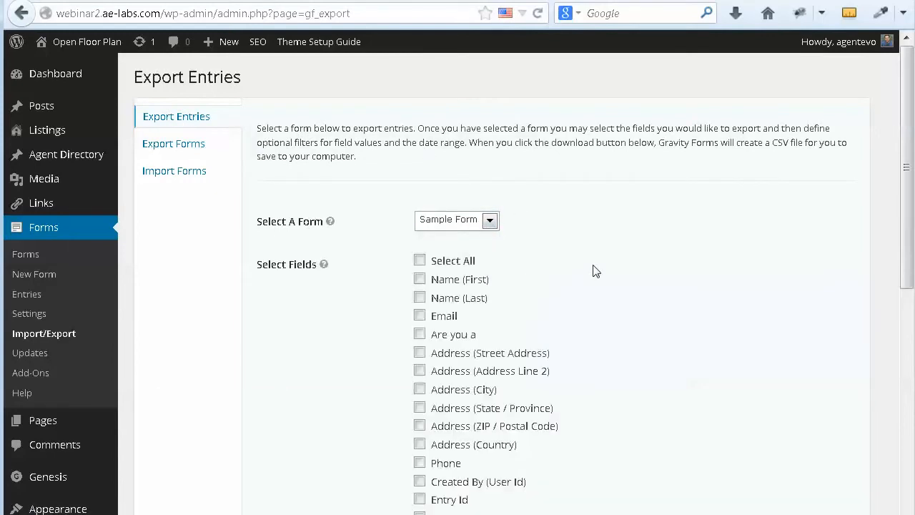
Step: Tick Name (First), Name (Last) and Email as export fields
scroll(615, 280, down, 2)
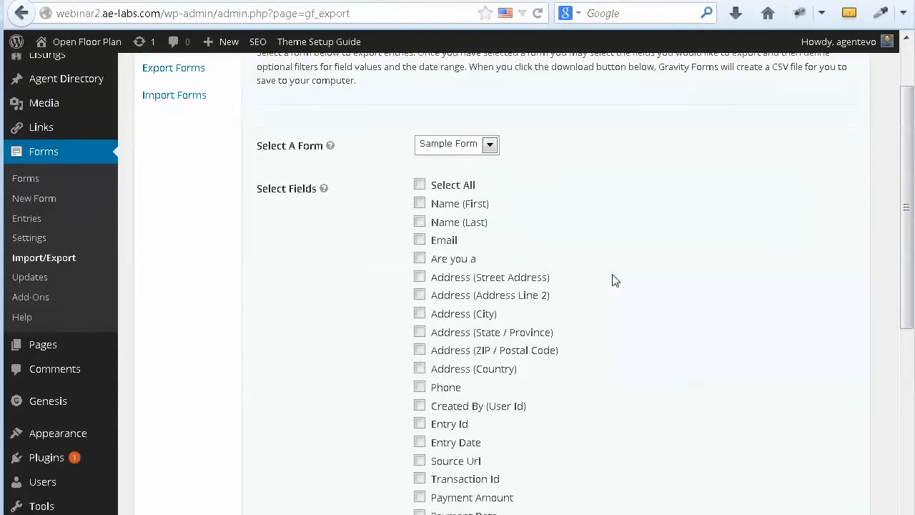
scroll(614, 281, down, 2)
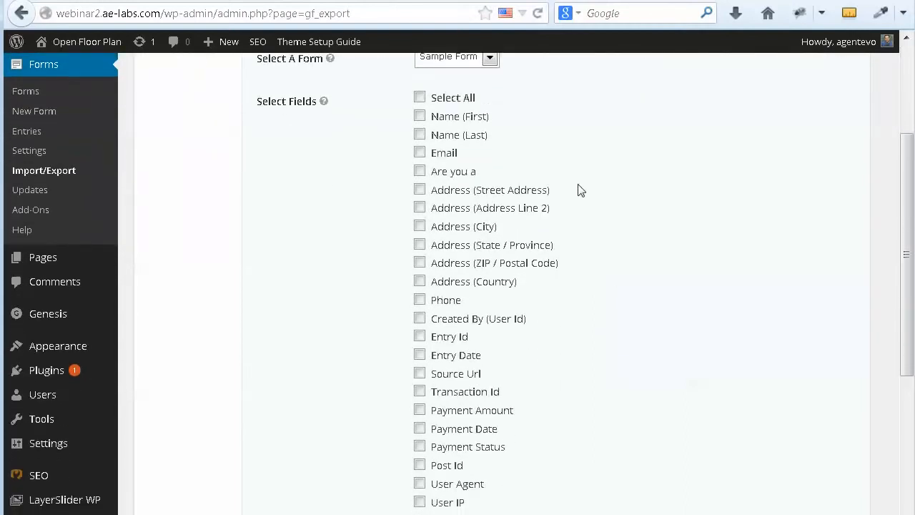
click(420, 118)
click(420, 136)
click(420, 153)
Step: Add Phone to the export, leave the date range empty, and download sample-form-2014-03-19.csv
click(419, 300)
scroll(627, 346, down, 5)
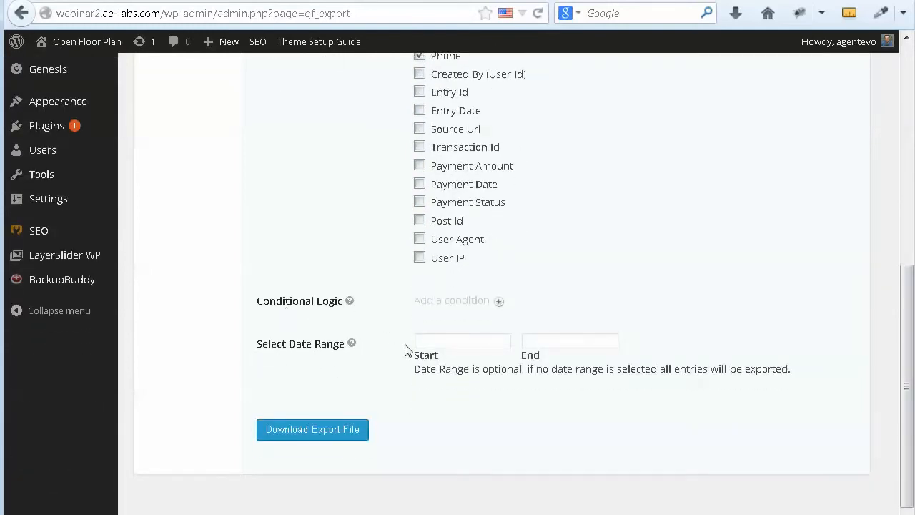
click(427, 343)
click(564, 341)
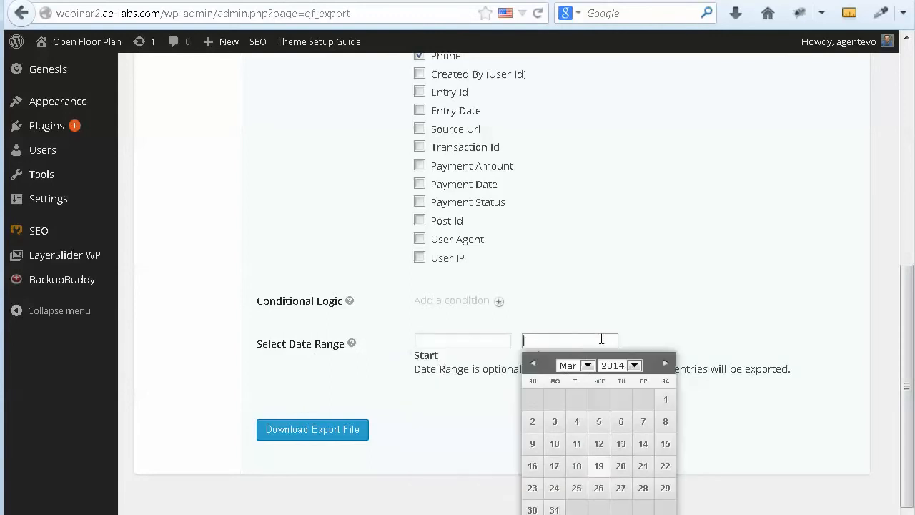
click(740, 343)
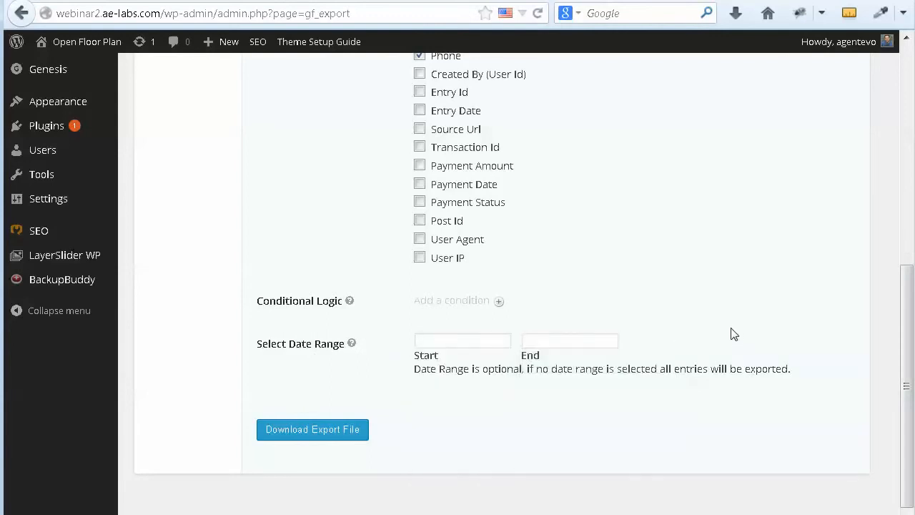
click(439, 342)
click(531, 337)
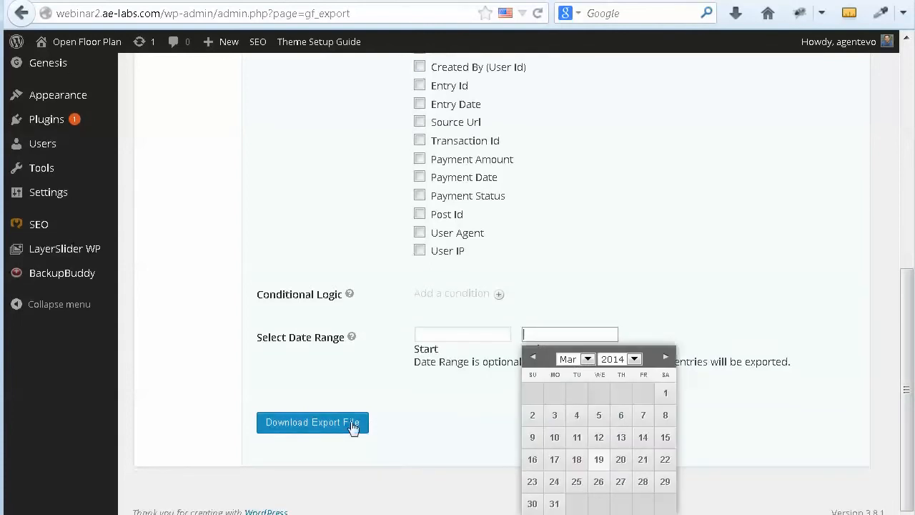
click(325, 426)
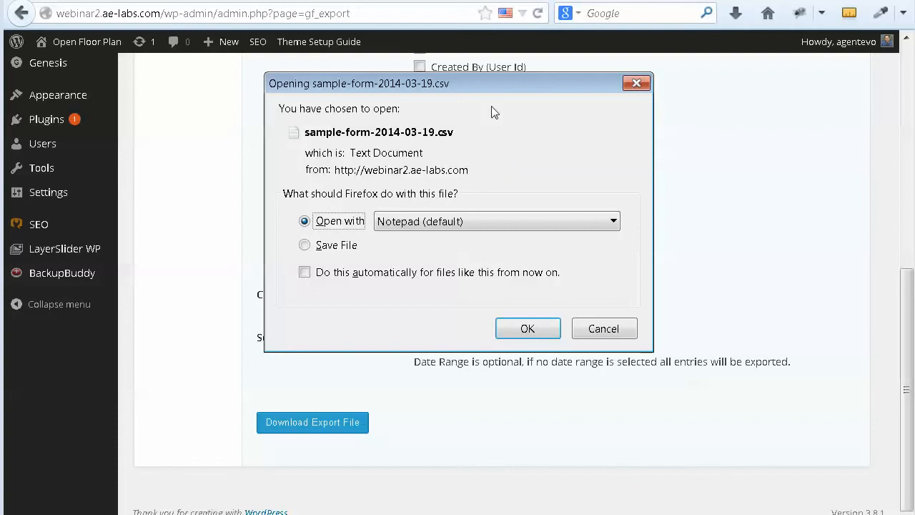
Step: Choose Save File in Firefox and save sample-form-2014-03-19.csv to the Desktop
click(305, 245)
click(524, 328)
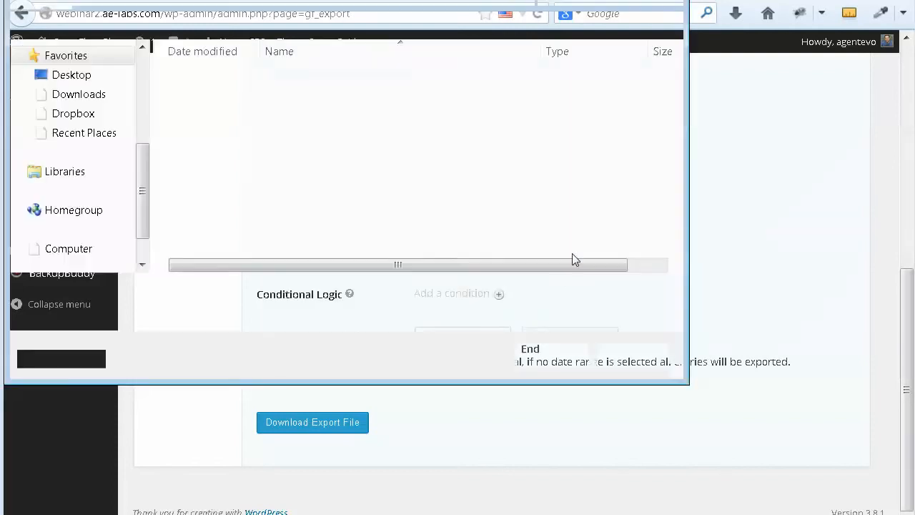
click(64, 82)
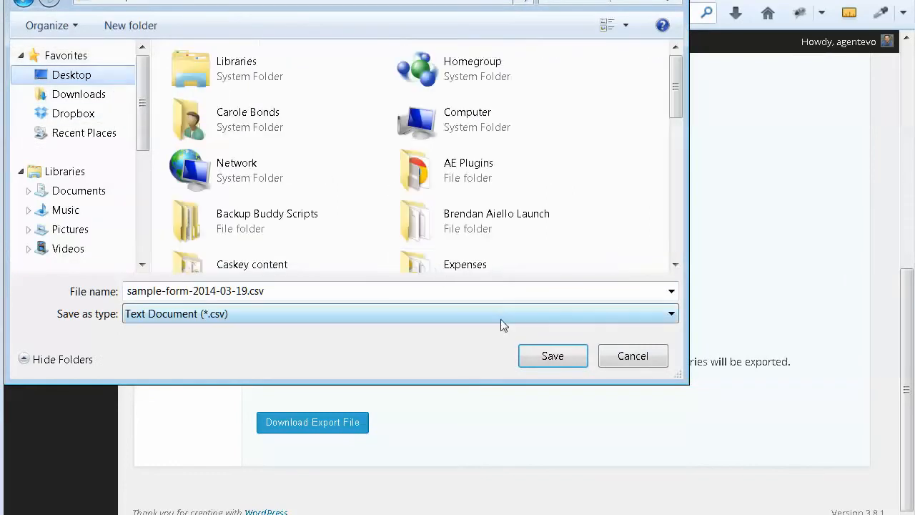
click(550, 357)
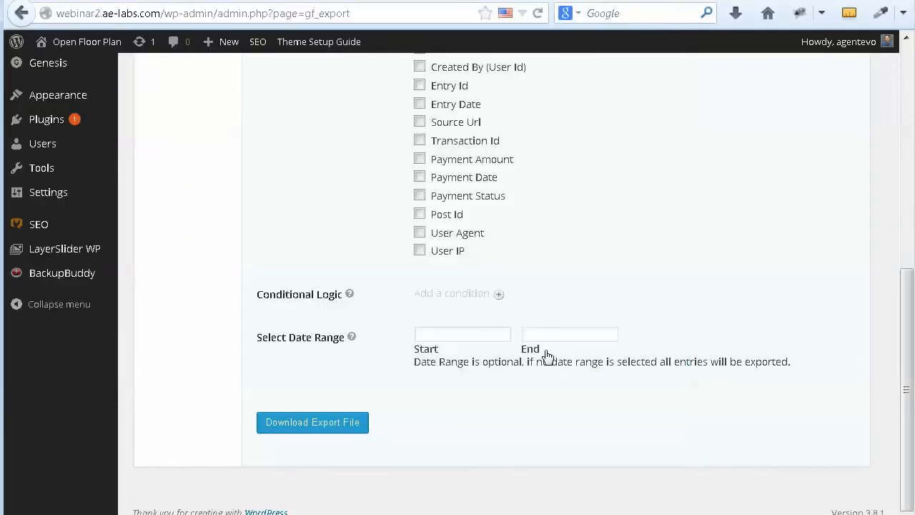